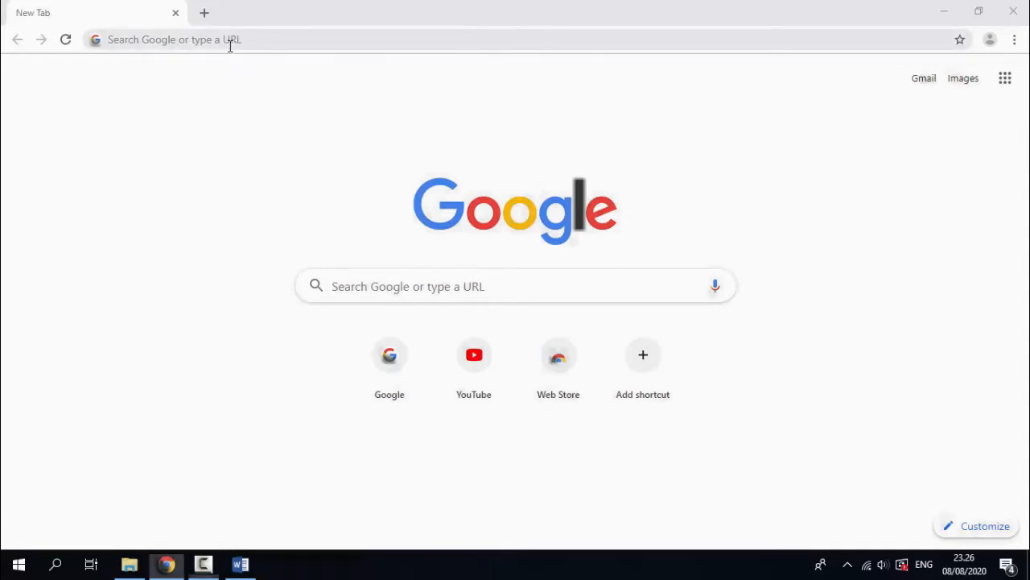
Go to drive.google.com in the browser.
{"action": "left_click", "coordinate": [229, 44]}
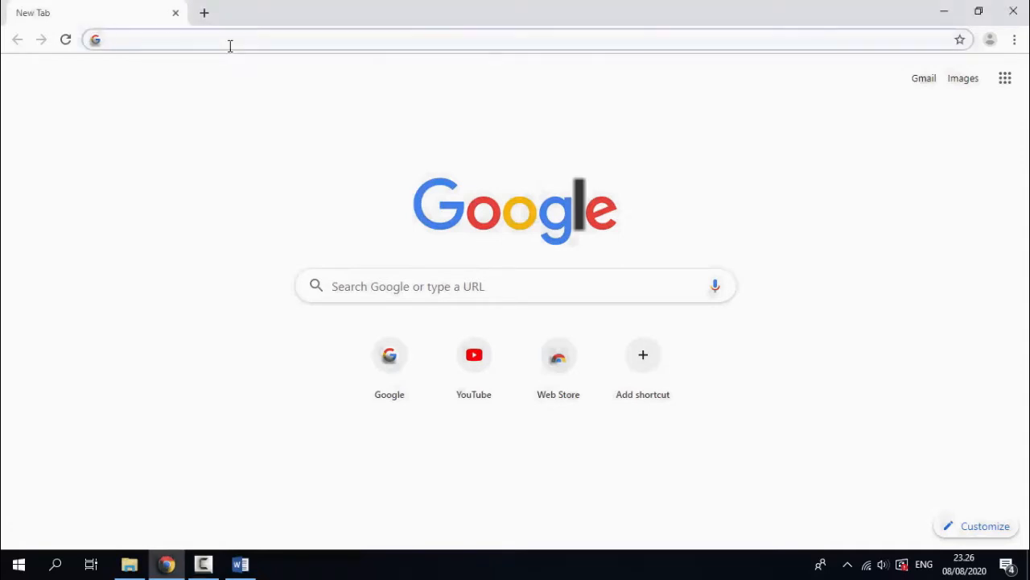
{"action": "type", "text": "drive"}
{"action": "key", "text": "End"}
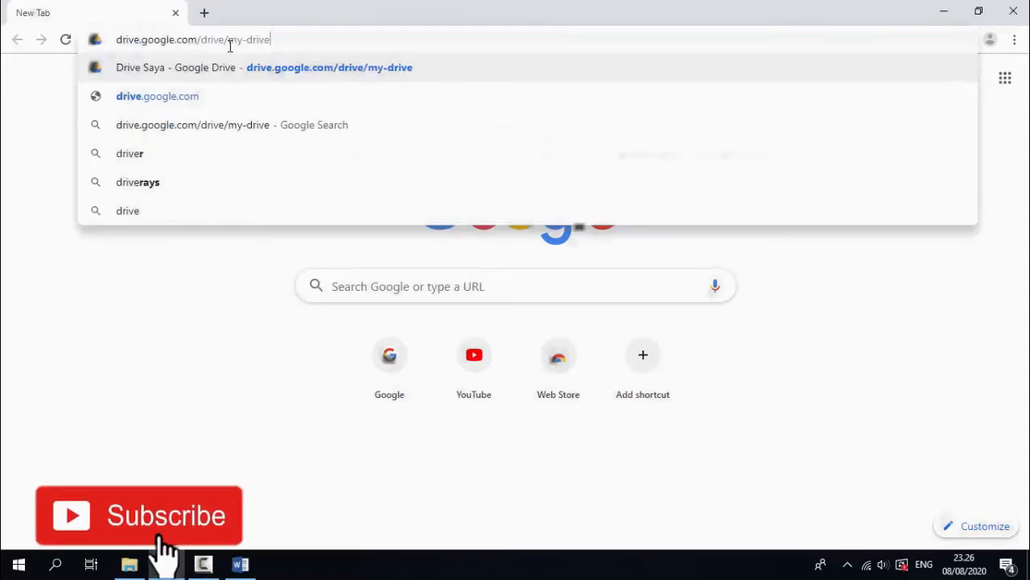
{"action": "key", "text": "BackSpace"}
{"action": "key", "text": "BackSpace"}
{"action": "key", "text": "BackSpace"}
{"action": "key", "text": "BackSpace"}
{"action": "key", "text": "BackSpace"}
{"action": "key", "text": "BackSpace"}
{"action": "key", "text": "BackSpace"}
{"action": "key", "text": "BackSpace"}
{"action": "key", "text": "BackSpace"}
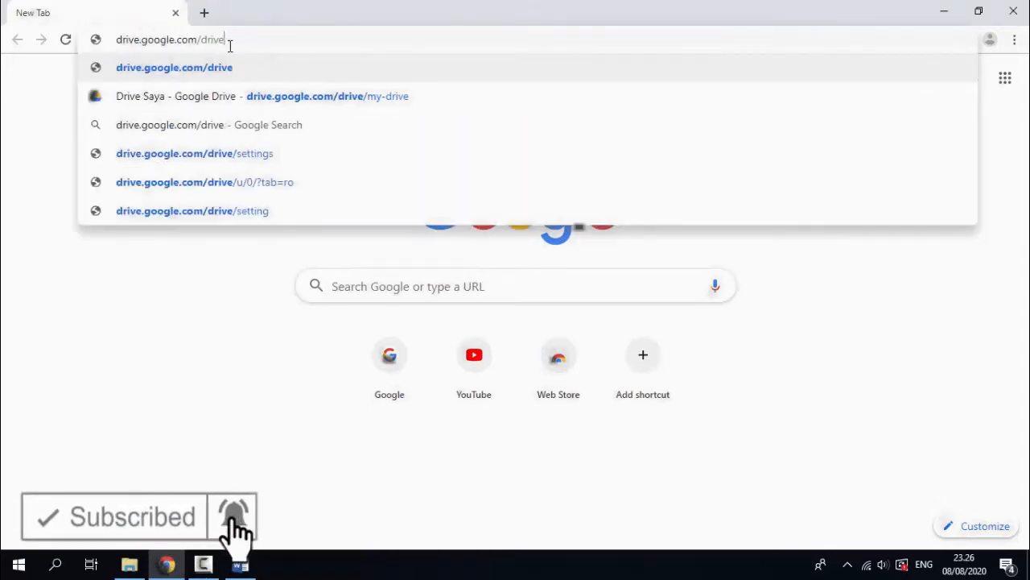
{"action": "key", "text": "BackSpace"}
{"action": "key", "text": "BackSpace"}
{"action": "key", "text": "BackSpace"}
{"action": "key", "text": "BackSpace"}
{"action": "key", "text": "BackSpace"}
{"action": "key", "text": "Return"}
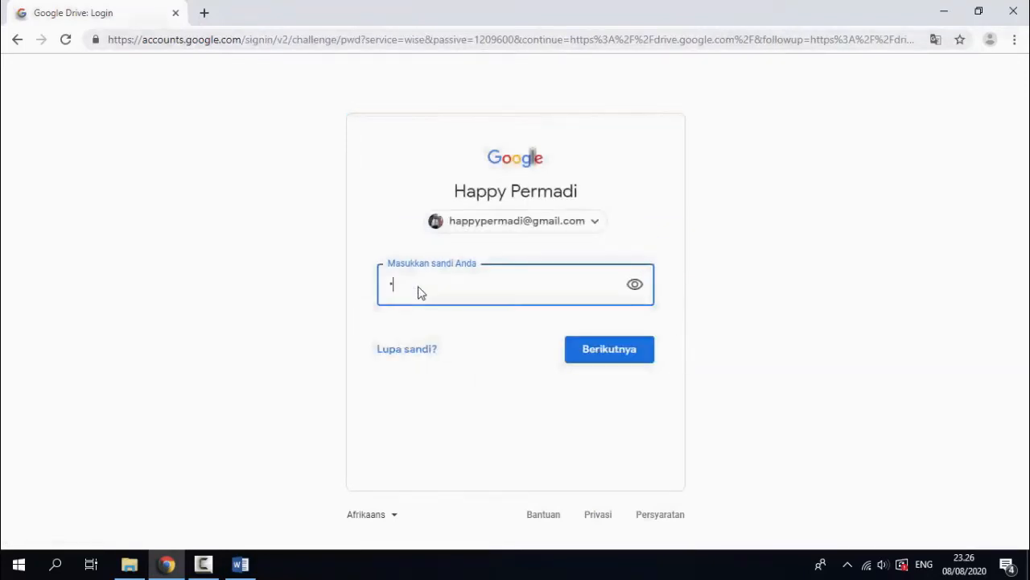
Enter the Google account password and sign in to Google Drive.
{"action": "type", "text": "aa"}
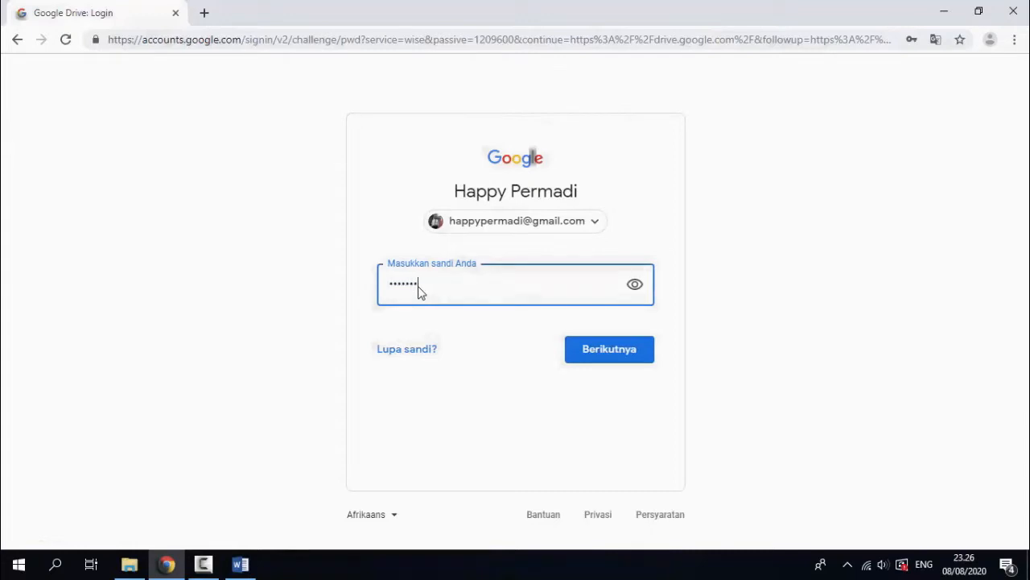
{"action": "left_click", "coordinate": [597, 363]}
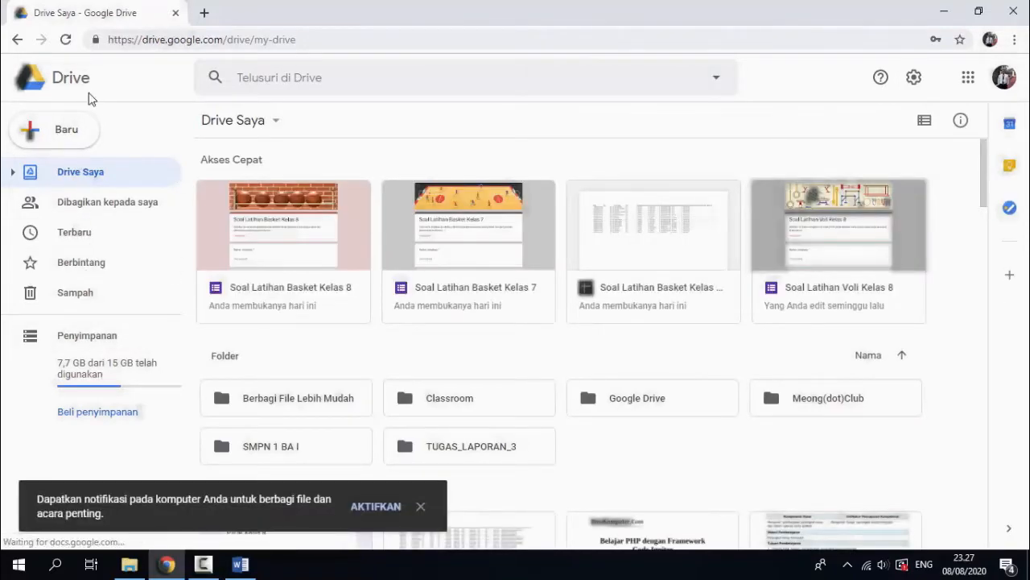
Create a new blank Google Formulir file in Drive Saya.
{"action": "left_click", "coordinate": [70, 144]}
{"action": "mouse_move", "coordinate": [200, 318]}
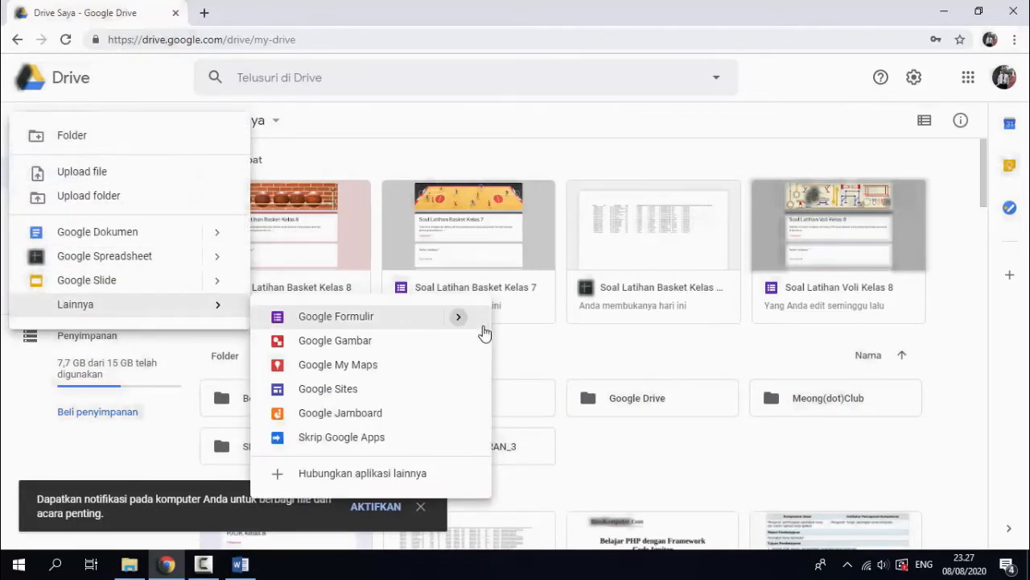
{"action": "mouse_move", "coordinate": [478, 326]}
{"action": "left_click", "coordinate": [550, 330]}
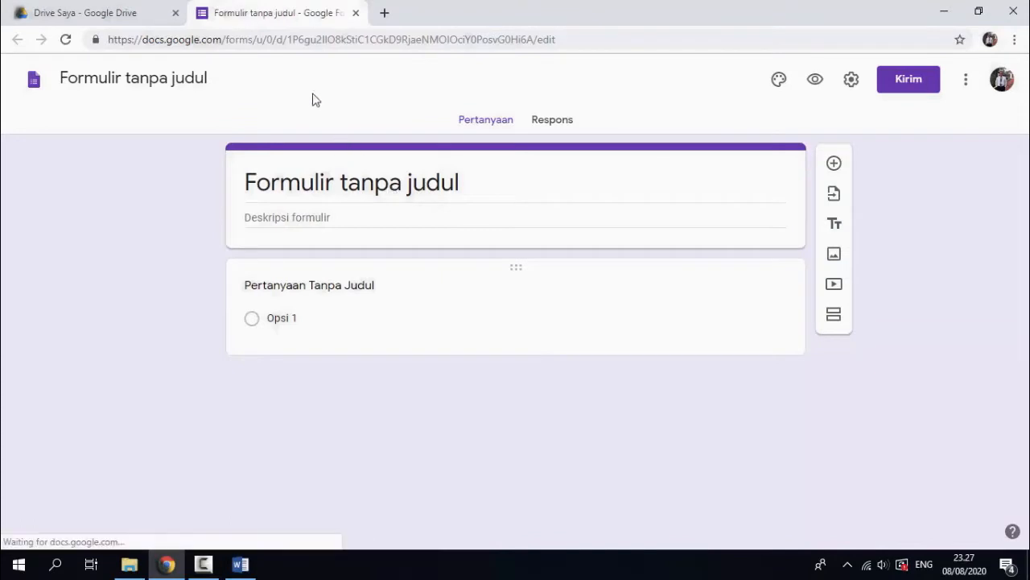
Replace the form's title with "Soal Penilaian Harian PJOK Kelas 7".
{"action": "left_click", "coordinate": [350, 178]}
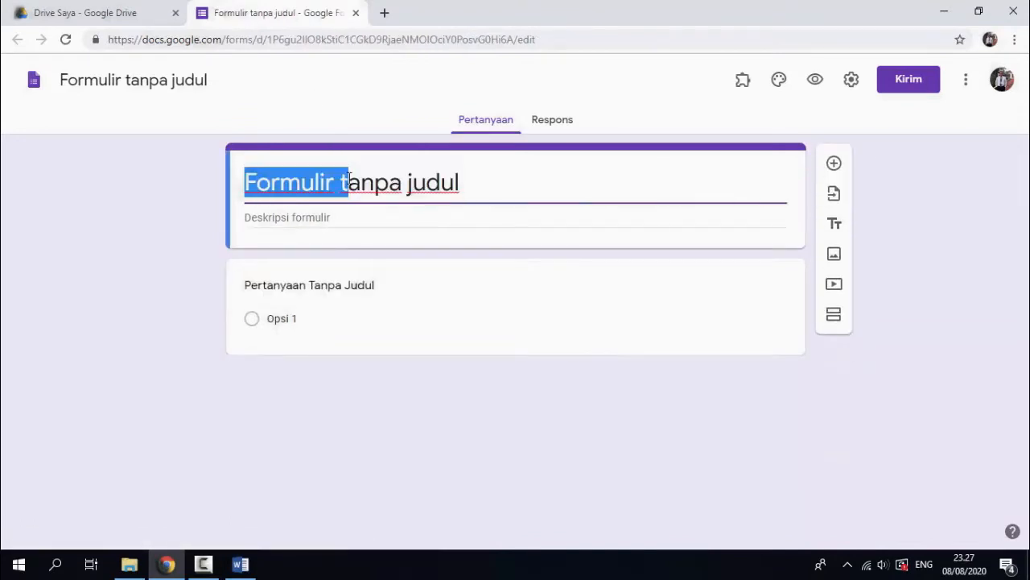
{"action": "triple_click", "coordinate": [349, 178]}
{"action": "type", "text": "Soal"}
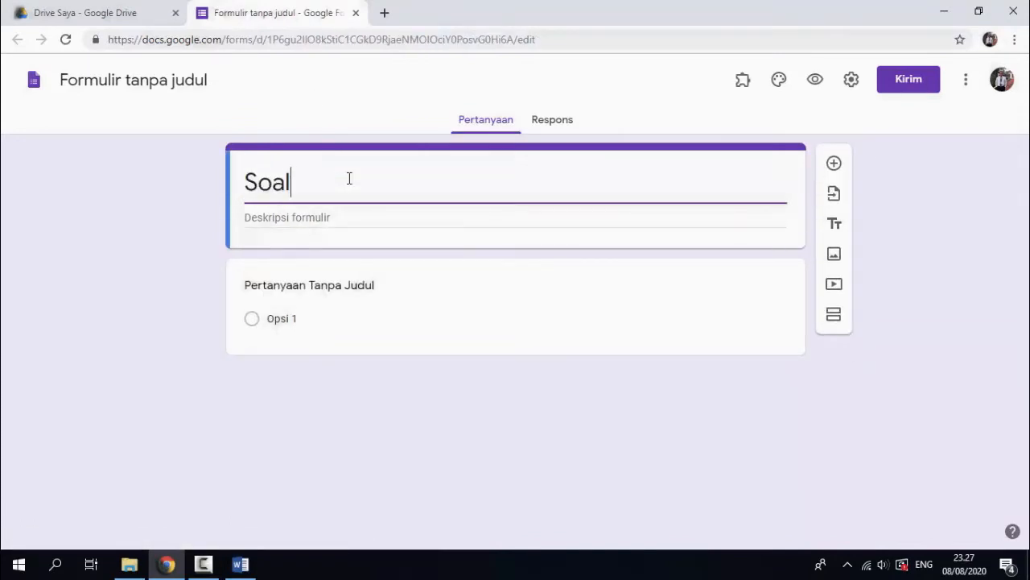
{"action": "type", "text": " Penilai"}
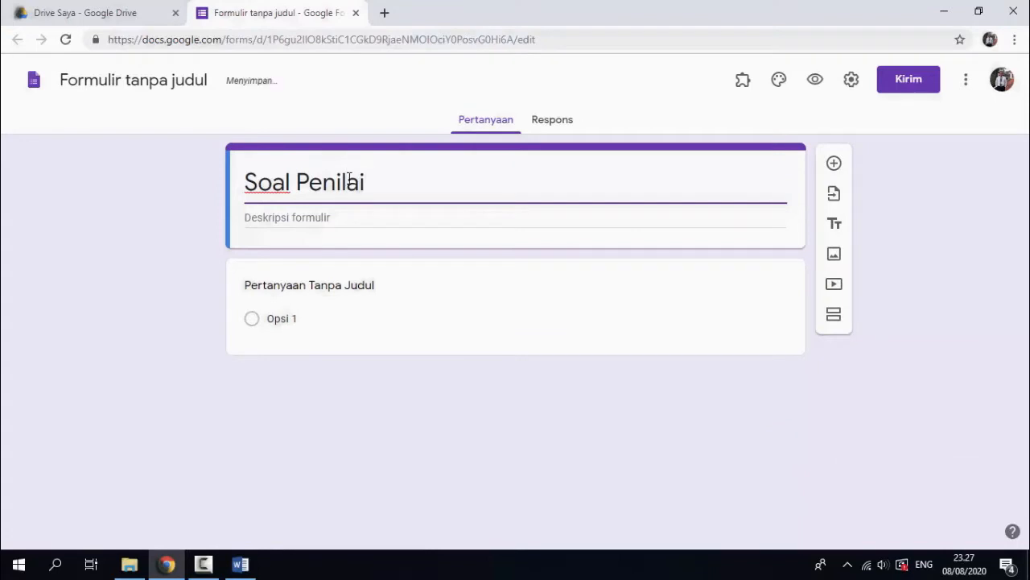
{"action": "type", "text": "an Harian"}
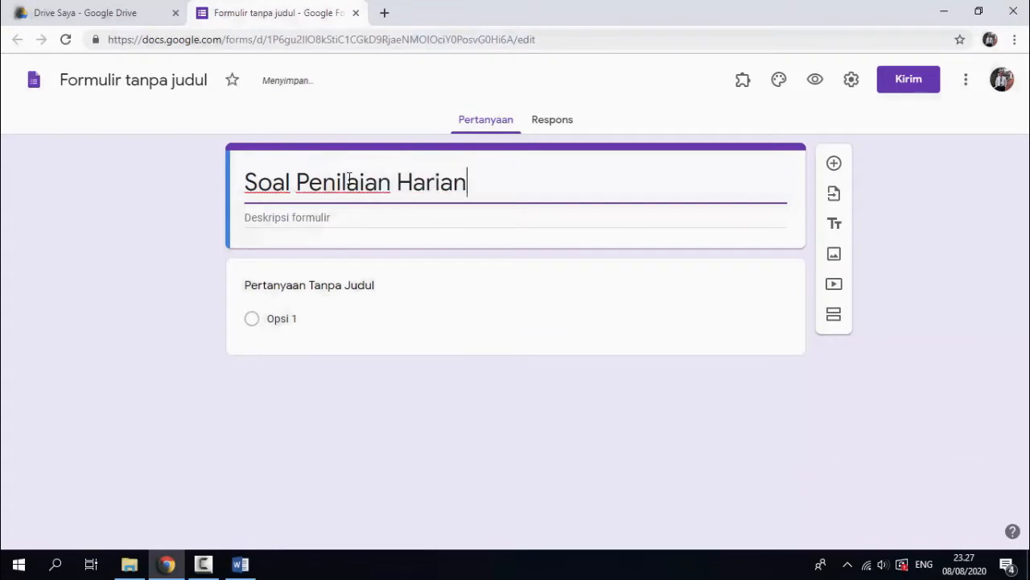
{"action": "type", "text": " PJOK "}
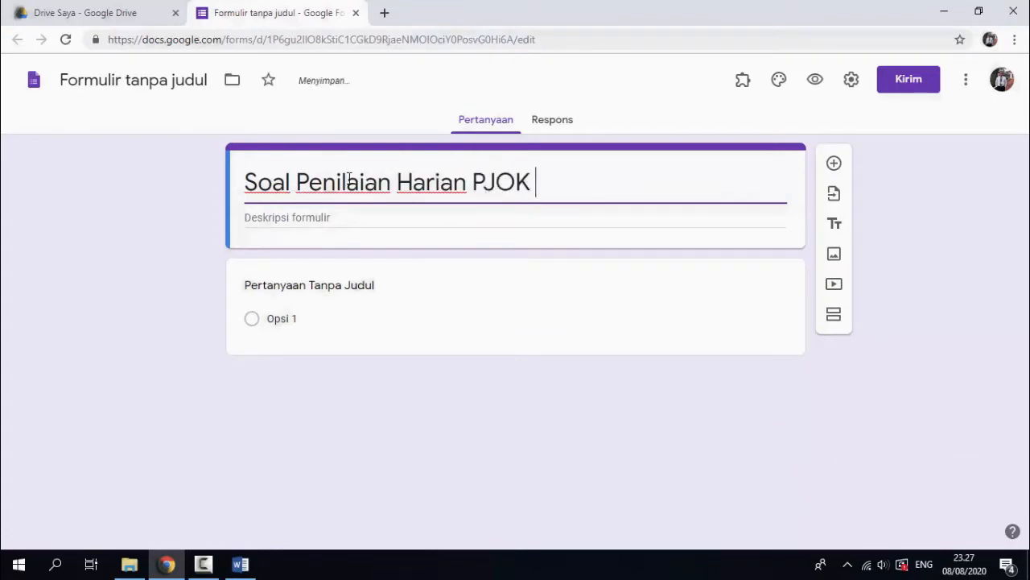
{"action": "type", "text": "Kelas 7"}
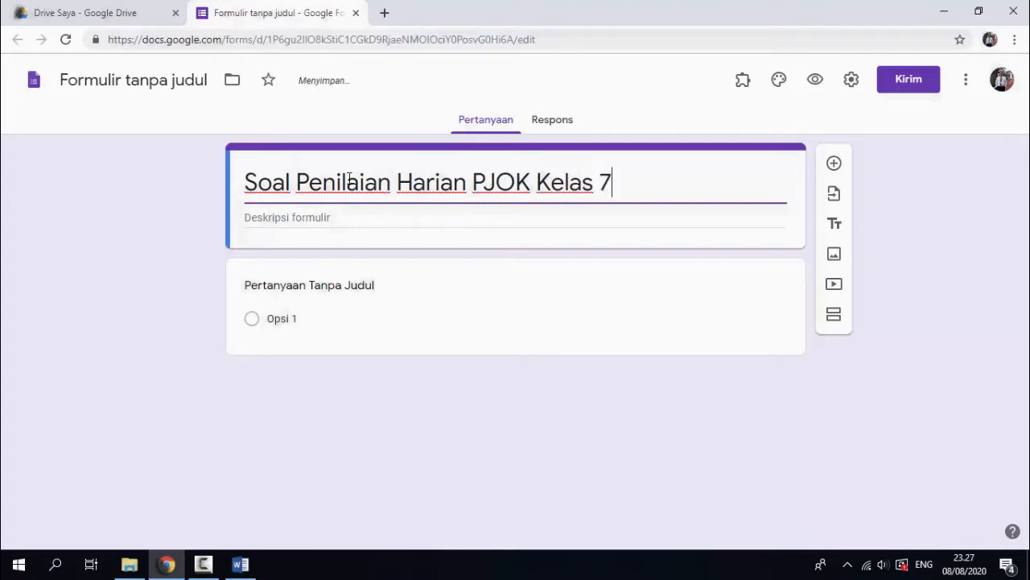
Give the form file the same name as the form's title.
{"action": "triple_click", "coordinate": [364, 181]}
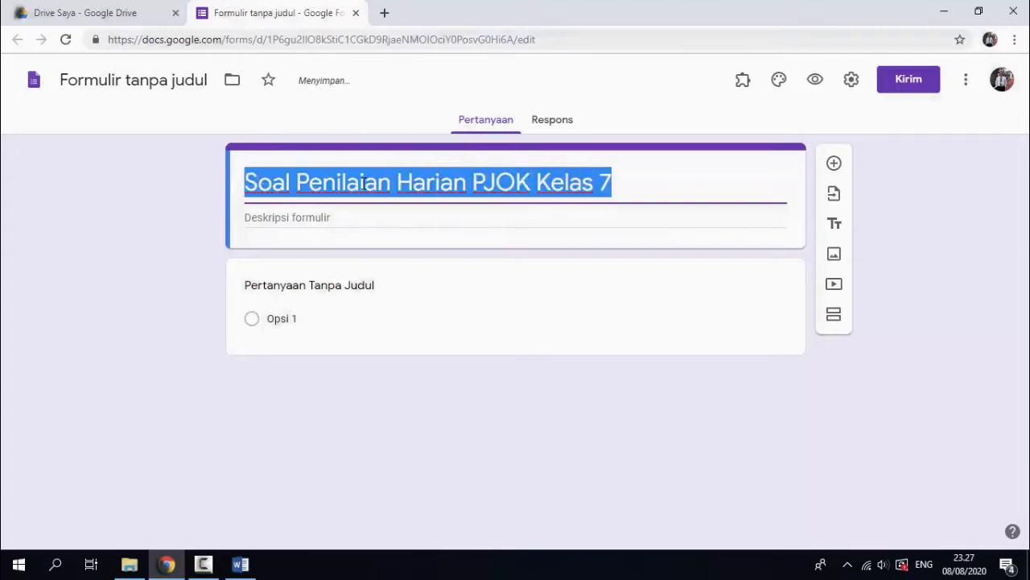
{"action": "left_click", "coordinate": [90, 79]}
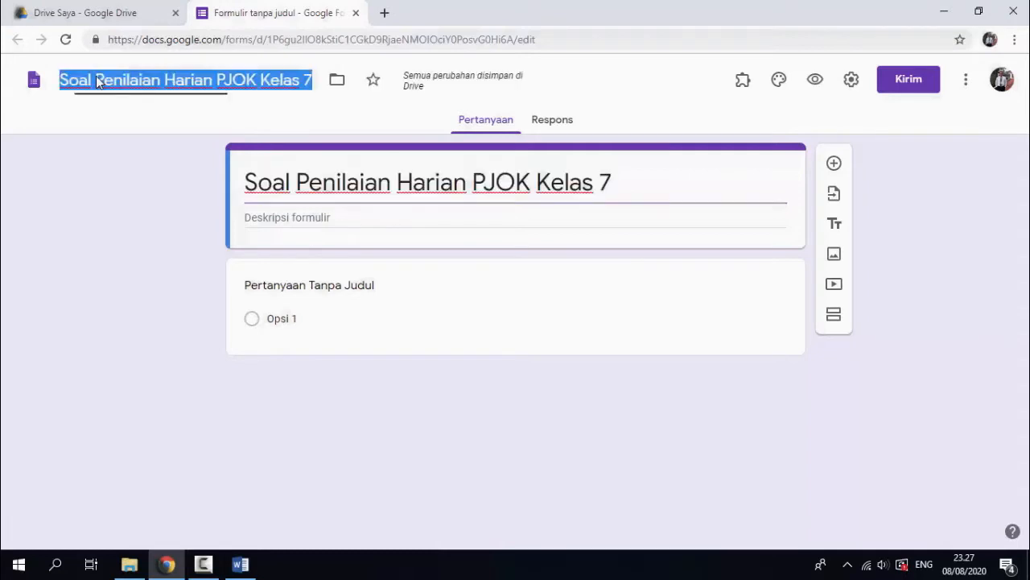
{"action": "triple_click", "coordinate": [557, 184]}
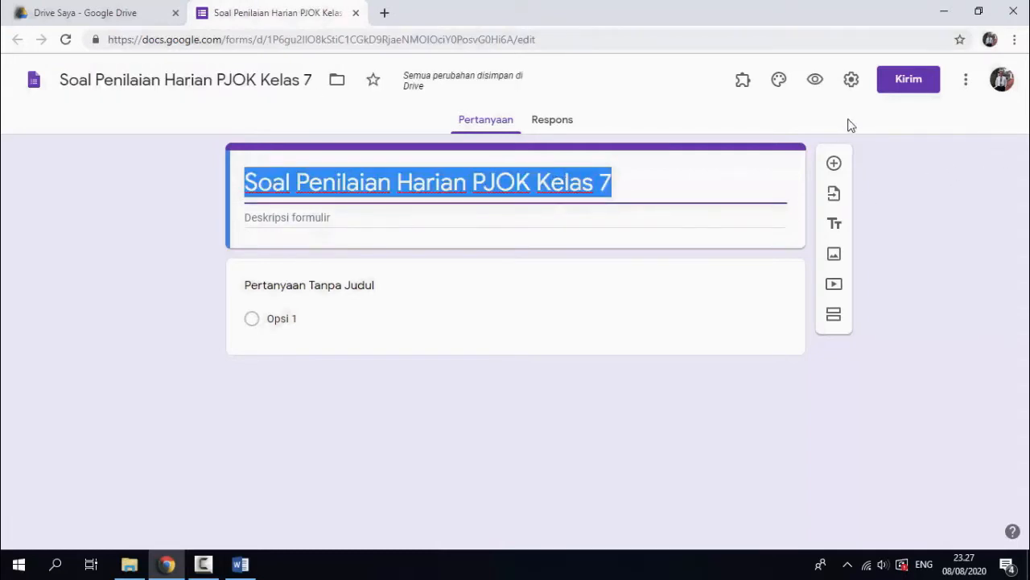
Insert the American football players picture from the Olahraga dan game themes as the form's header image.
{"action": "left_click", "coordinate": [779, 89]}
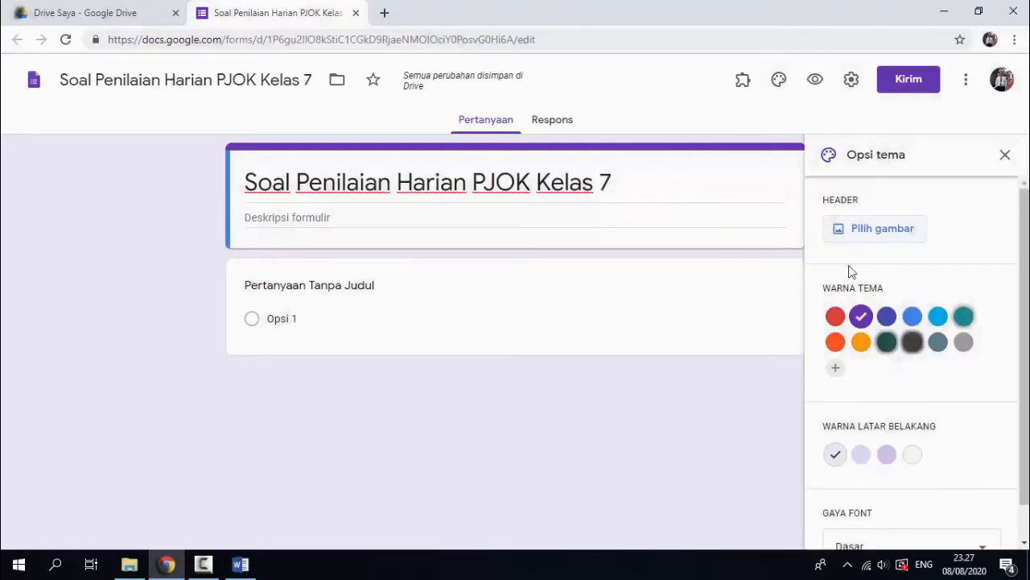
{"action": "left_click", "coordinate": [876, 232]}
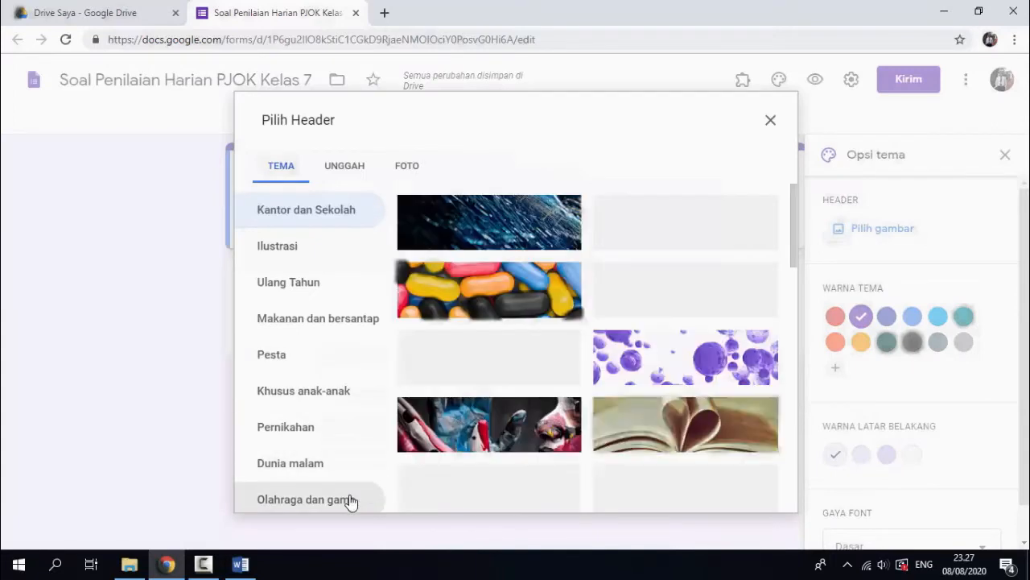
{"action": "left_click", "coordinate": [350, 500]}
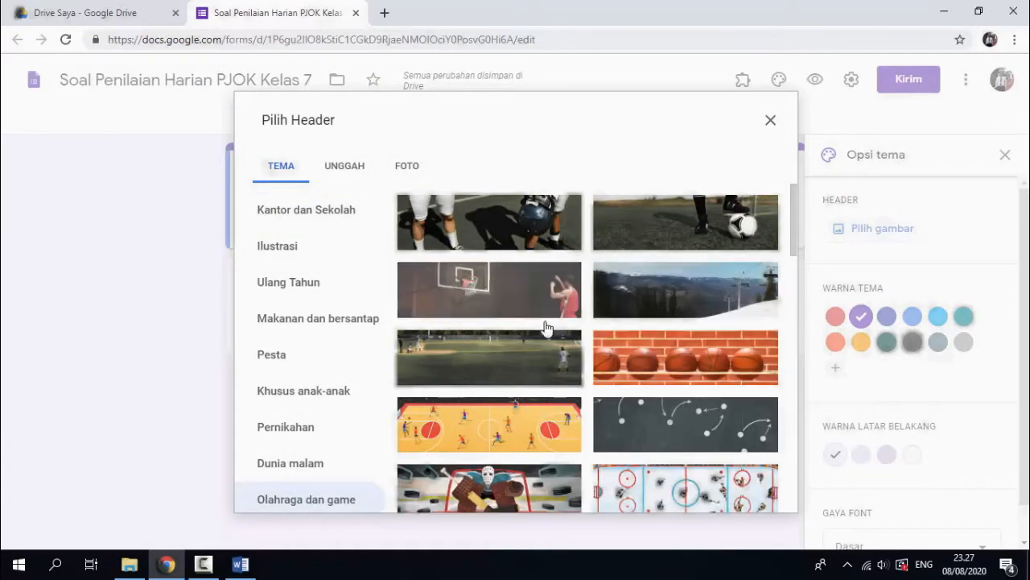
{"action": "left_click", "coordinate": [491, 224]}
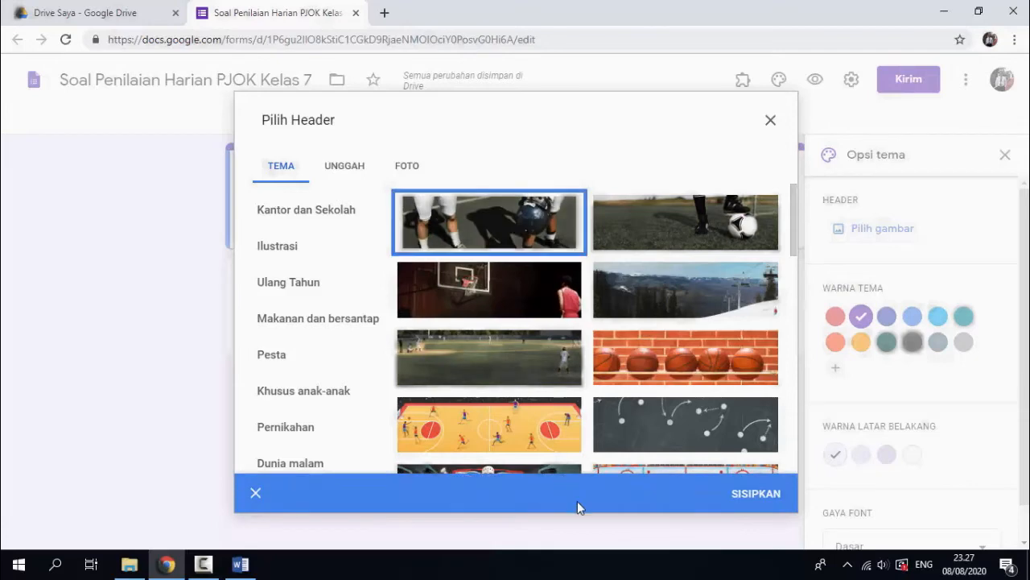
{"action": "left_click", "coordinate": [757, 496]}
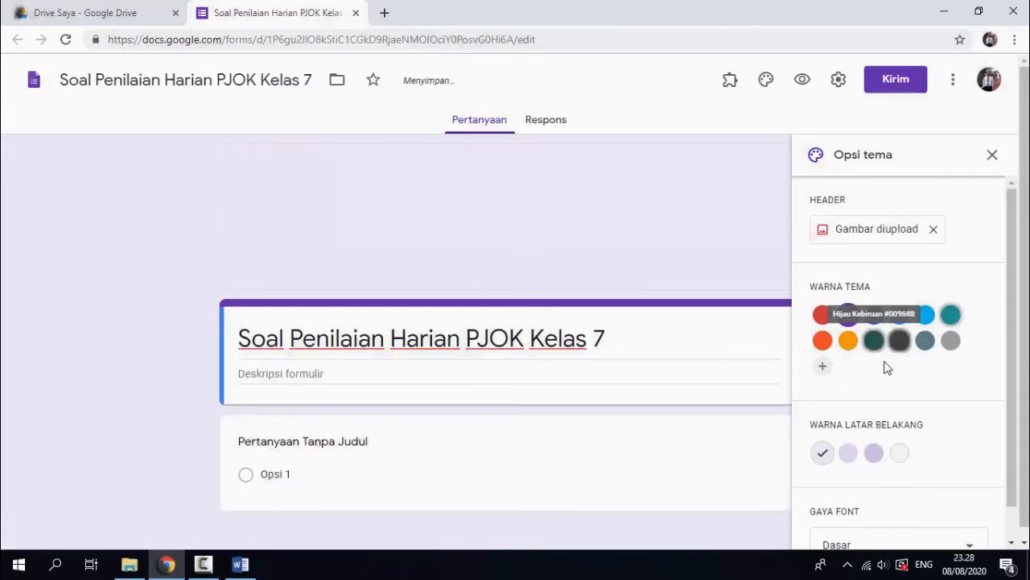
Set the form's theme colour to the dark charcoal swatch and its background to the darkest grey shade, and close the theme options.
{"action": "left_click", "coordinate": [897, 316]}
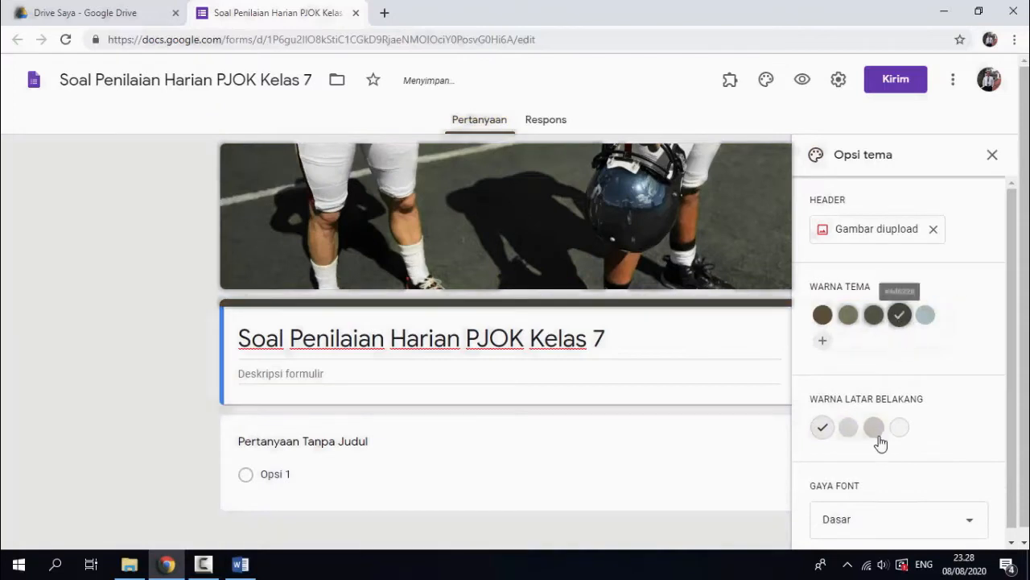
{"action": "left_click", "coordinate": [875, 428]}
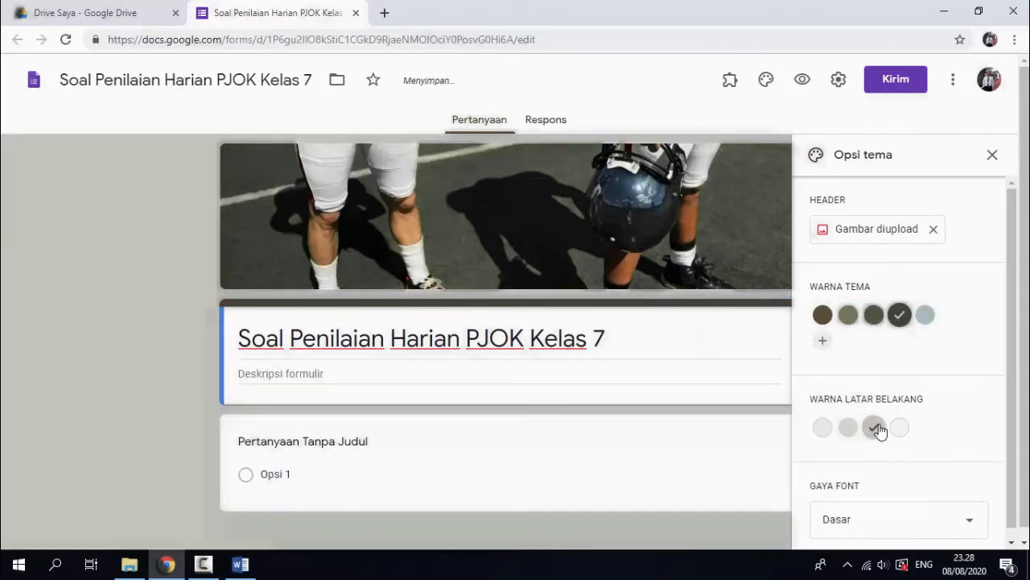
{"action": "left_click", "coordinate": [992, 155]}
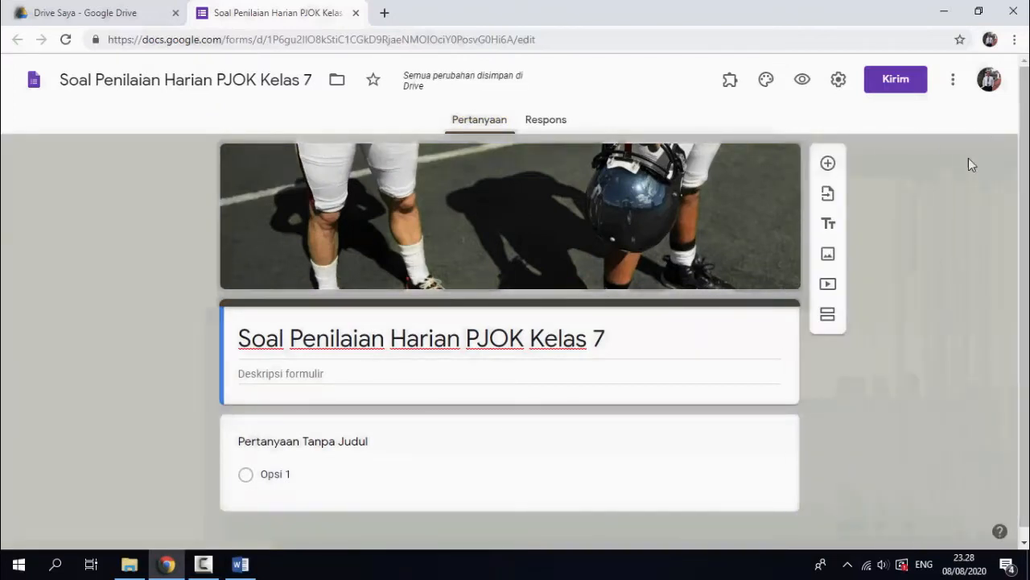
Turn the form into a quiz, disable Pertanyaan tak terjawab, Jawaban yang benar and Nilai poin for respondents, and save the settings.
{"action": "left_click", "coordinate": [838, 79]}
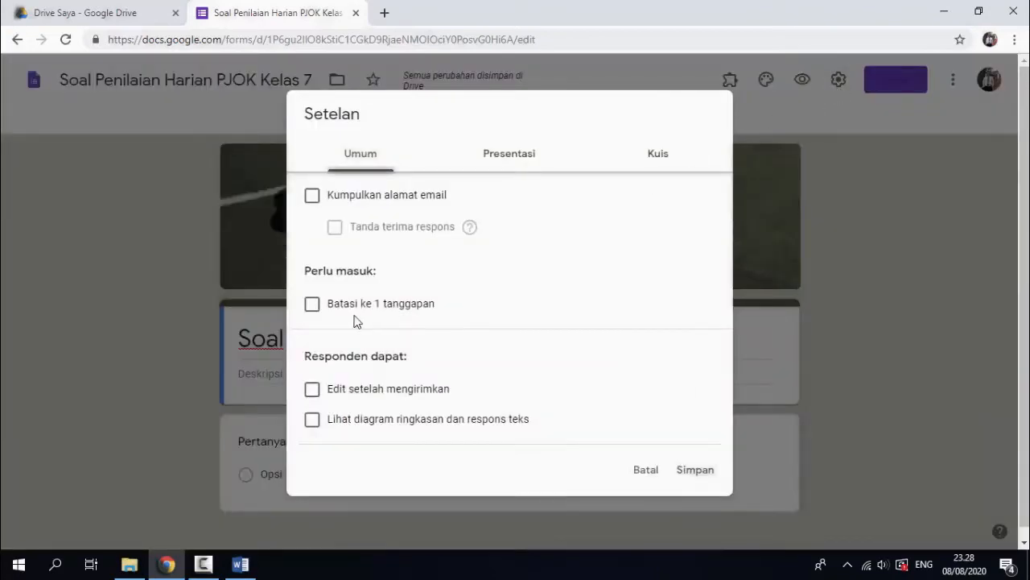
{"action": "left_click", "coordinate": [636, 157]}
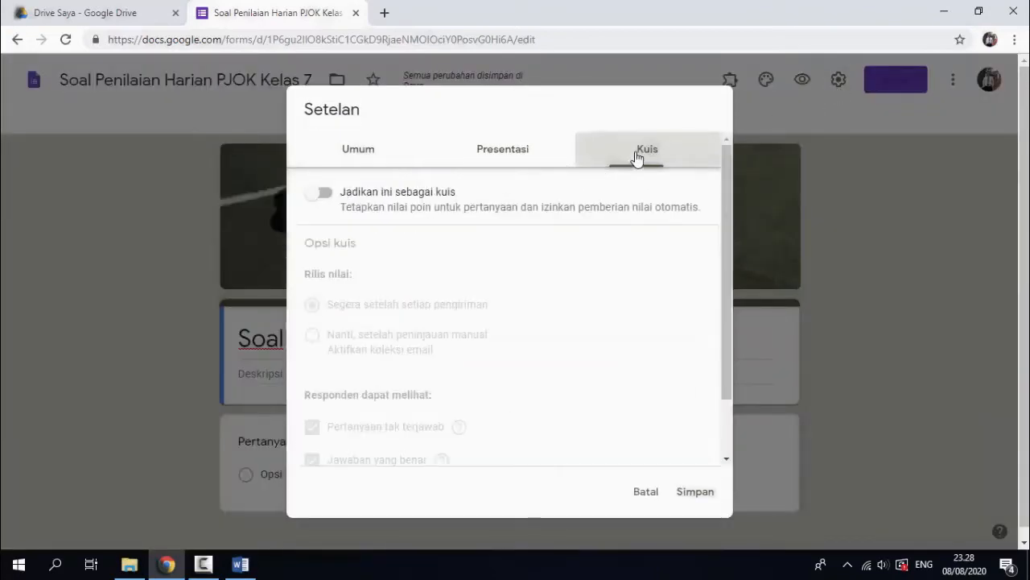
{"action": "left_click", "coordinate": [325, 193]}
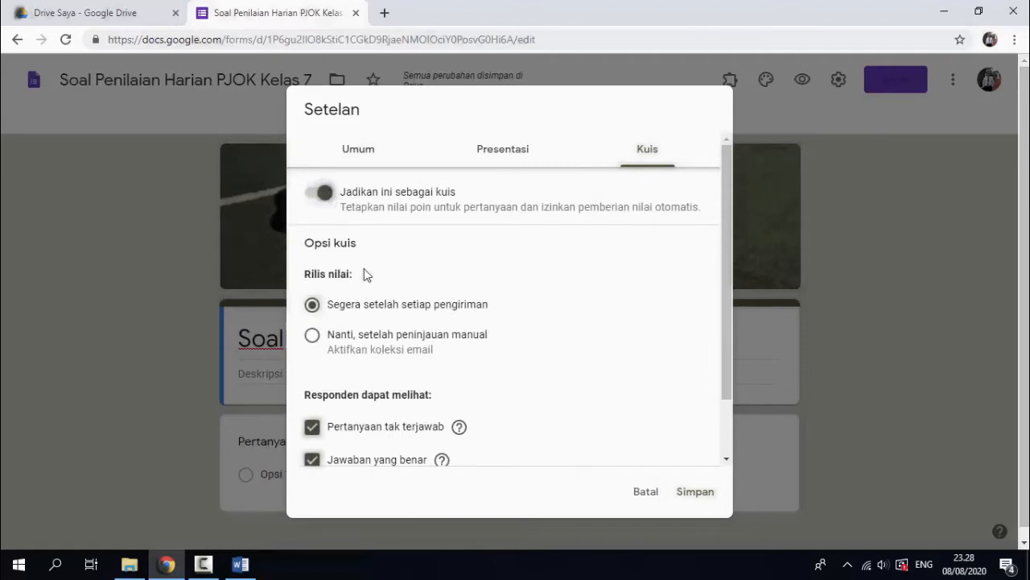
{"action": "scroll", "coordinate": [391, 342], "scroll_direction": "down", "scroll_amount": 2}
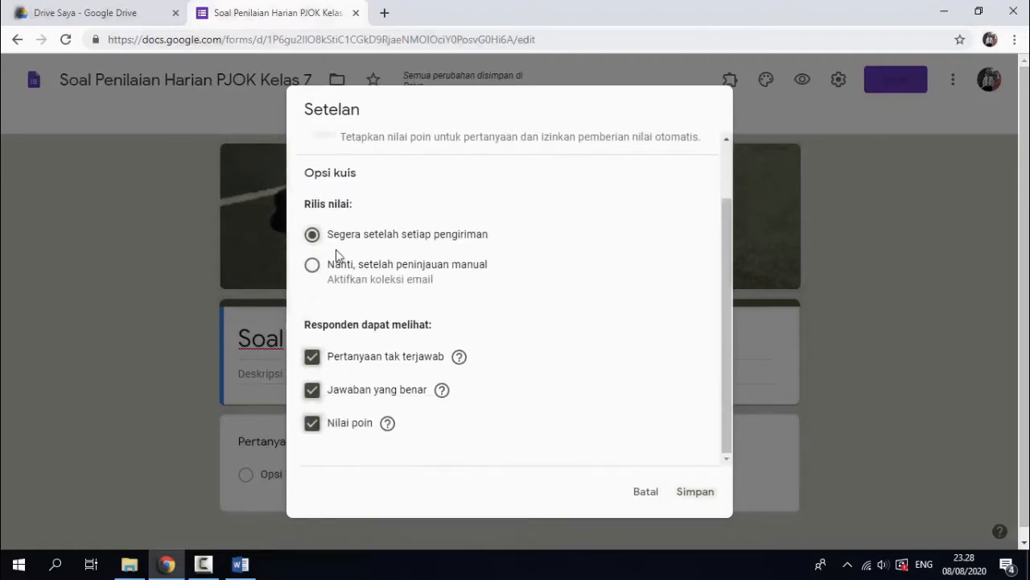
{"action": "left_click", "coordinate": [312, 362]}
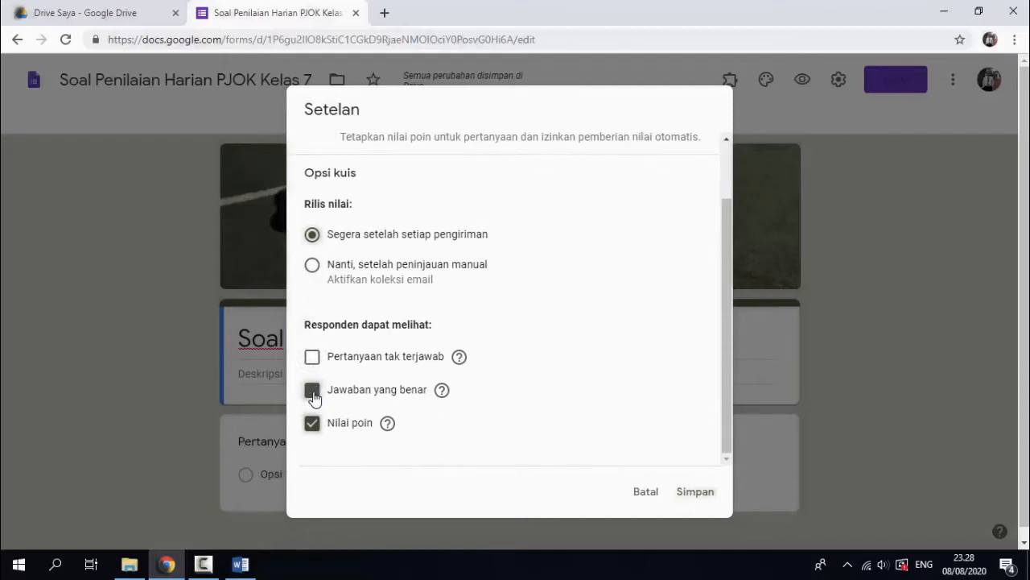
{"action": "left_click", "coordinate": [313, 394]}
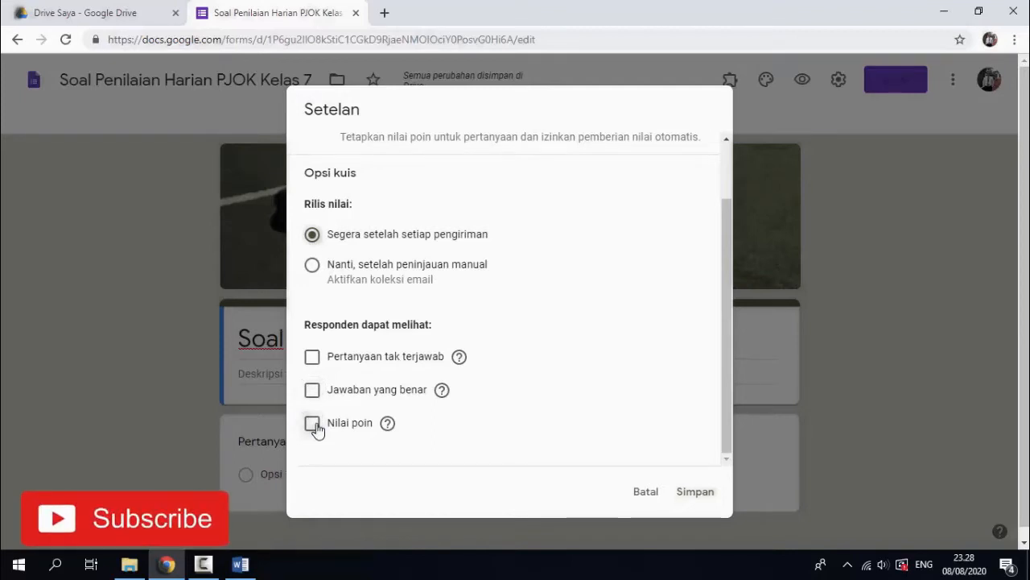
{"action": "left_click", "coordinate": [315, 427]}
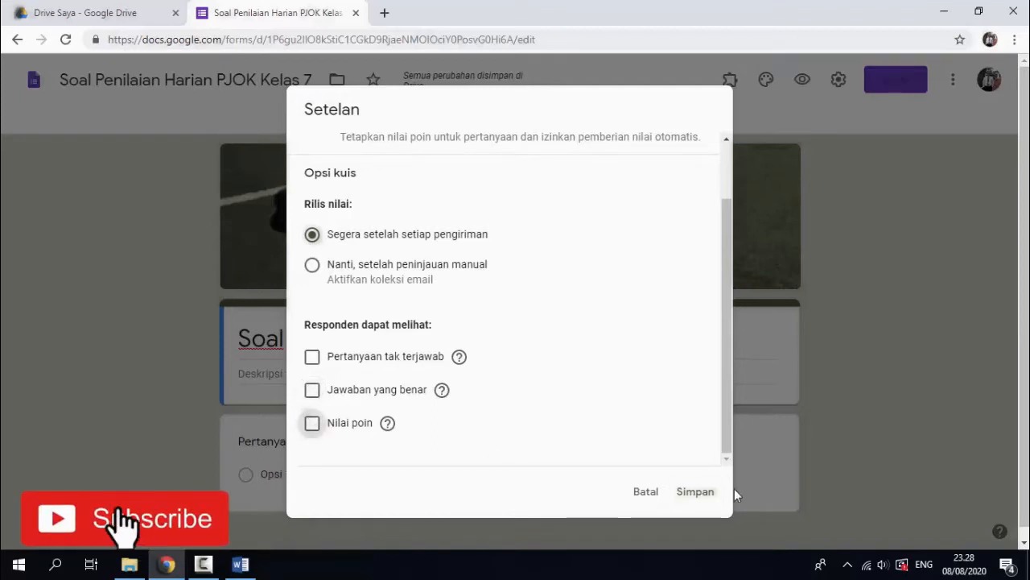
{"action": "left_click", "coordinate": [690, 491]}
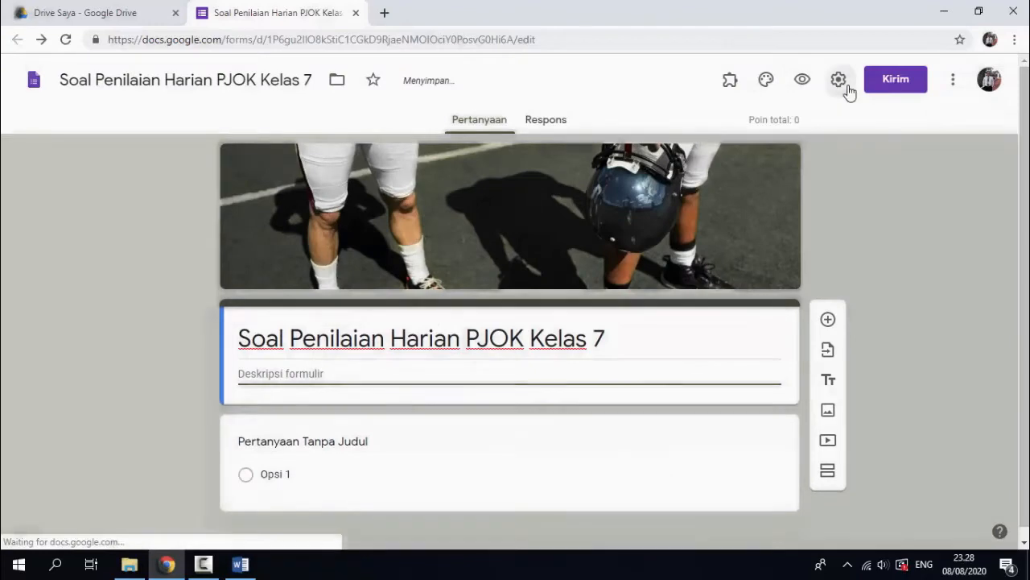
Disable Tampilkan link untuk menyerahkan tanggapan lain in the form settings, set the confirmation message to "Jawaban anda sudah diterima dan sudah tersimpan", and save.
{"action": "left_click", "coordinate": [841, 81]}
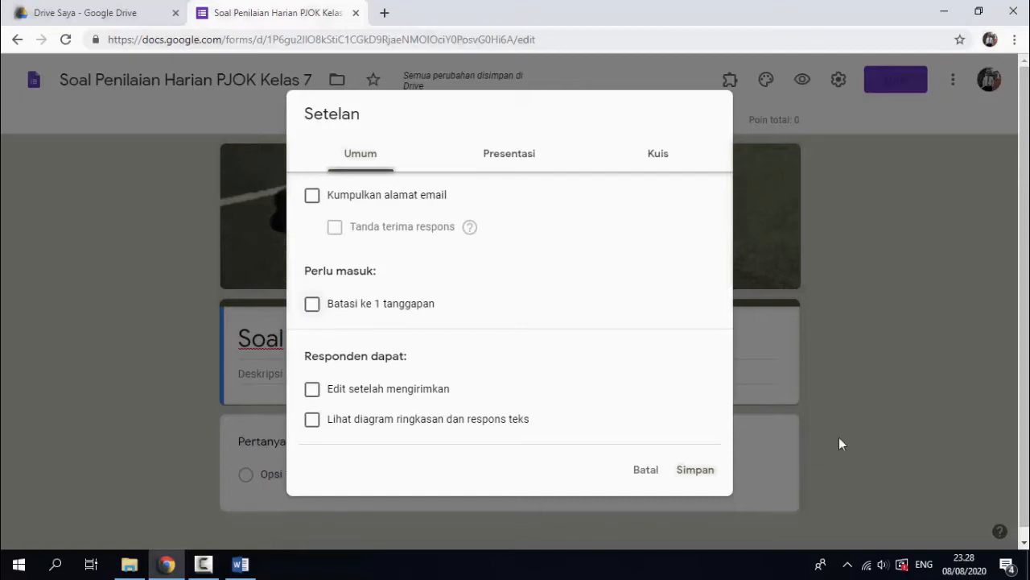
{"action": "left_click", "coordinate": [536, 160]}
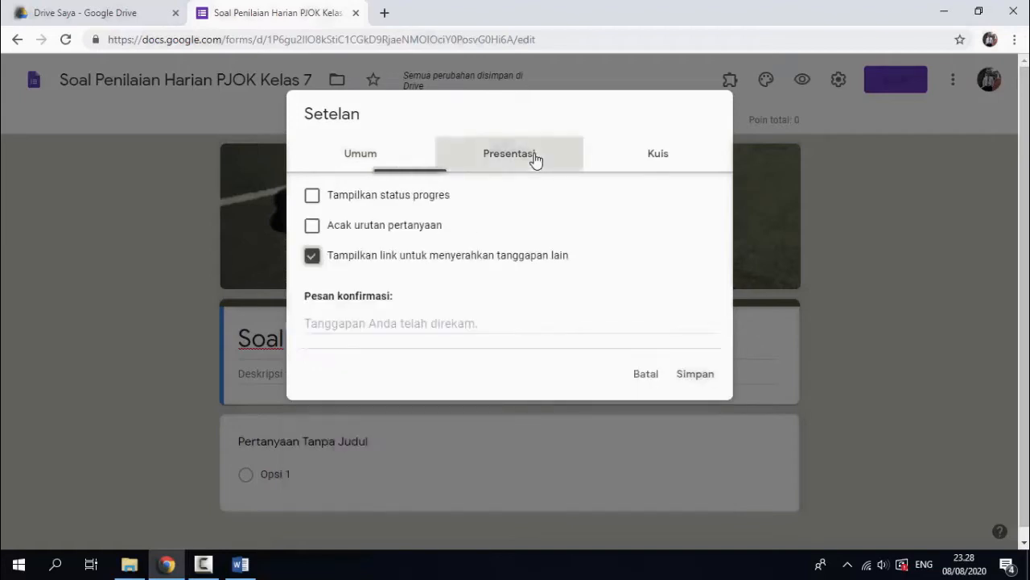
{"action": "left_click", "coordinate": [313, 259]}
{"action": "left_click", "coordinate": [381, 323]}
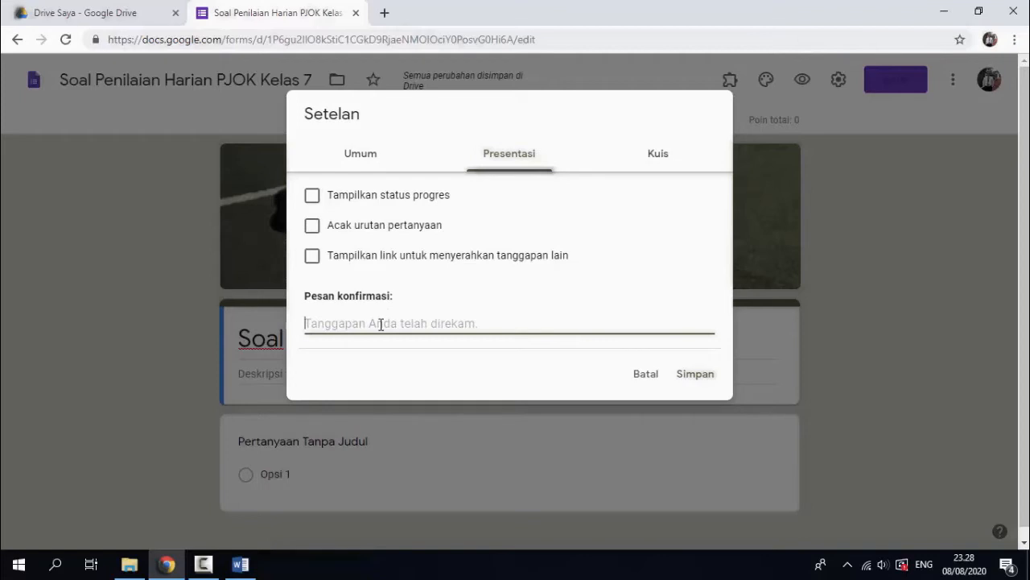
{"action": "type", "text": "Jawaabn"}
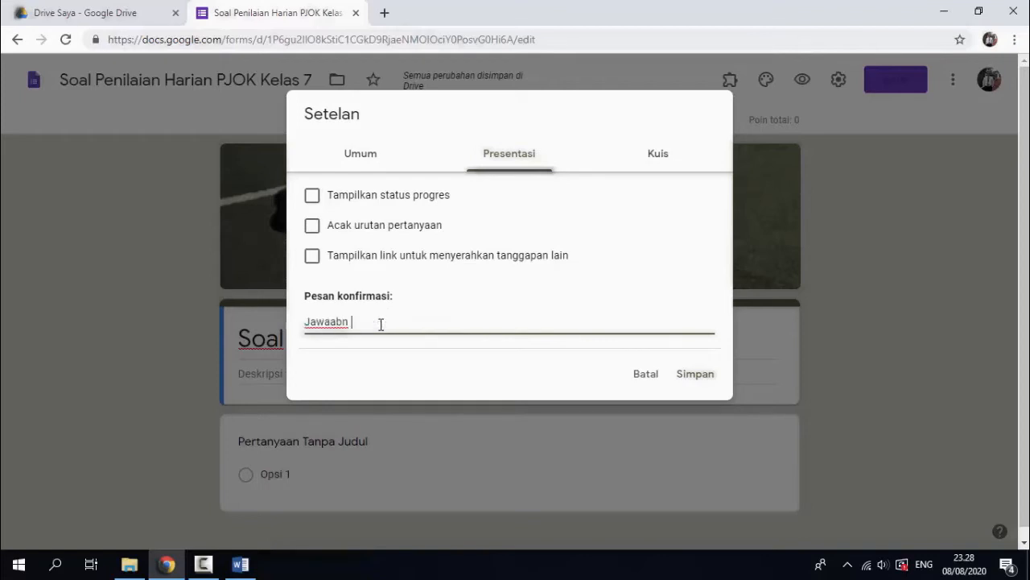
{"action": "key", "text": "BackSpace"}
{"action": "type", "text": "ban anda sudah"}
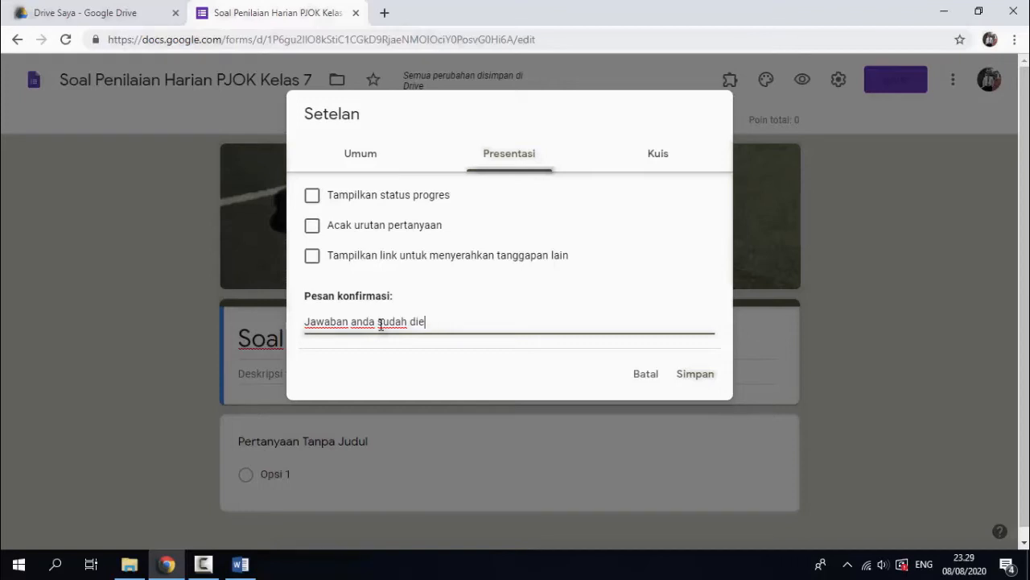
{"action": "type", "text": " diterima dan sudah tersimpan"}
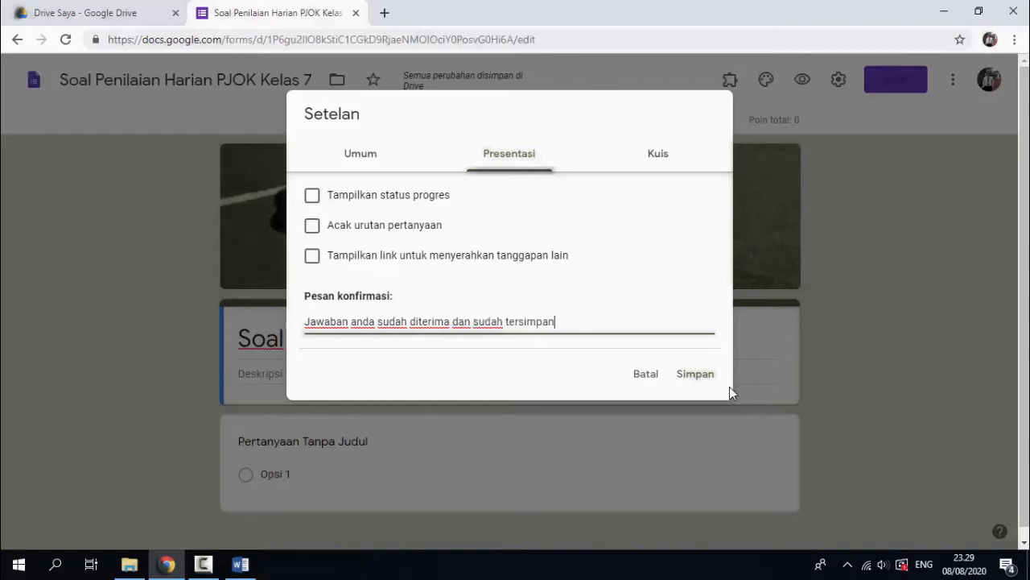
{"action": "left_click", "coordinate": [673, 378]}
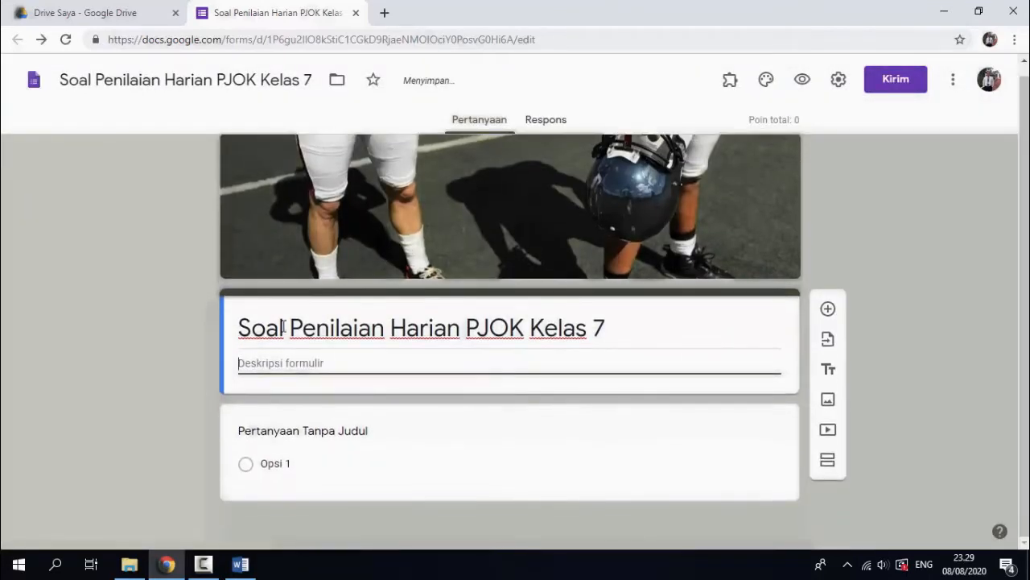
Set the form's description to "Silahkan isi Nama Lengkap dan Kelas, lalu jawablah pertanyaan di bawah ini dengan benar...!".
{"action": "left_click", "coordinate": [602, 365]}
{"action": "type", "text": "S"}
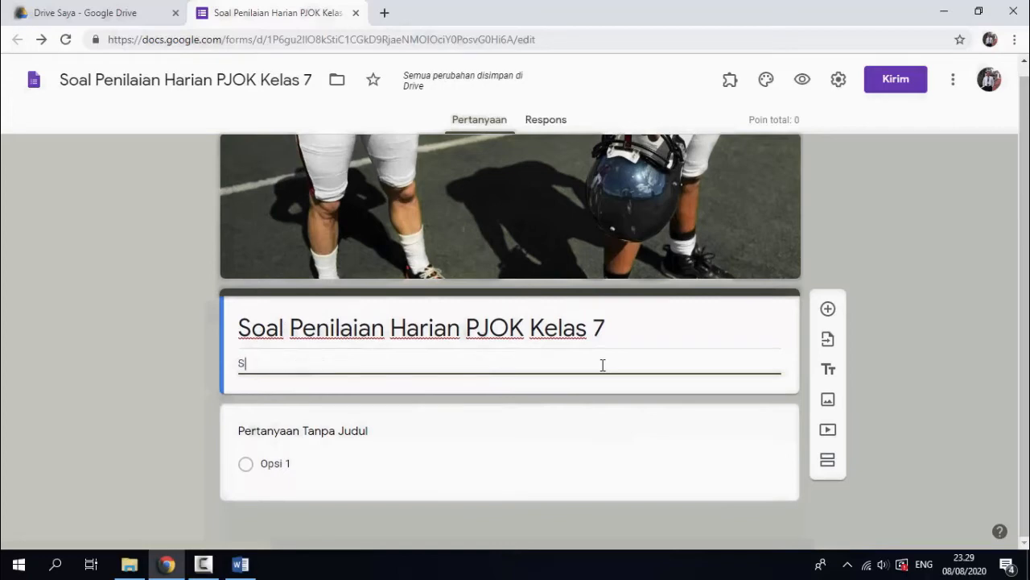
{"action": "type", "text": "ilahkan isi "}
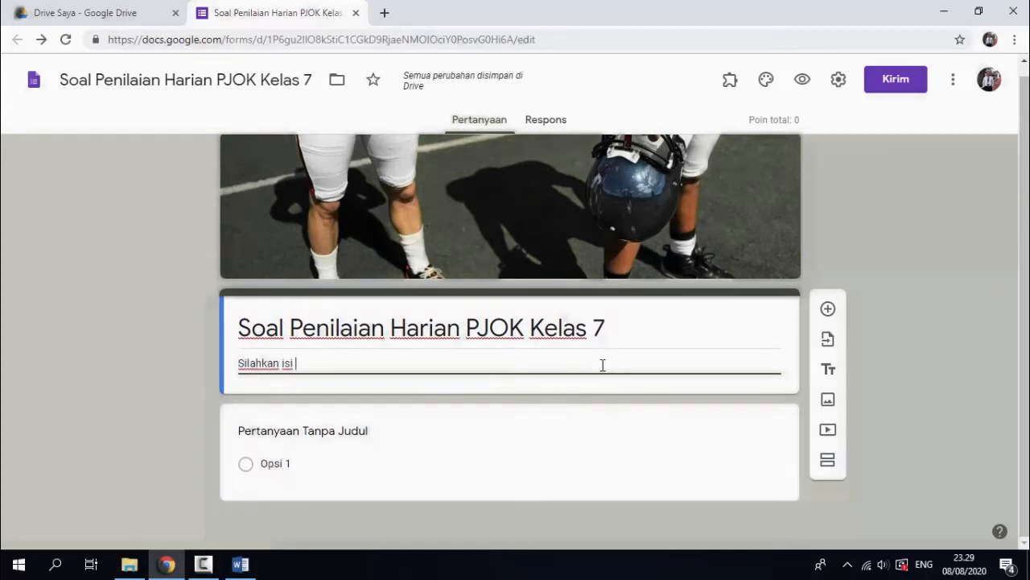
{"action": "type", "text": "Nama"}
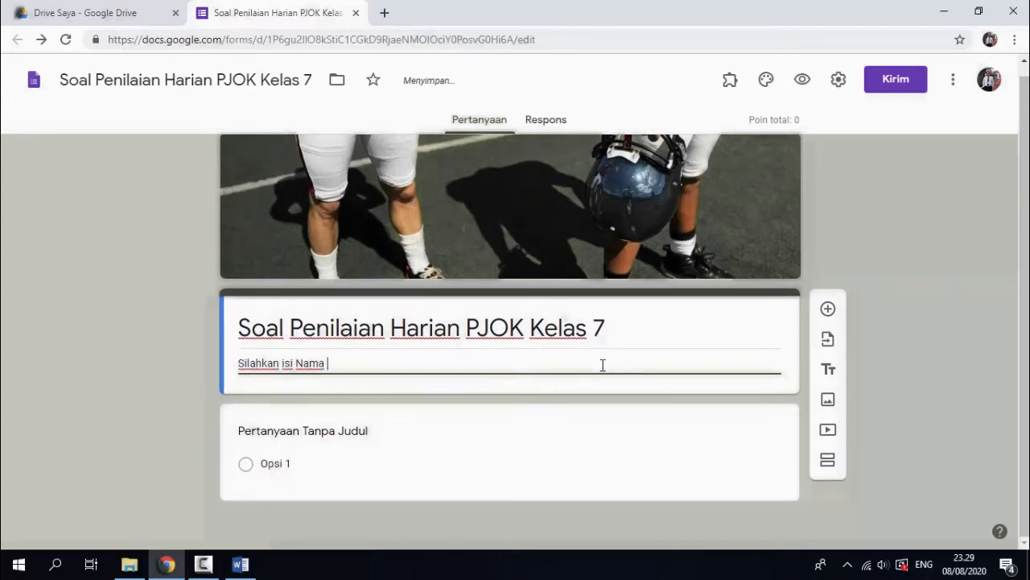
{"action": "type", "text": " Lengkap dan Kelas"}
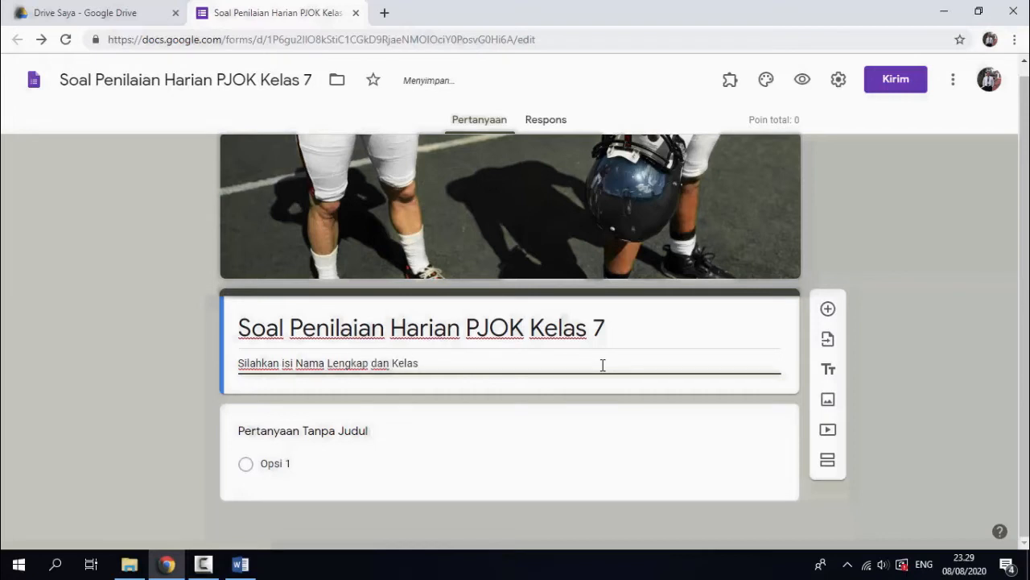
{"action": "type", "text": ", lalu jawabla"}
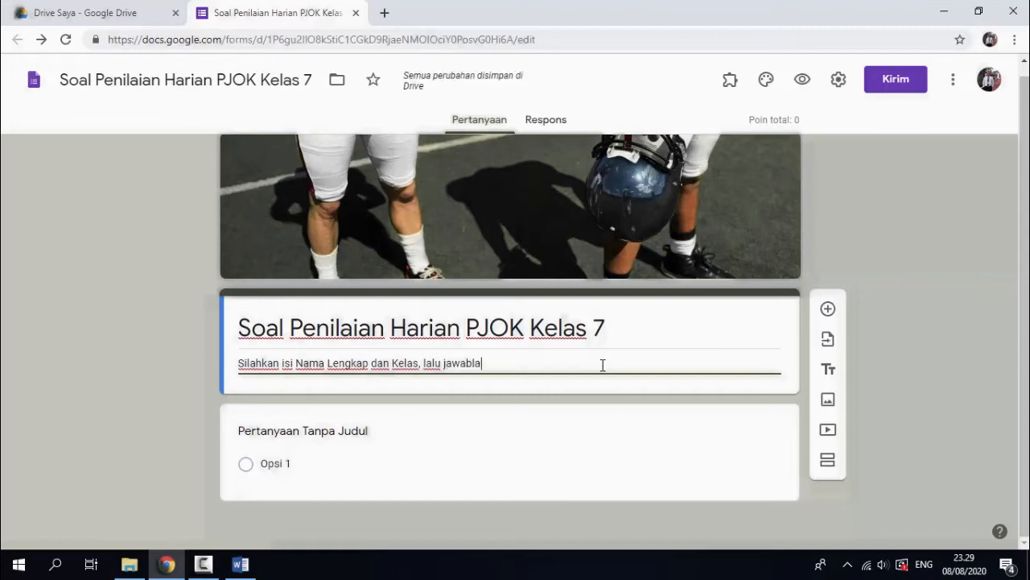
{"action": "type", "text": "h pertanyaan "}
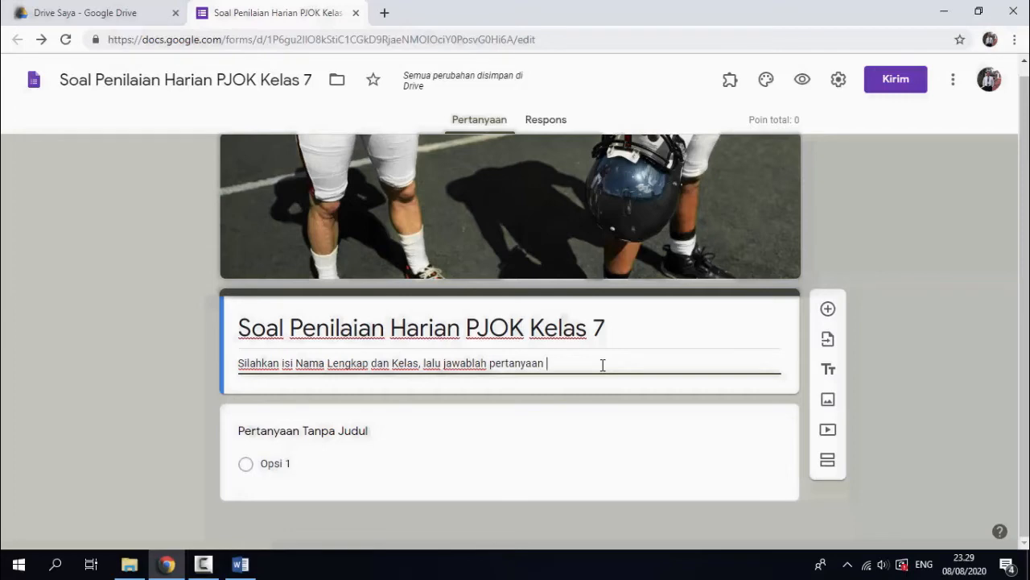
{"action": "type", "text": "di bawah i"}
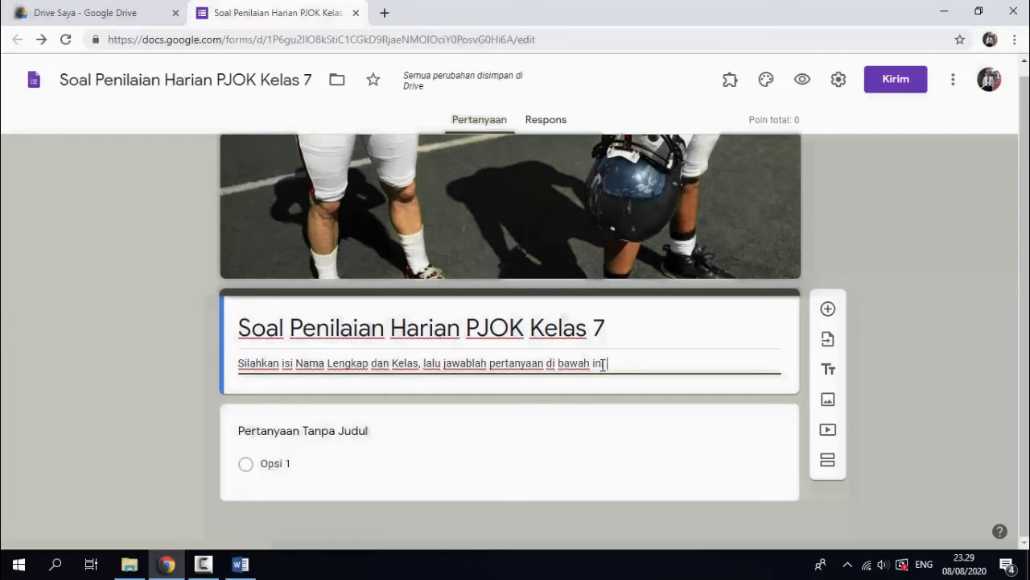
{"action": "type", "text": "ni dengan"}
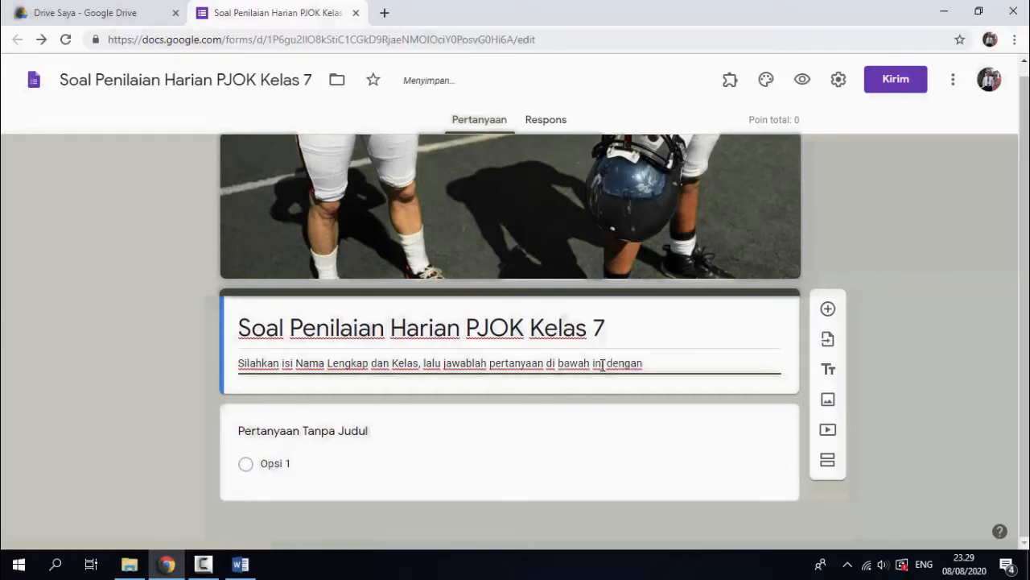
{"action": "type", "text": " benar"}
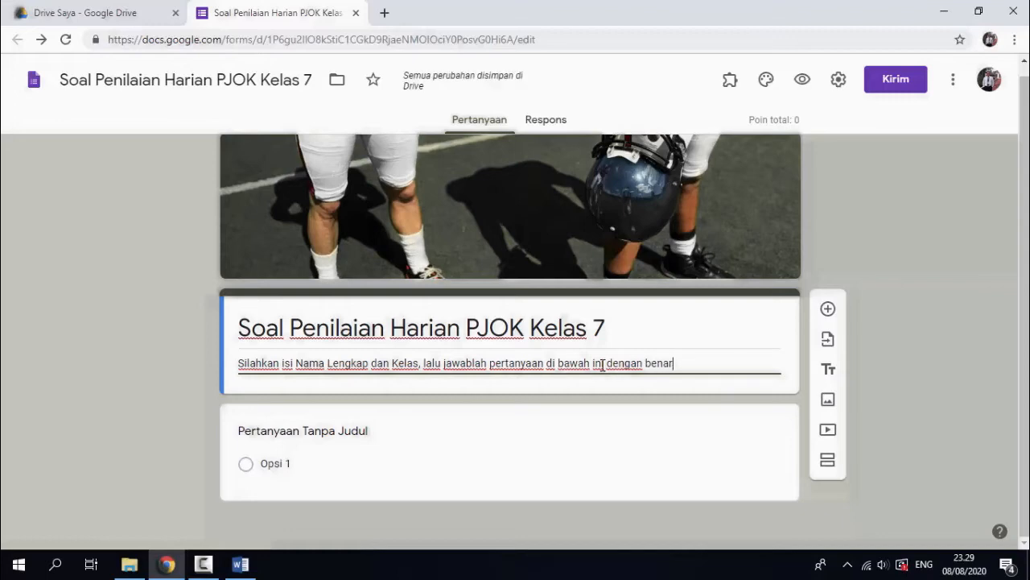
{"action": "type", "text": "...!"}
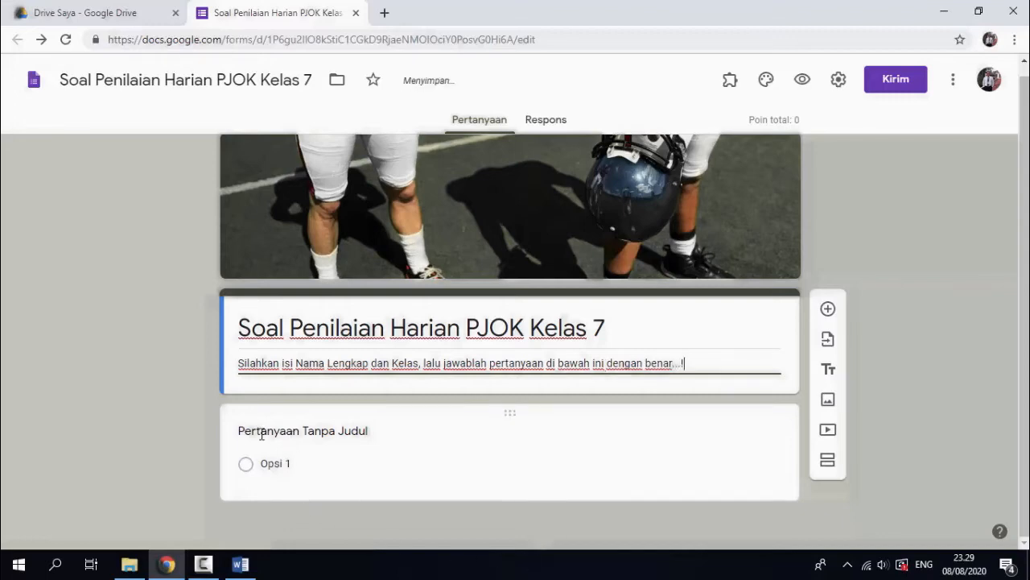
Title the first question "Nama Siswa" as a short-answer question and make it required.
{"action": "left_click", "coordinate": [316, 439]}
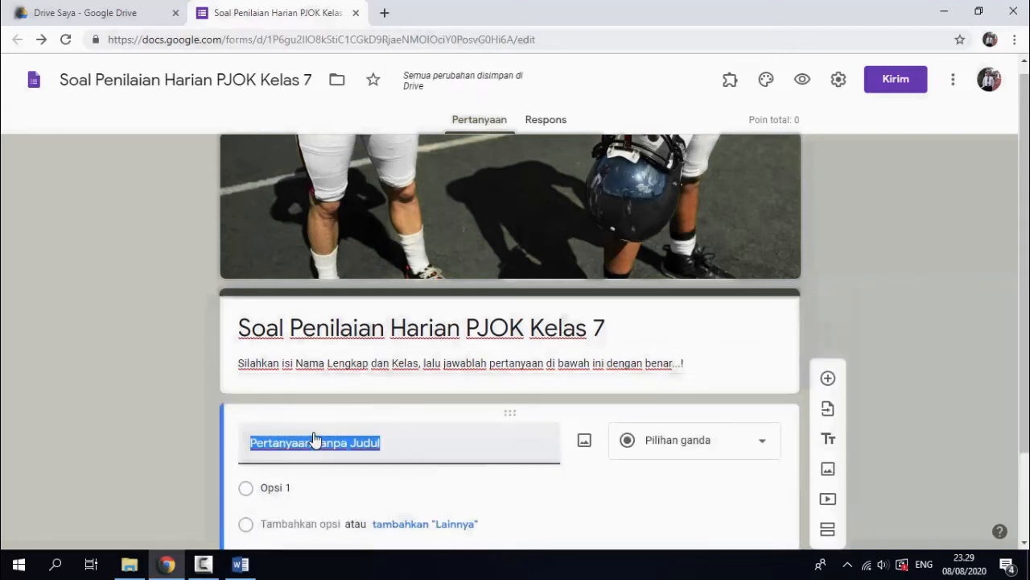
{"action": "type", "text": "nama"}
{"action": "key", "text": "BackSpace"}
{"action": "key", "text": "BackSpace"}
{"action": "key", "text": "BackSpace"}
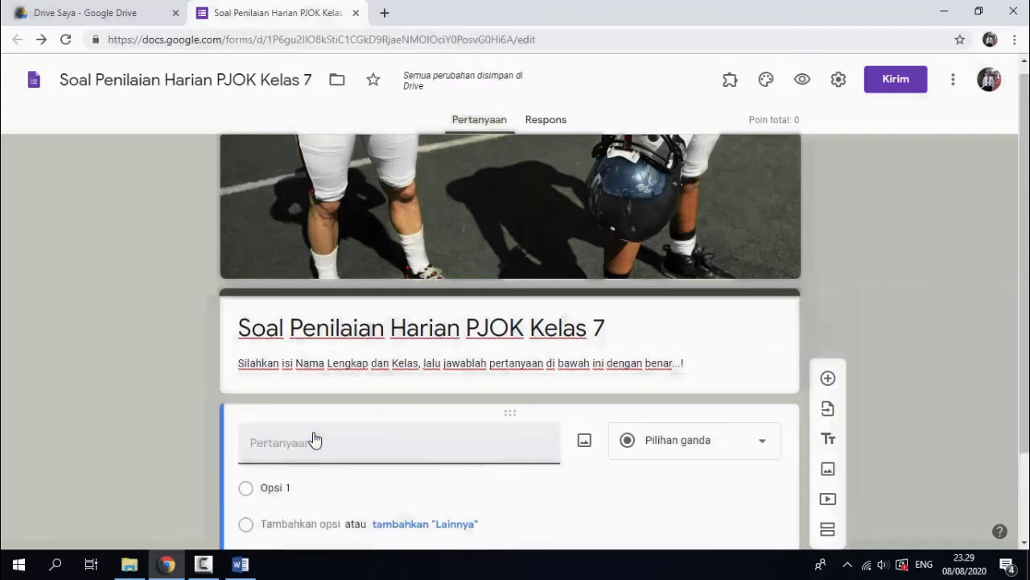
{"action": "type", "text": "Nama Siswa"}
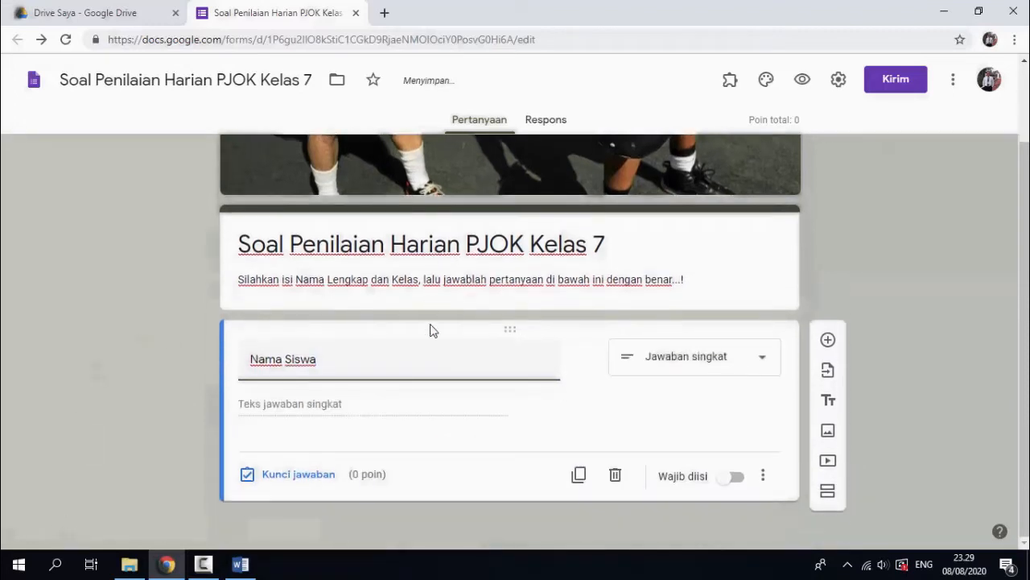
{"action": "left_click", "coordinate": [738, 478]}
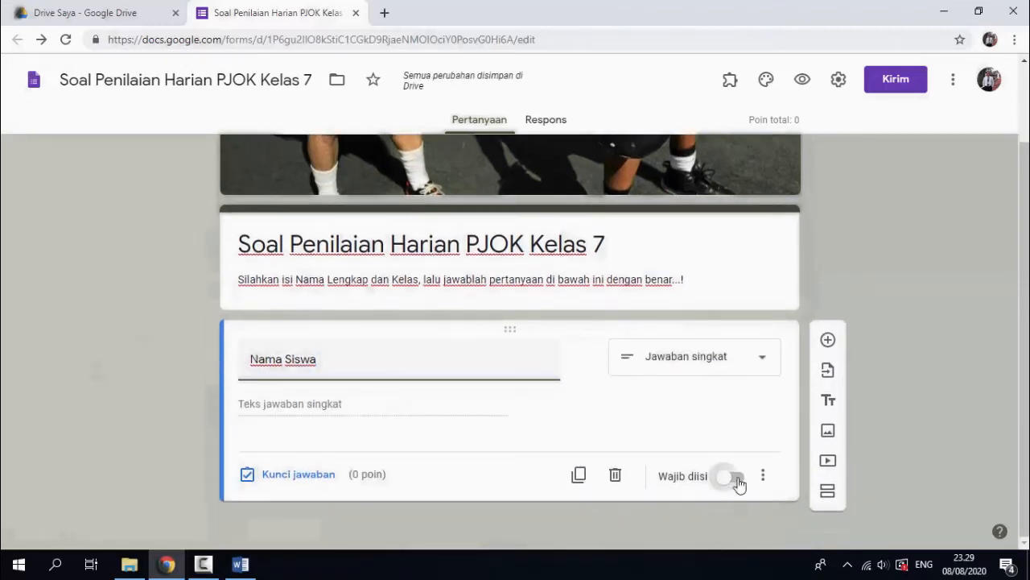
Add a second question titled "Kelas" and set its type to Drop-down.
{"action": "left_click", "coordinate": [829, 342]}
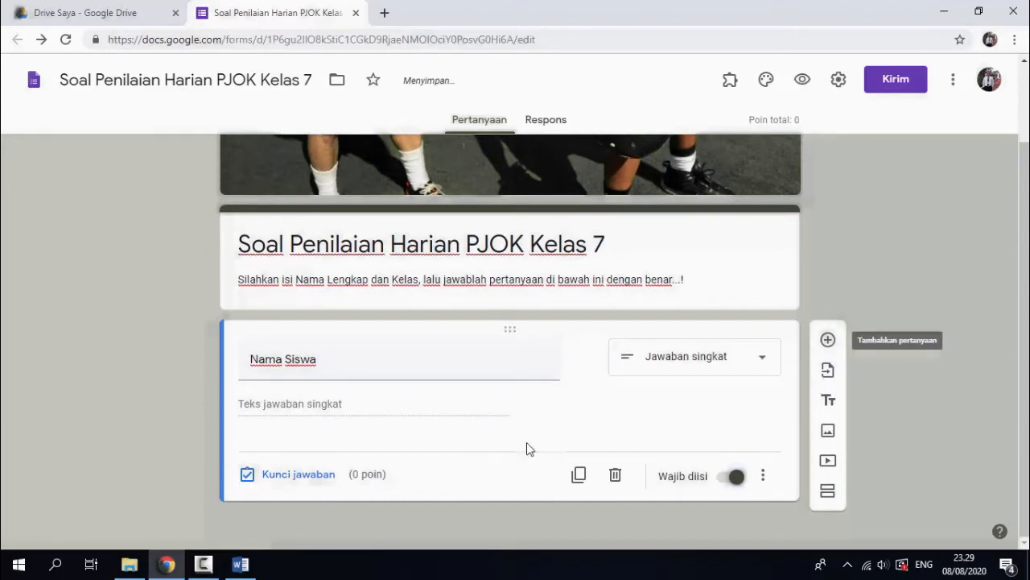
{"action": "type", "text": "Kelas"}
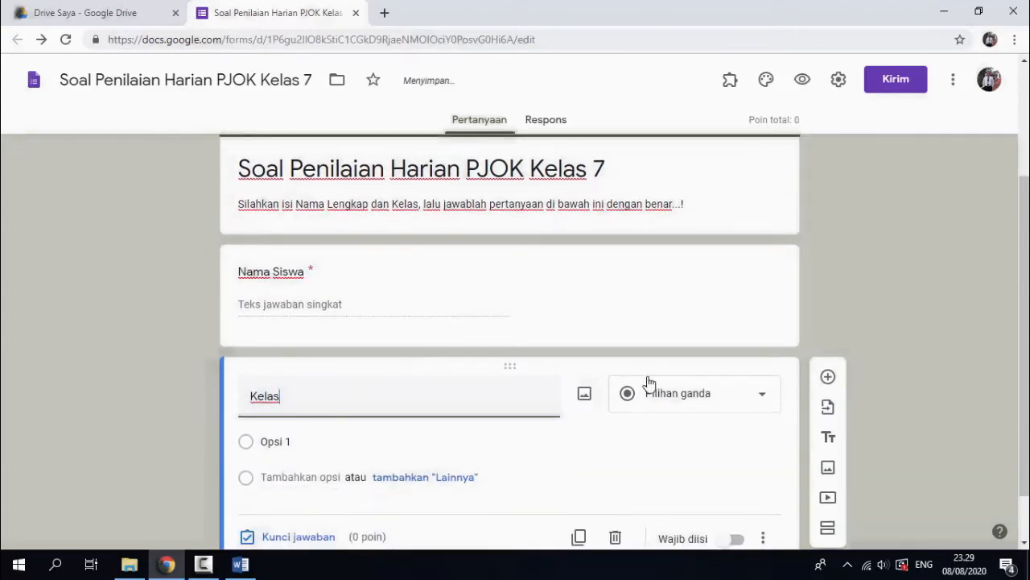
{"action": "left_click", "coordinate": [669, 393]}
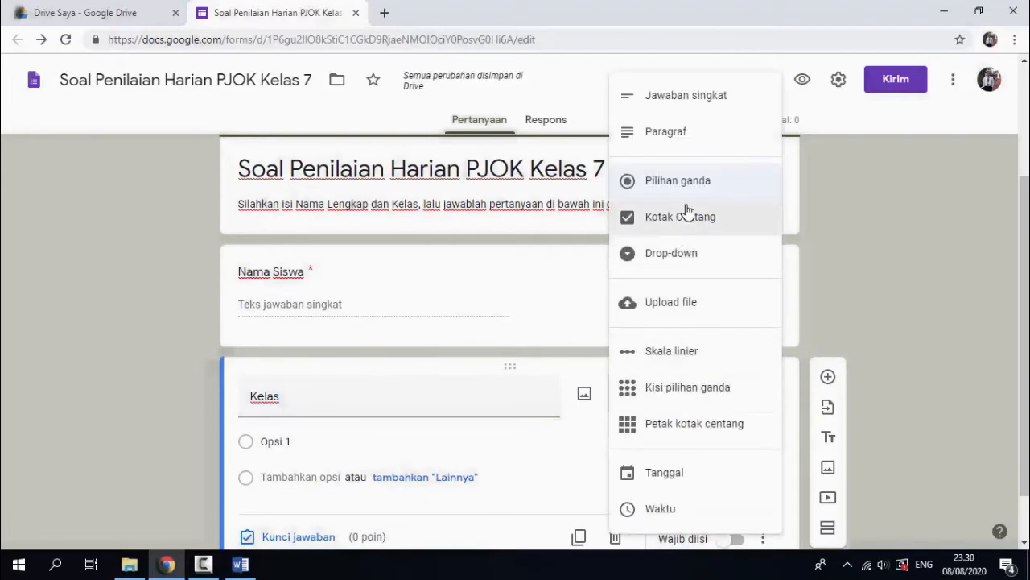
{"action": "left_click", "coordinate": [681, 256]}
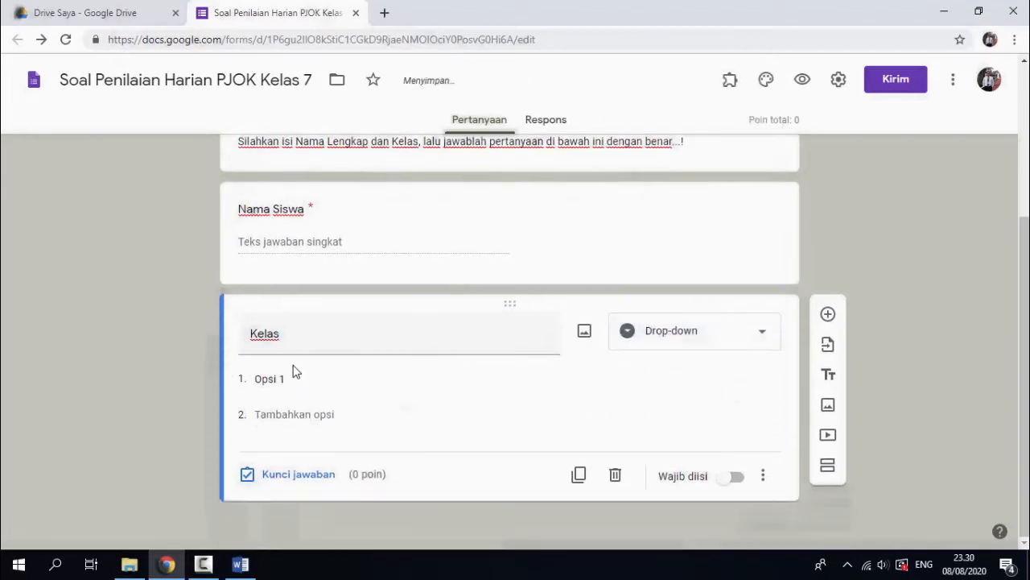
Enter VII.5 and VII.6 as the options of the Kelas question and make the question required.
{"action": "left_click", "coordinate": [302, 378]}
{"action": "type", "text": "Ke"}
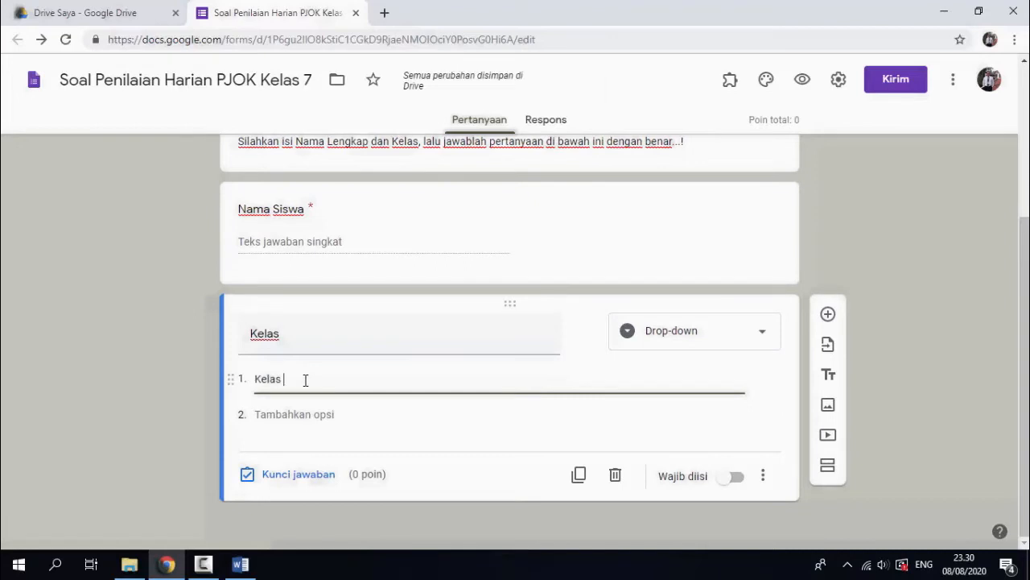
{"action": "type", "text": "las"}
{"action": "key", "text": "BackSpace"}
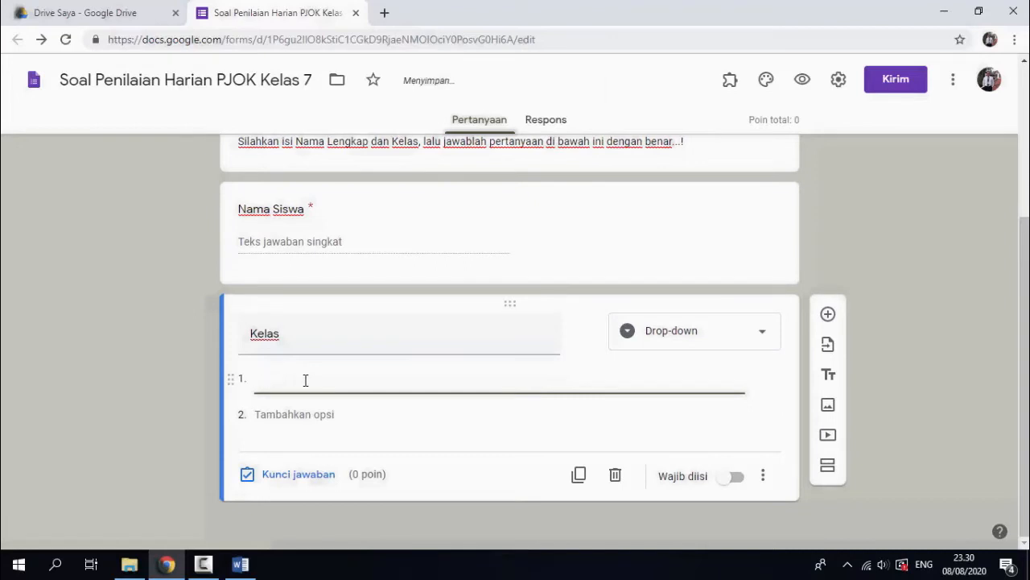
{"action": "type", "text": "VII.5"}
{"action": "left_click", "coordinate": [319, 416]}
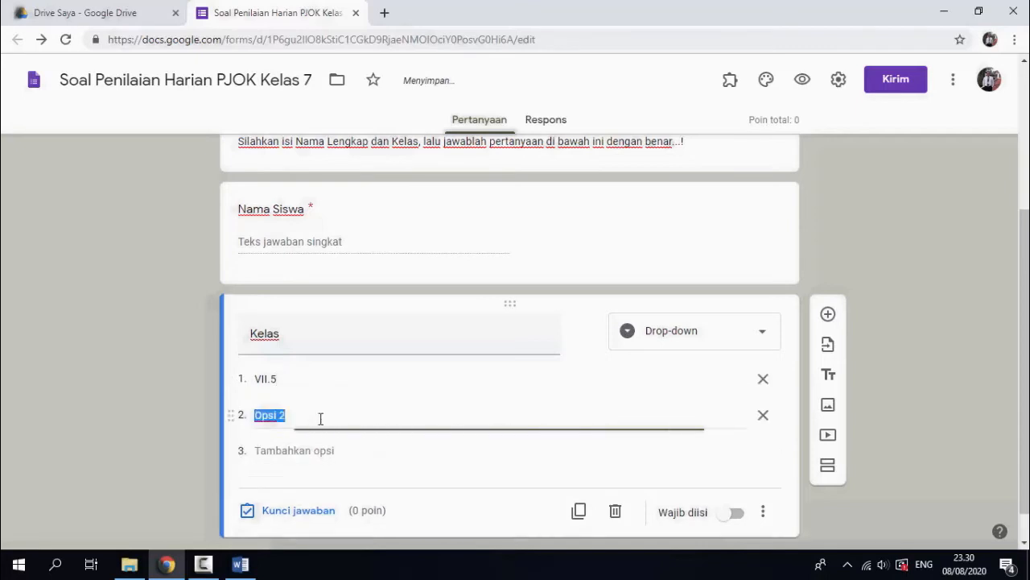
{"action": "type", "text": "VII.6"}
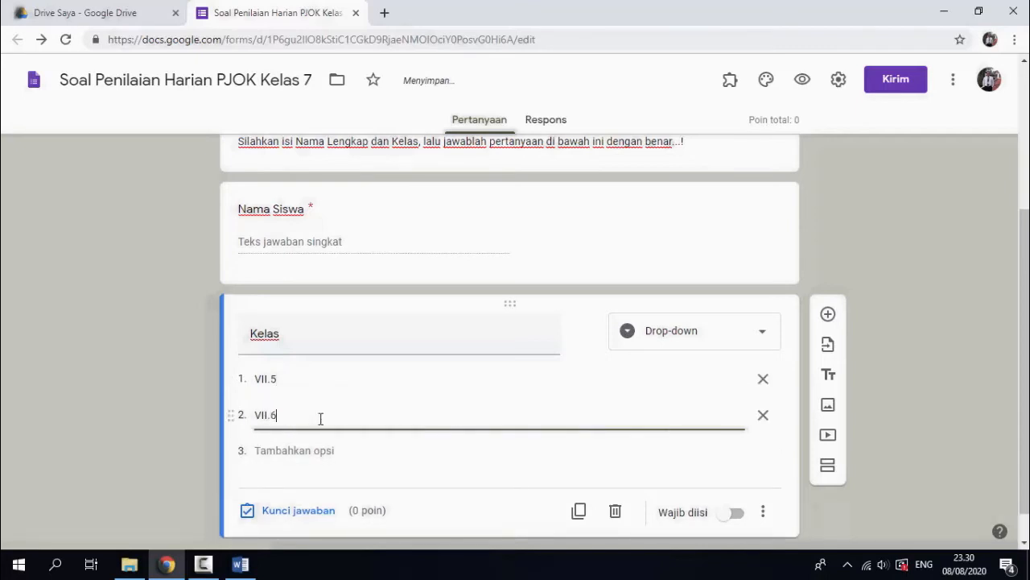
{"action": "left_click", "coordinate": [735, 514]}
Add a multiple-choice question below Kelas with the options A, B, C and D, and make it required.
{"action": "scroll", "coordinate": [426, 281], "scroll_direction": "up", "scroll_amount": 3}
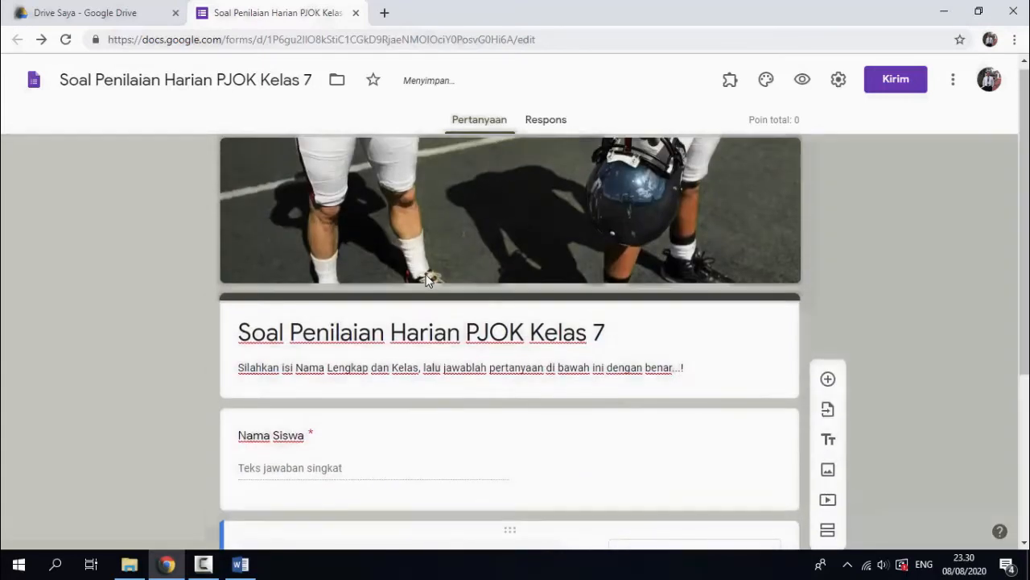
{"action": "scroll", "coordinate": [416, 393], "scroll_direction": "down", "scroll_amount": 2}
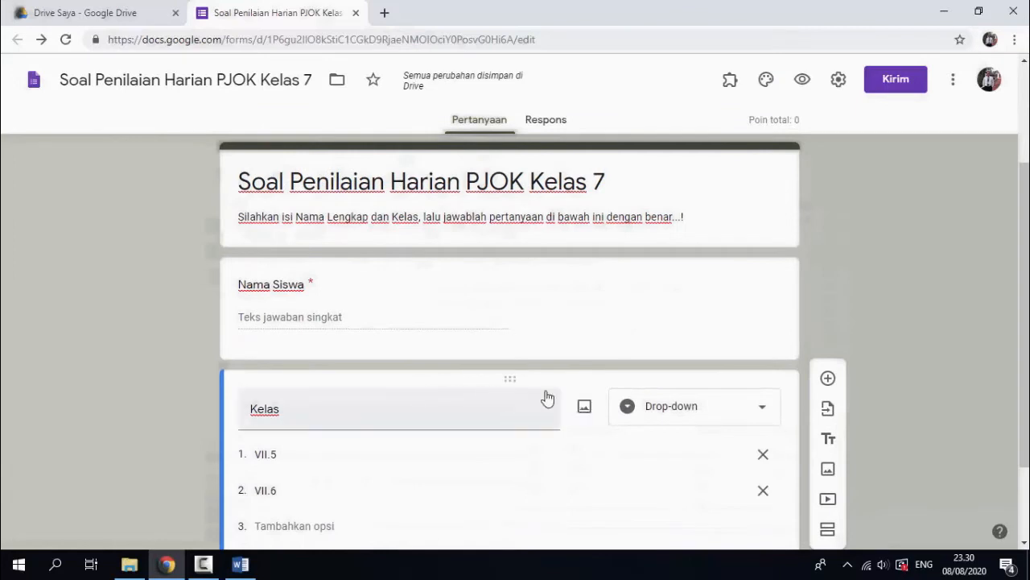
{"action": "left_click", "coordinate": [827, 387]}
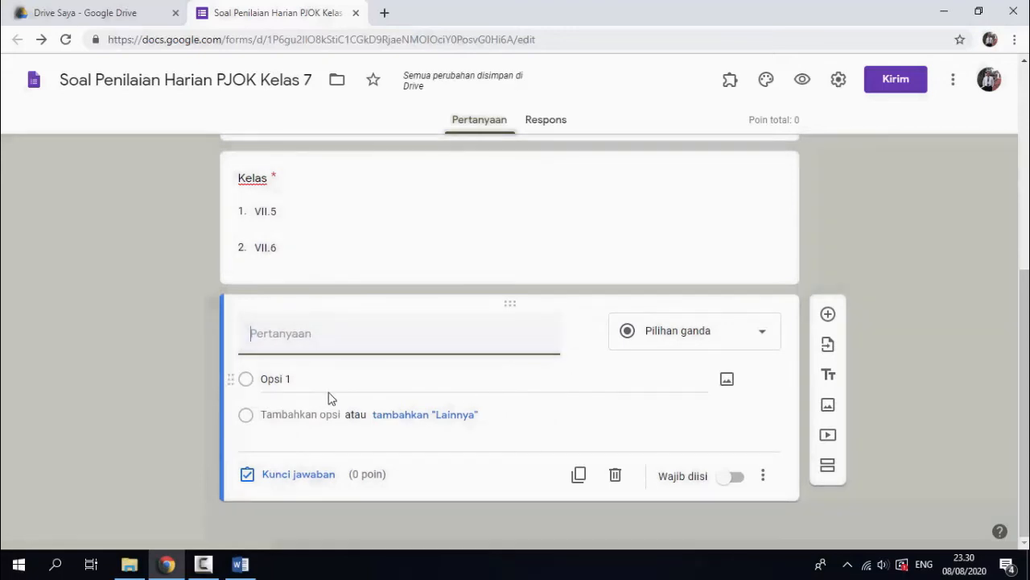
{"action": "left_click", "coordinate": [304, 383]}
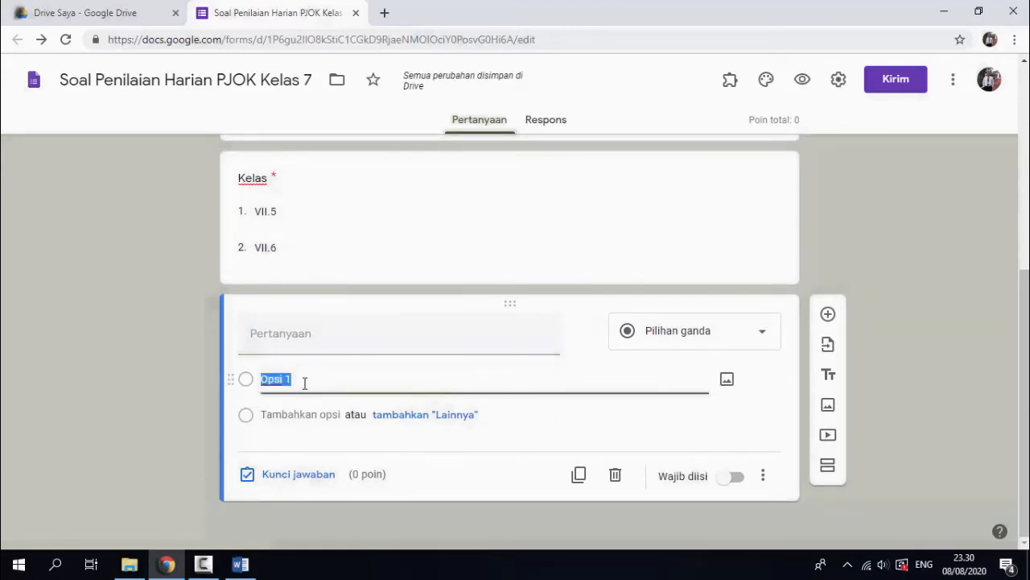
{"action": "type", "text": "A"}
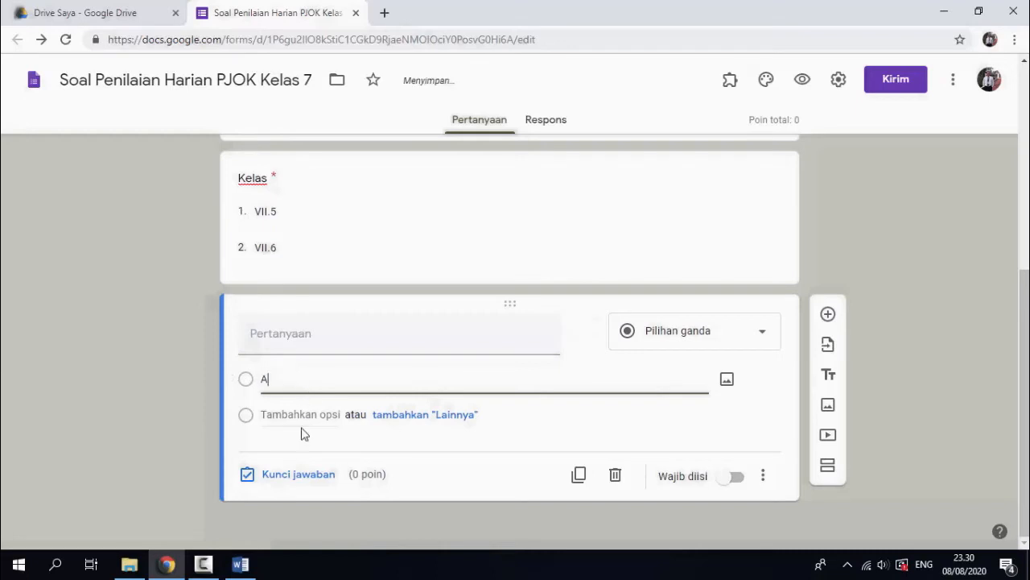
{"action": "left_click", "coordinate": [302, 417]}
{"action": "type", "text": "B"}
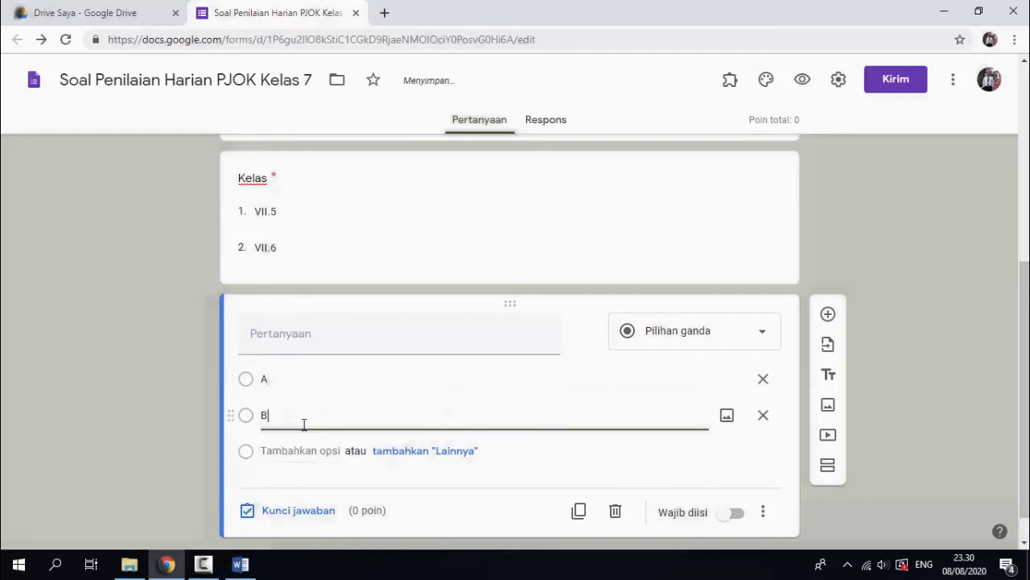
{"action": "left_click", "coordinate": [298, 450]}
{"action": "type", "text": "C"}
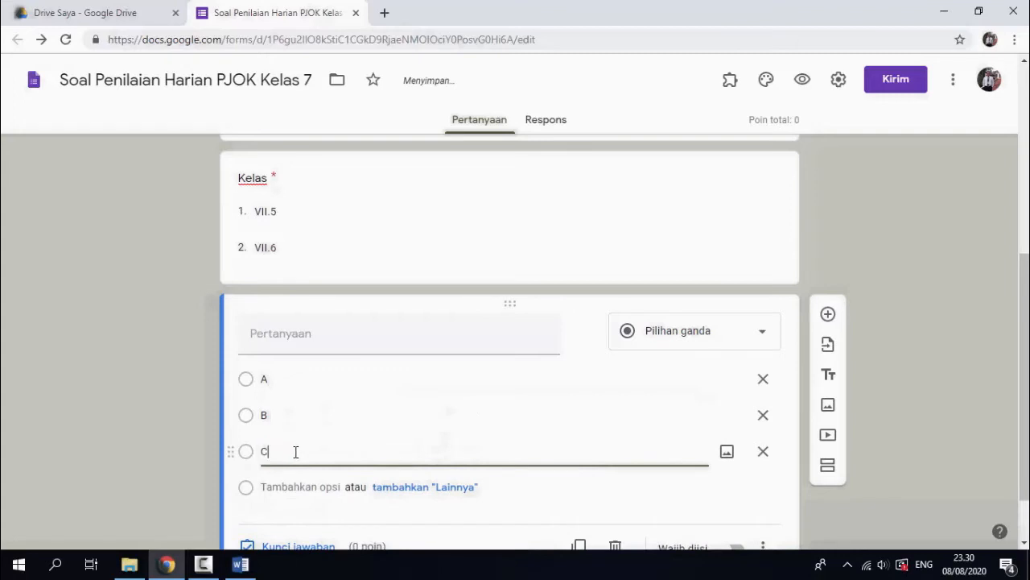
{"action": "left_click", "coordinate": [288, 487]}
{"action": "type", "text": "D"}
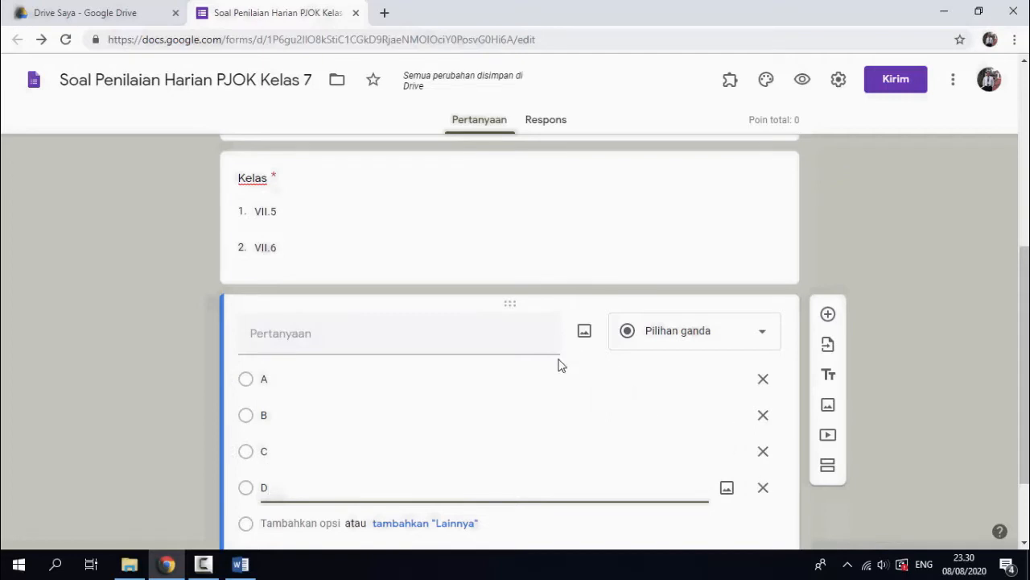
{"action": "scroll", "coordinate": [543, 409], "scroll_direction": "down", "scroll_amount": 2}
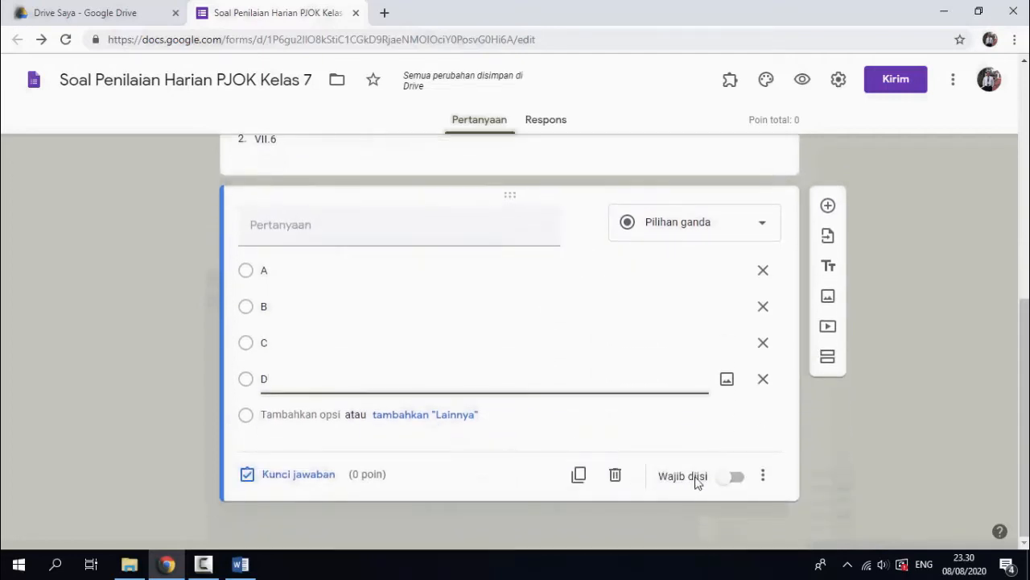
{"action": "left_click", "coordinate": [739, 481]}
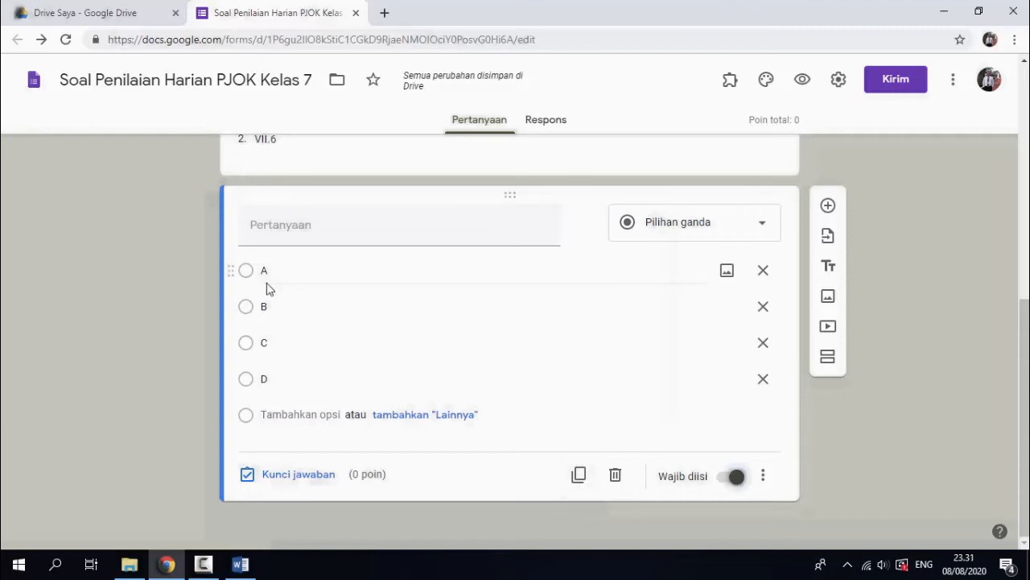
Duplicate the required A–D multiple-choice question four times.
{"action": "left_click", "coordinate": [579, 476]}
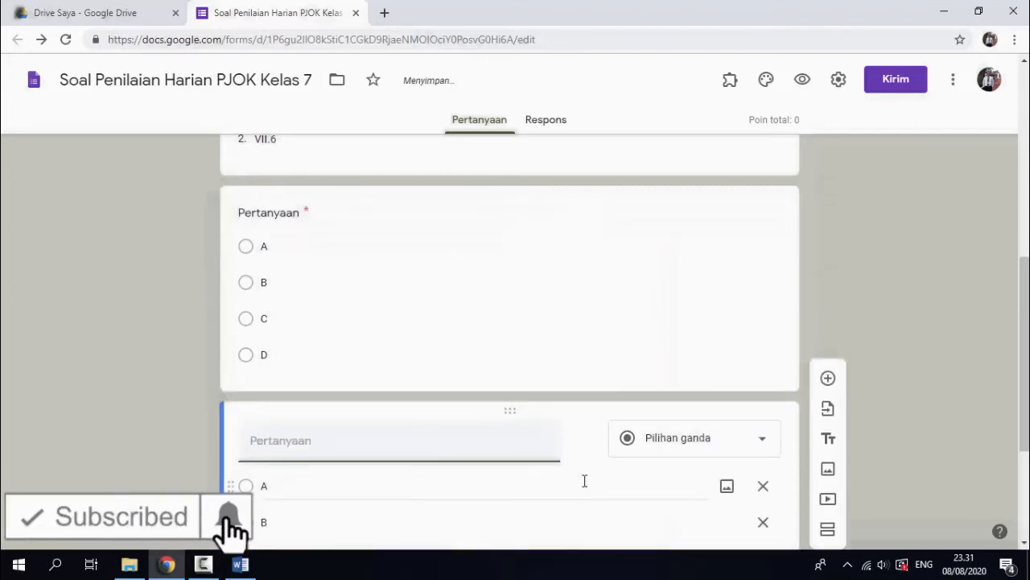
{"action": "left_click", "coordinate": [581, 476]}
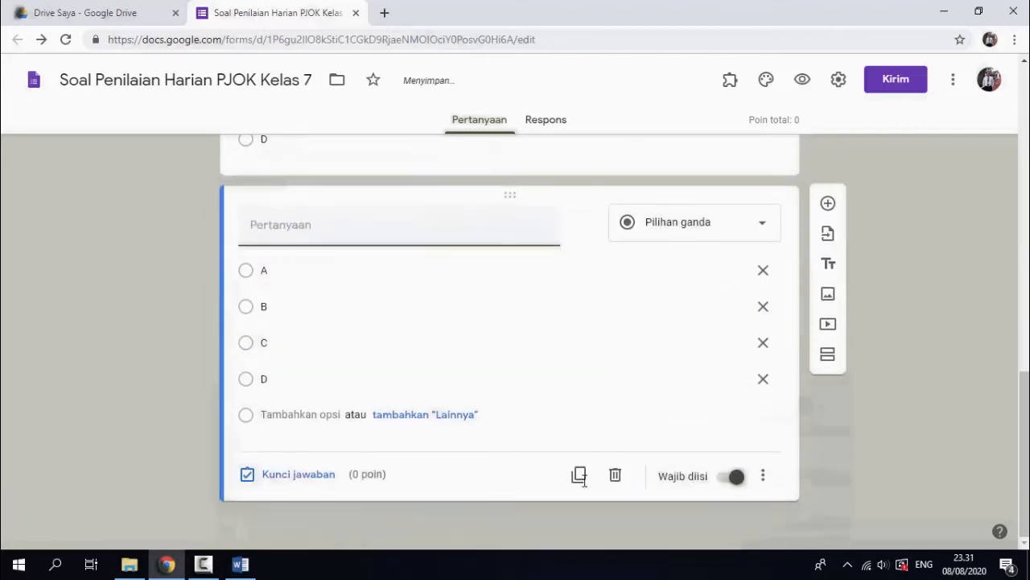
{"action": "left_click", "coordinate": [580, 476]}
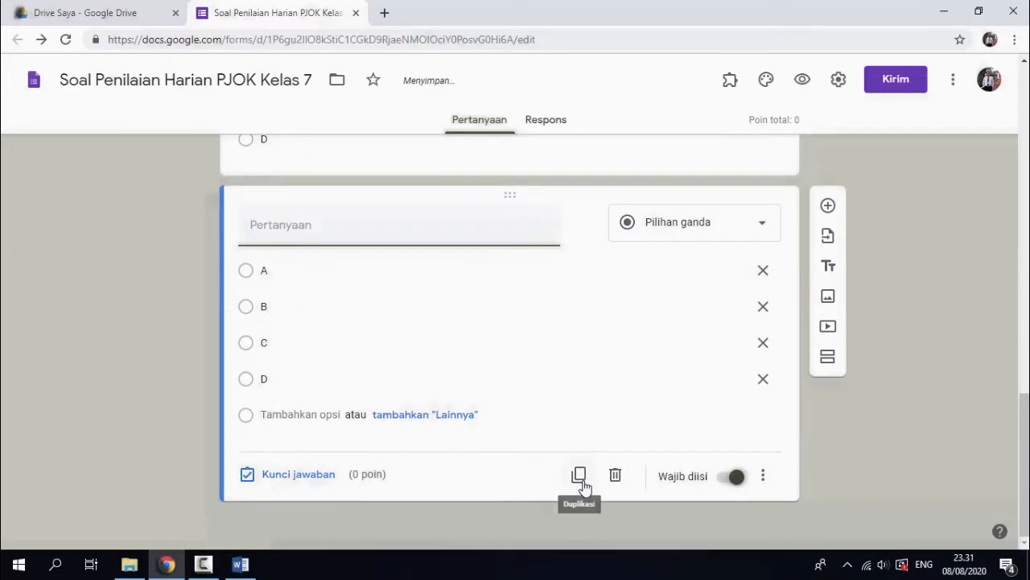
{"action": "left_click", "coordinate": [581, 483]}
{"action": "scroll", "coordinate": [584, 481], "scroll_direction": "up", "scroll_amount": 8}
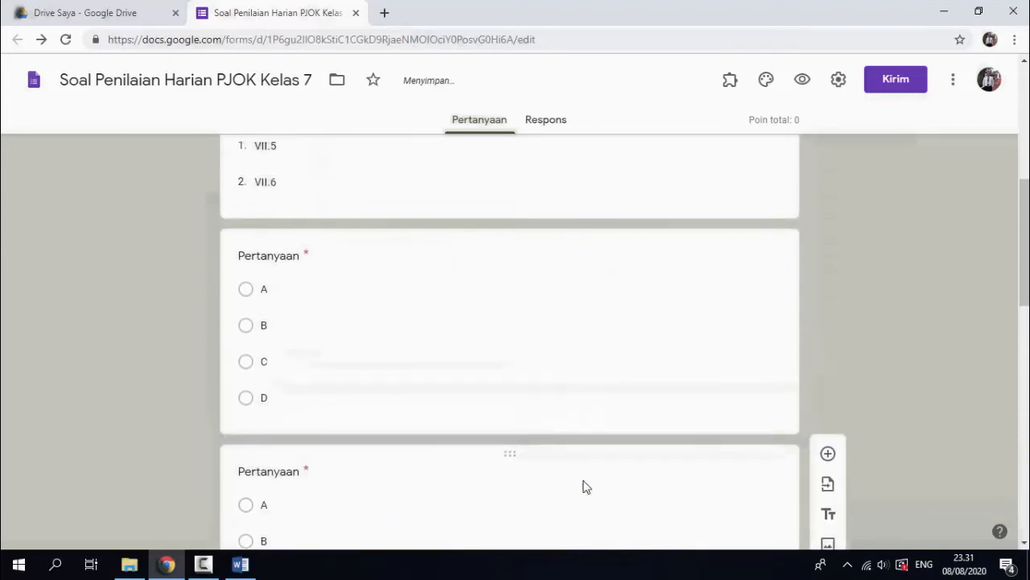
{"action": "scroll", "coordinate": [585, 480], "scroll_direction": "down", "scroll_amount": 4}
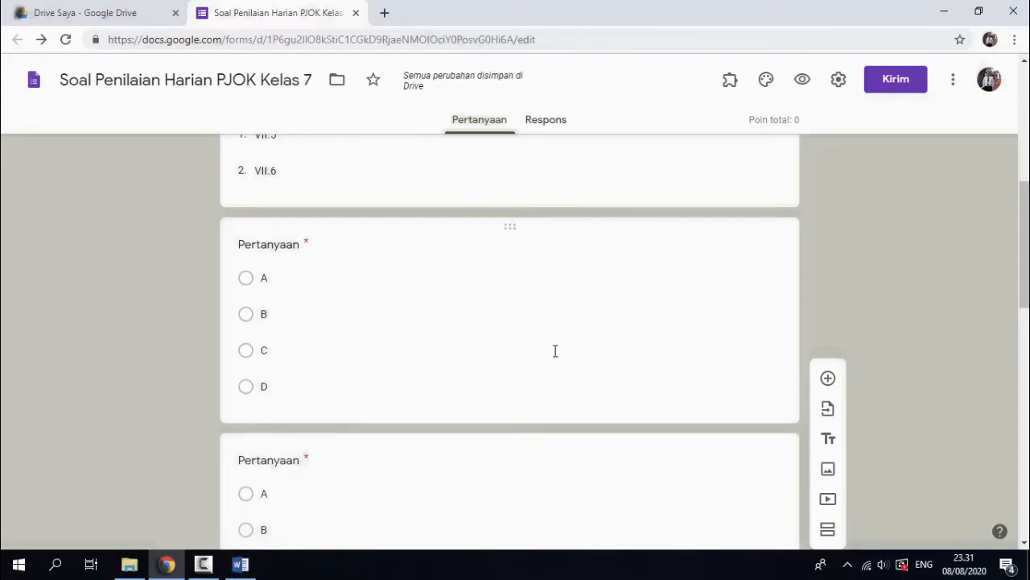
Switch to the Word document SOAL_PJOK_KELAS_7 and look through its multiple-choice questions at 120% zoom.
{"action": "left_click", "coordinate": [240, 564]}
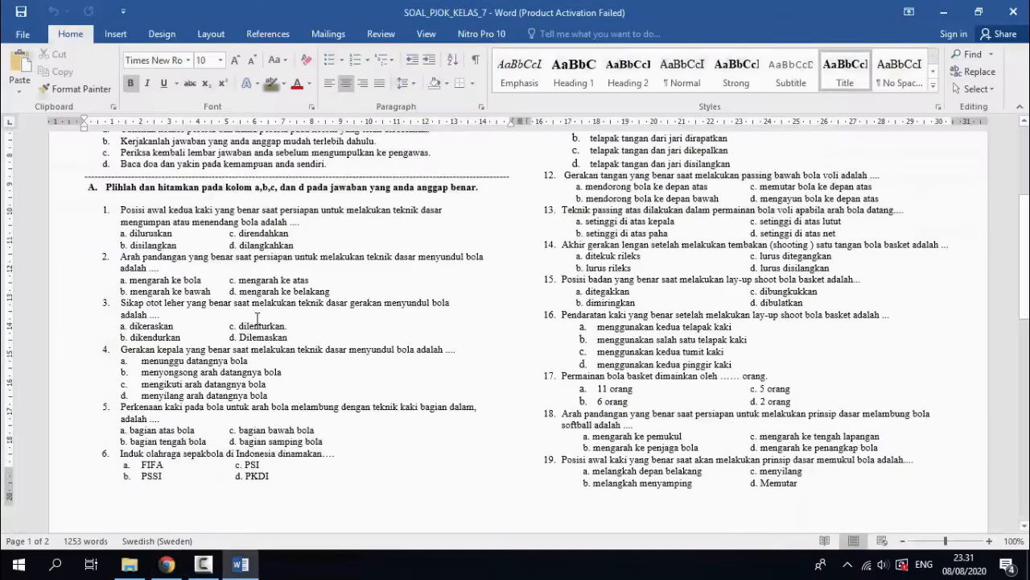
{"action": "scroll", "coordinate": [257, 319], "scroll_direction": "down", "scroll_amount": 3}
{"action": "scroll", "coordinate": [257, 320], "scroll_direction": "down", "scroll_amount": 7}
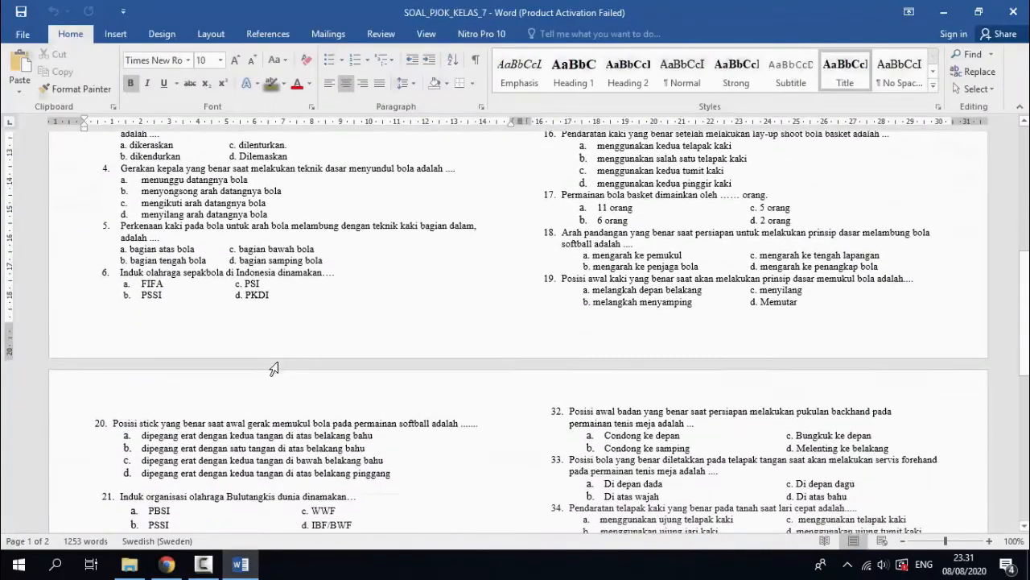
{"action": "scroll", "coordinate": [281, 364], "scroll_direction": "down", "scroll_amount": 7}
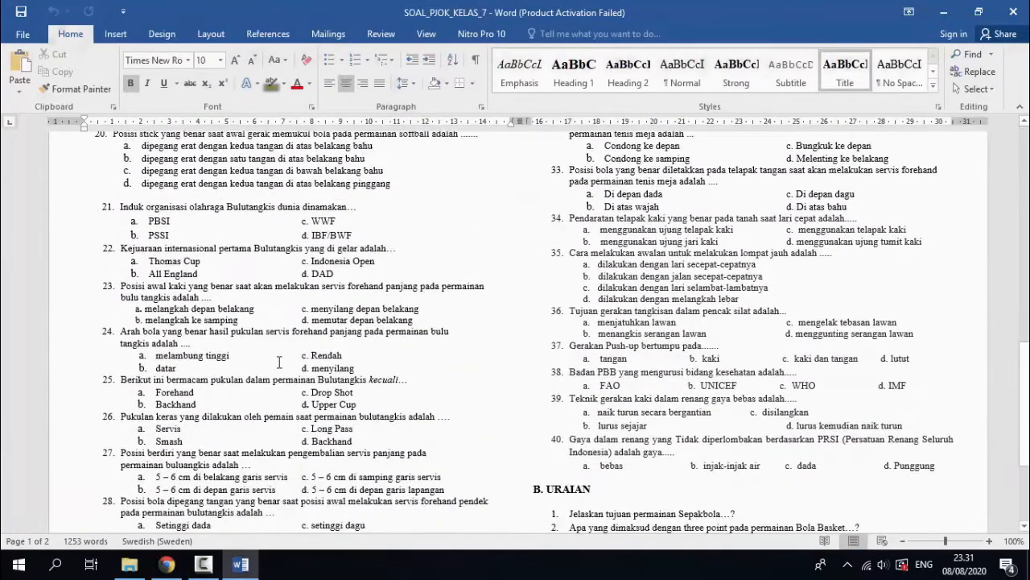
{"action": "scroll", "coordinate": [499, 388], "scroll_direction": "up", "scroll_amount": 9}
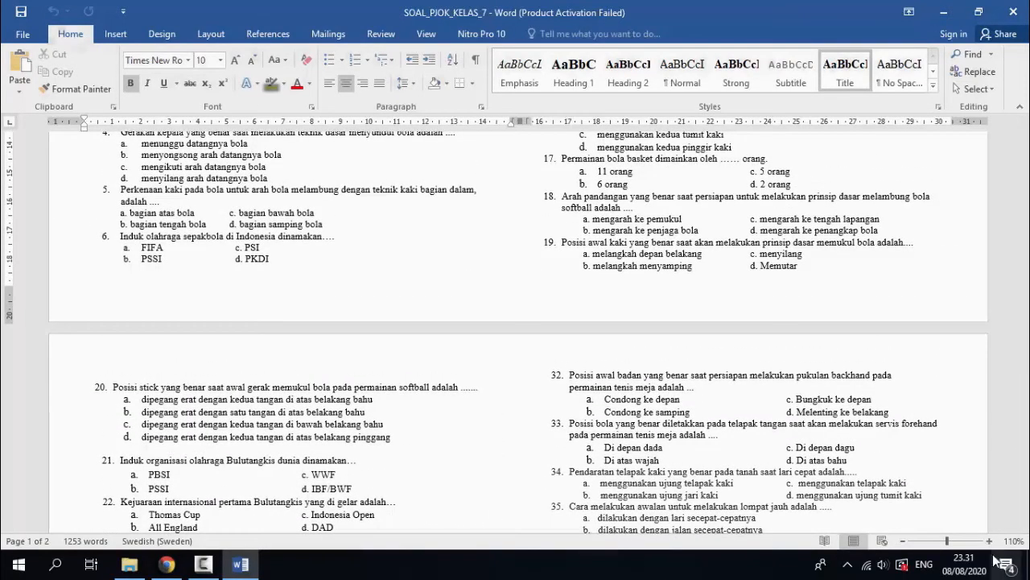
{"action": "left_click", "coordinate": [989, 541]}
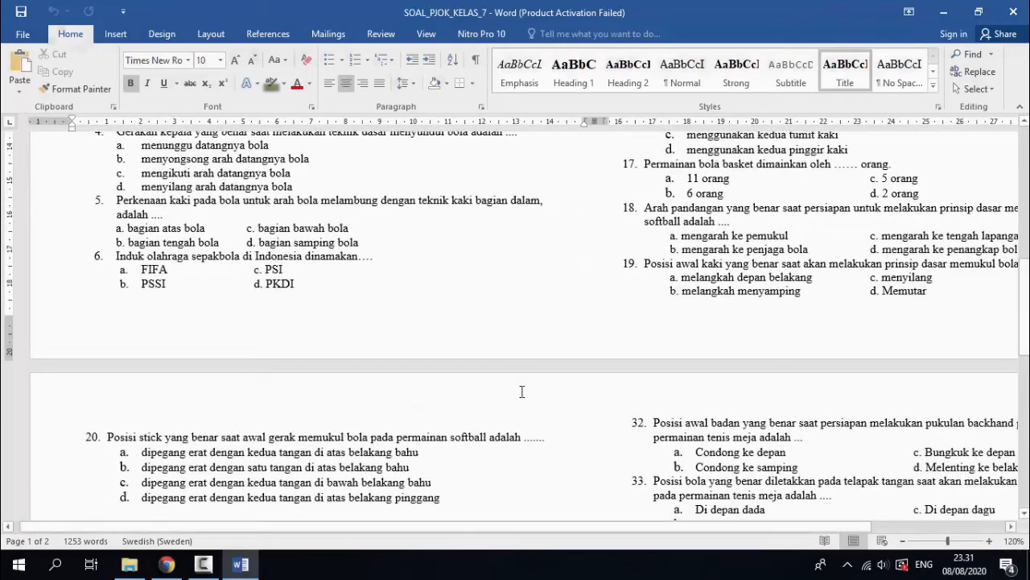
{"action": "scroll", "coordinate": [491, 380], "scroll_direction": "up", "scroll_amount": 6}
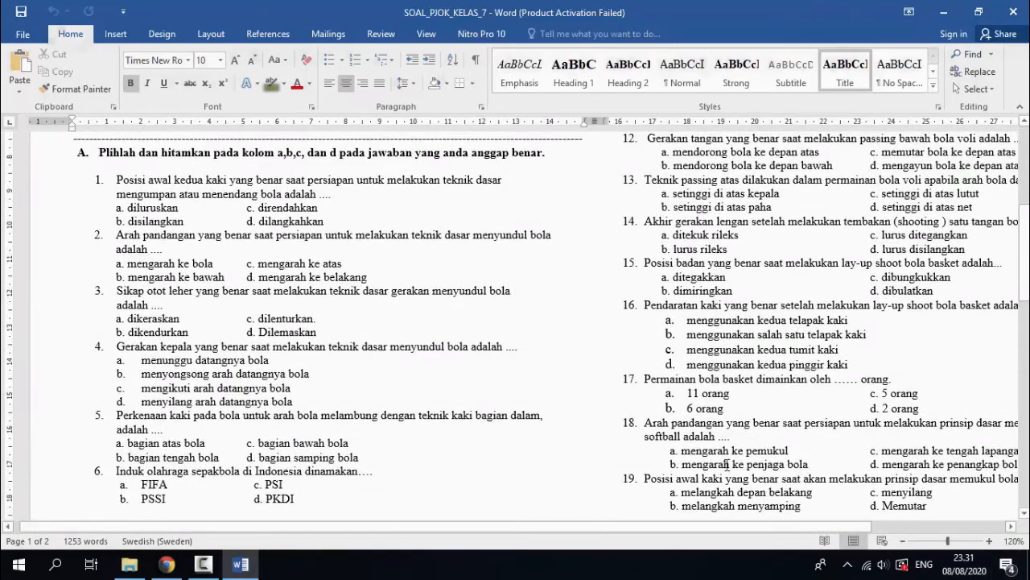
{"action": "scroll", "coordinate": [628, 217], "scroll_direction": "up", "scroll_amount": 4}
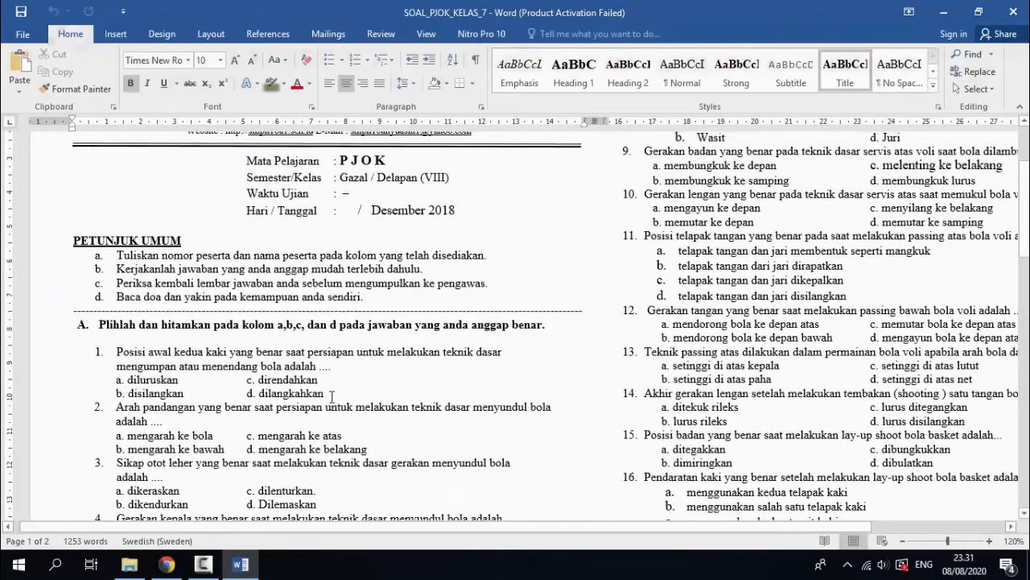
{"action": "scroll", "coordinate": [332, 394], "scroll_direction": "down", "scroll_amount": 1}
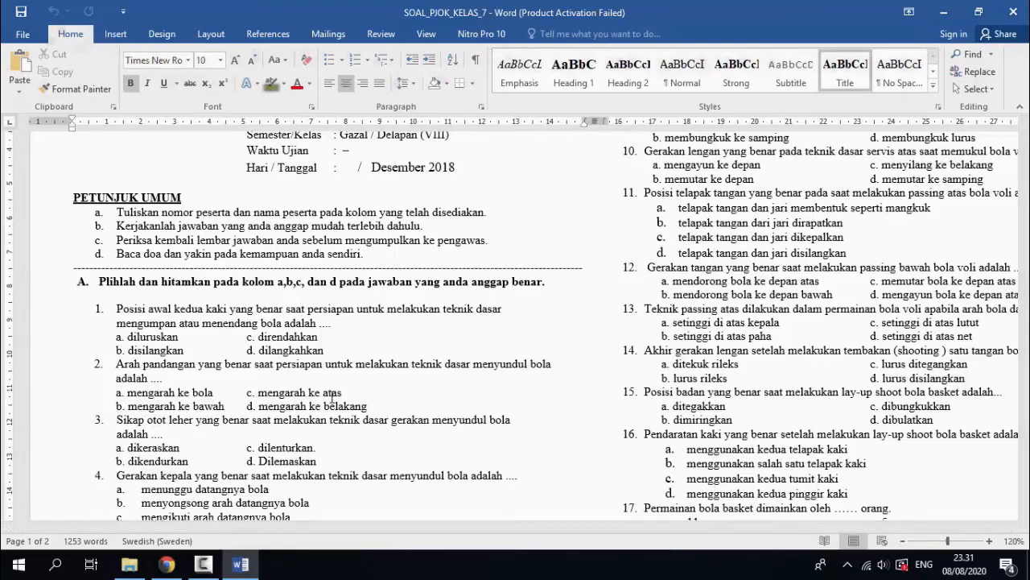
{"action": "scroll", "coordinate": [333, 397], "scroll_direction": "down", "scroll_amount": 2}
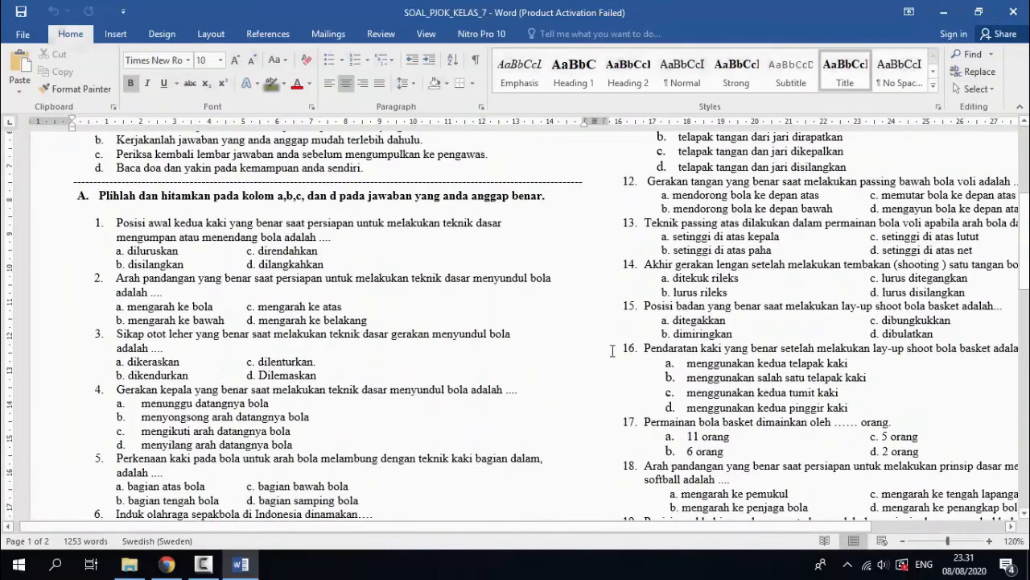
{"action": "left_click", "coordinate": [179, 567]}
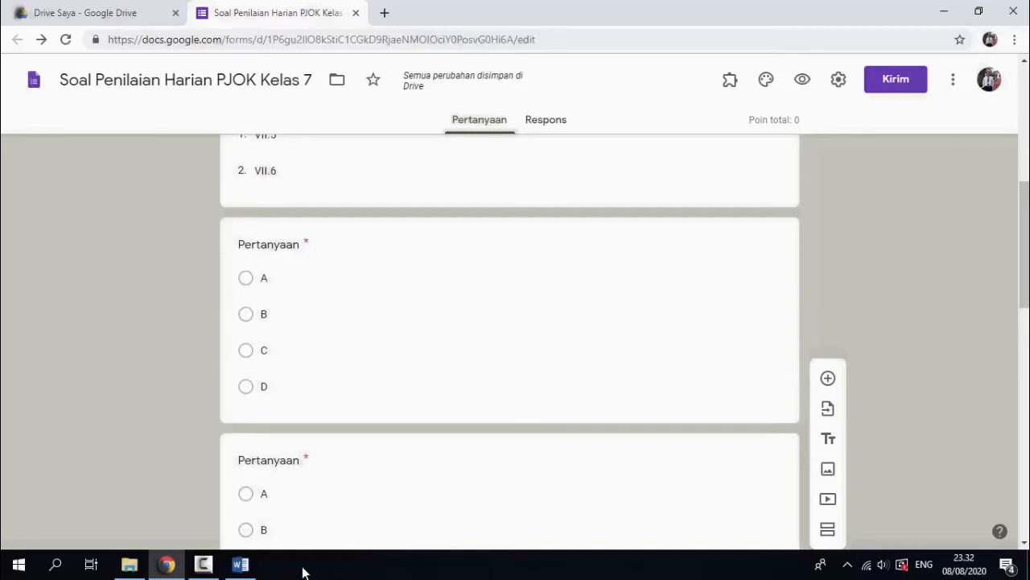
{"action": "left_click", "coordinate": [229, 569]}
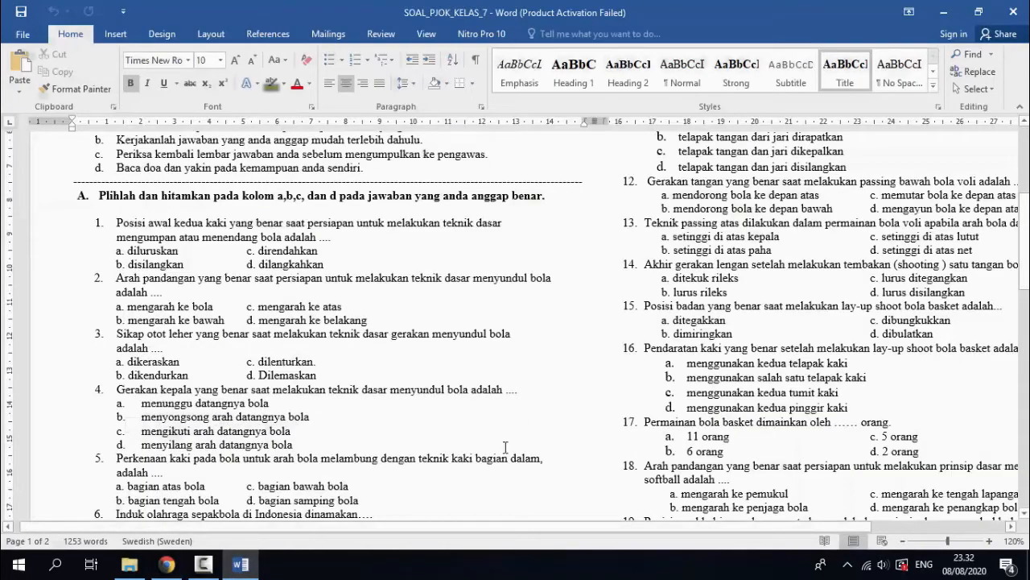
Capture a screenshot area around question 1 and its four answer options in the Word document.
{"action": "scroll", "coordinate": [524, 470], "scroll_direction": "down", "scroll_amount": 1}
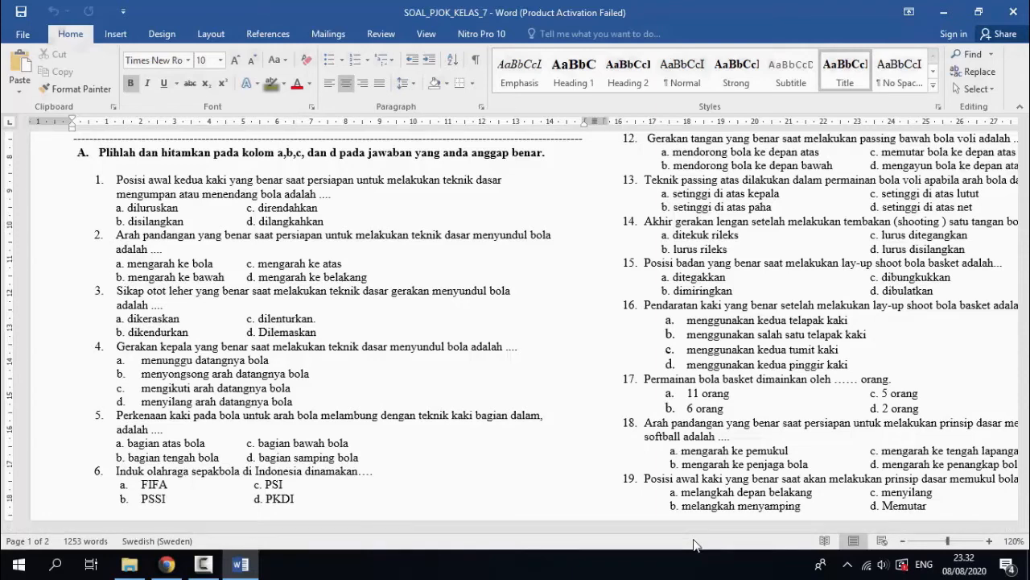
{"action": "key", "text": "Print"}
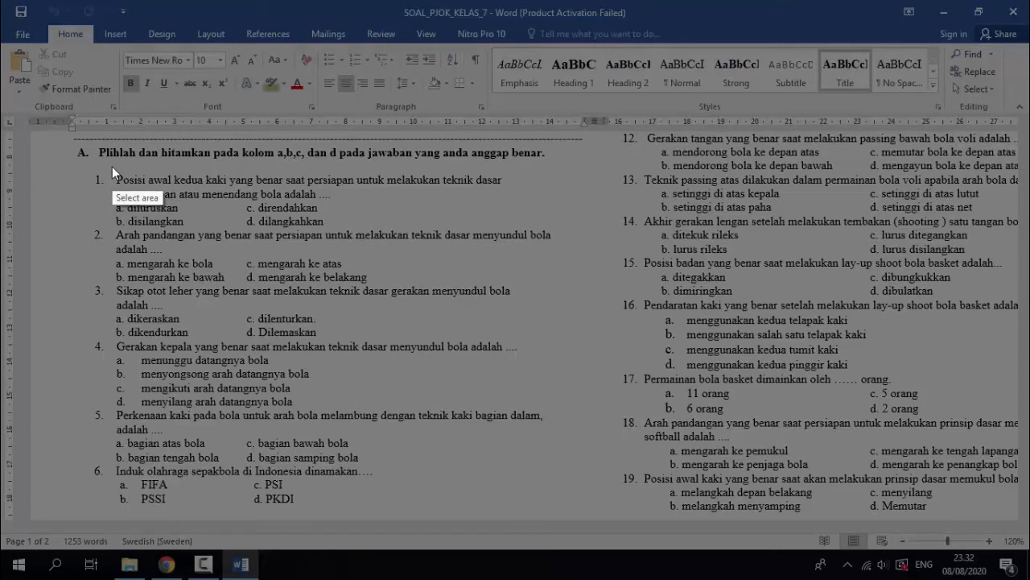
{"action": "left_click_drag", "start_coordinate": [112, 166], "coordinate": [510, 228]}
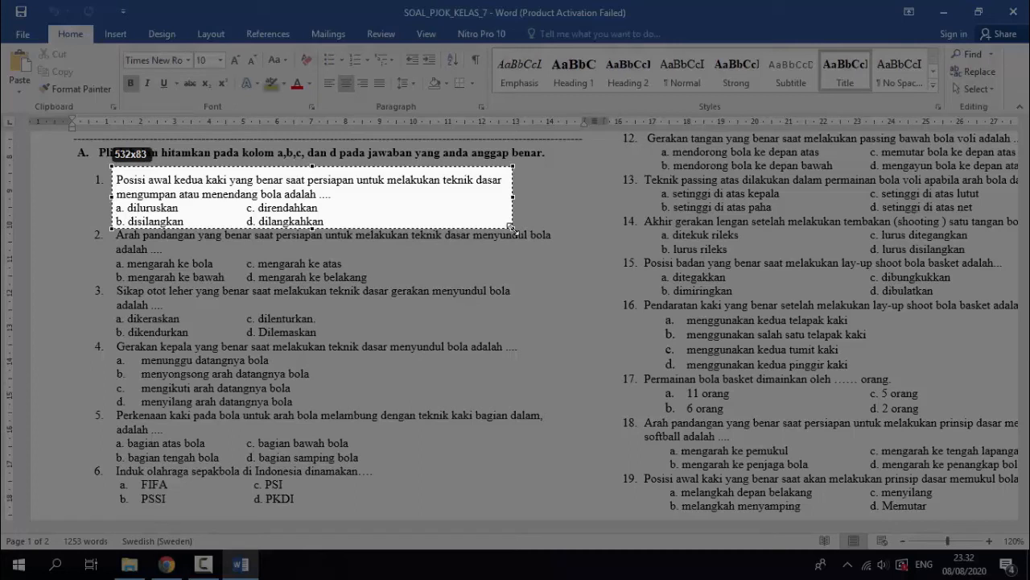
{"action": "left_click_drag", "start_coordinate": [510, 228], "coordinate": [511, 228]}
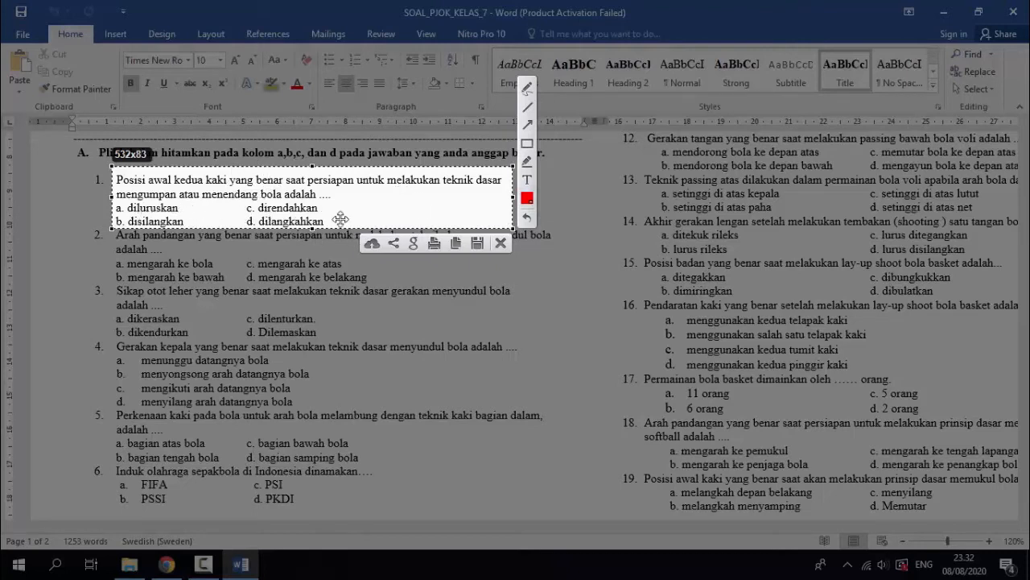
Start saving the question 1 capture and create a folder named PH_bab_1_kelas7 inside PJOK_ONLINE.
{"action": "left_click", "coordinate": [477, 243]}
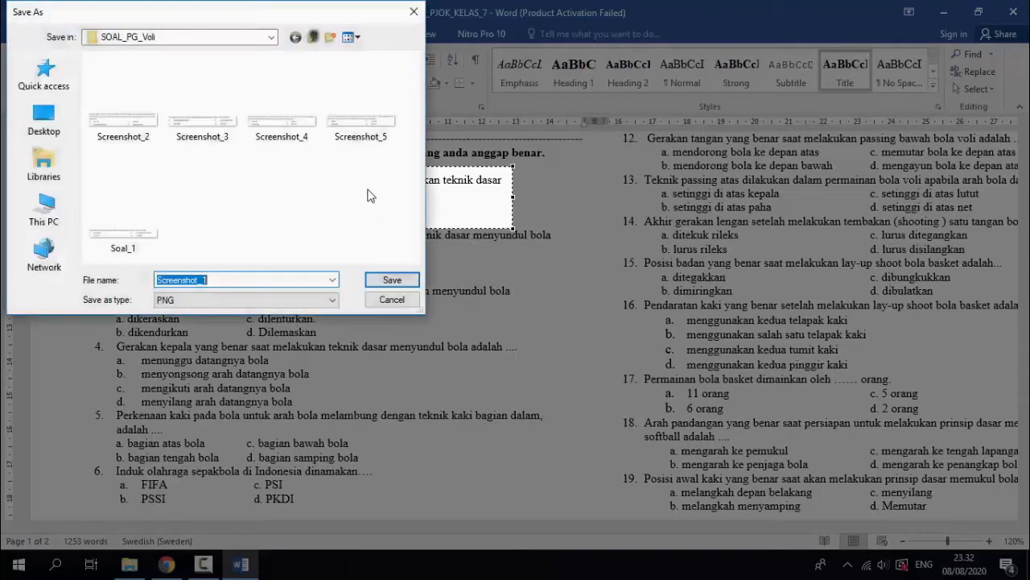
{"action": "left_click", "coordinate": [272, 38]}
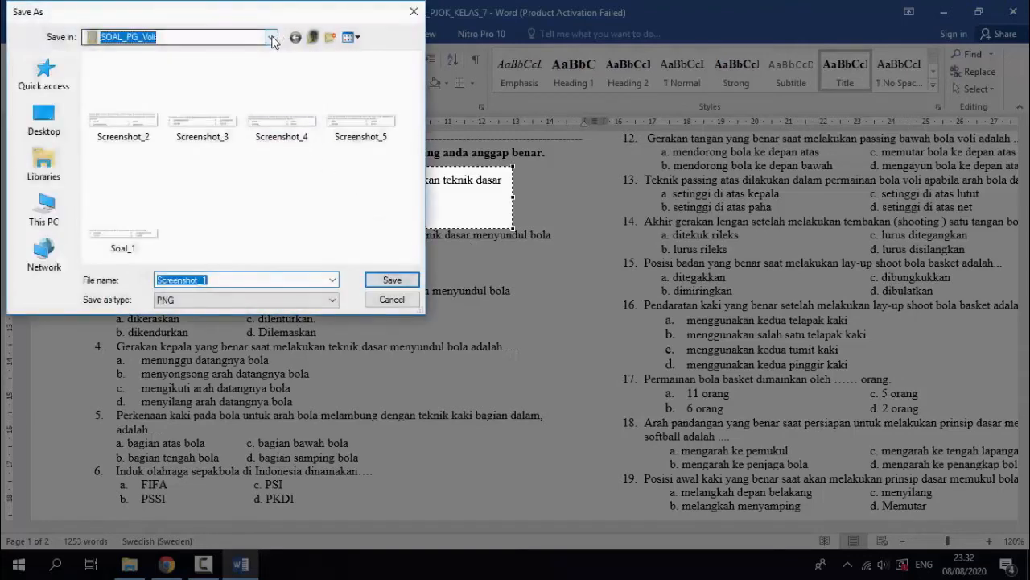
{"action": "left_click", "coordinate": [272, 38]}
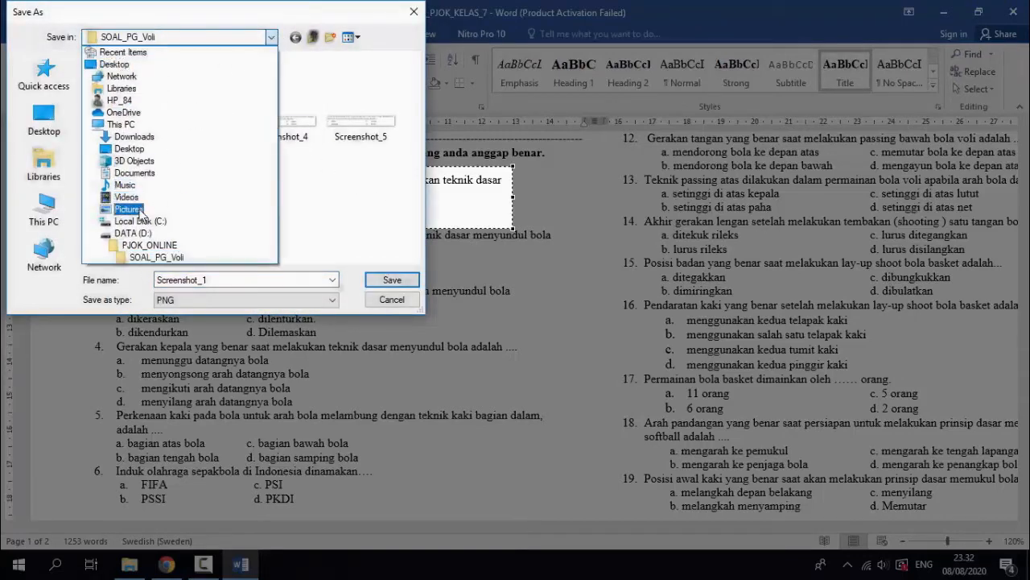
{"action": "left_click", "coordinate": [147, 246]}
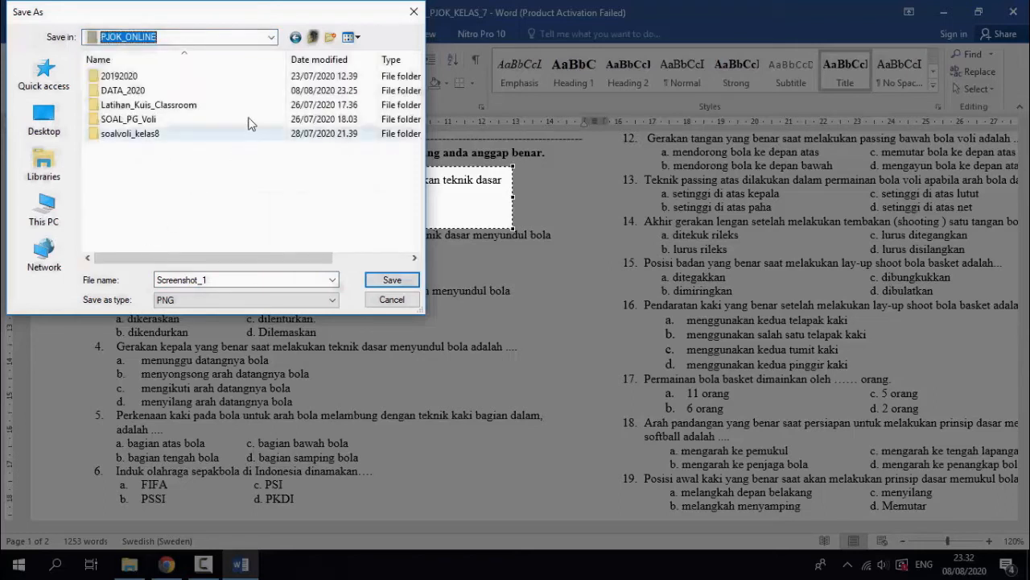
{"action": "left_click", "coordinate": [329, 38]}
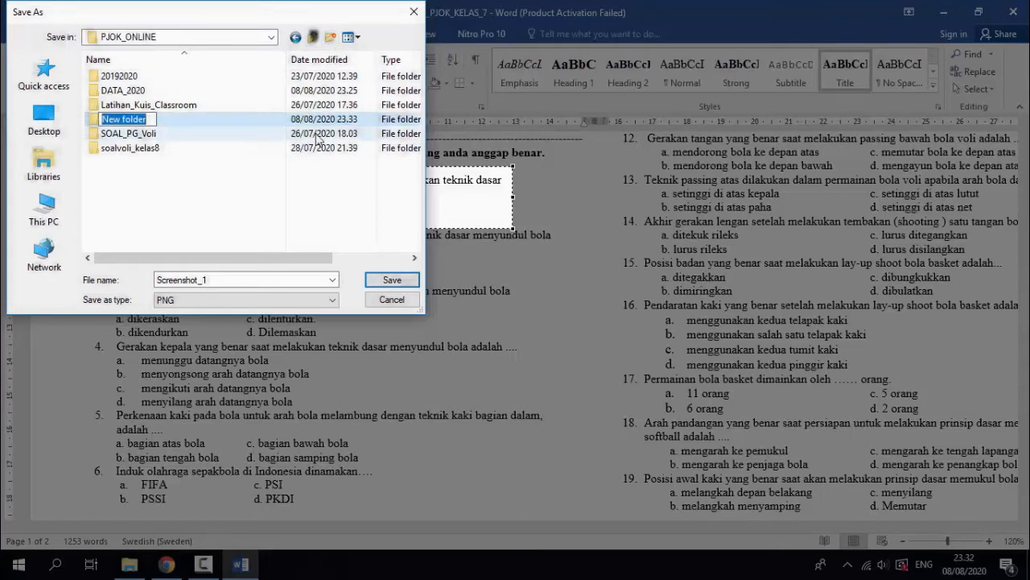
{"action": "type", "text": "PH"}
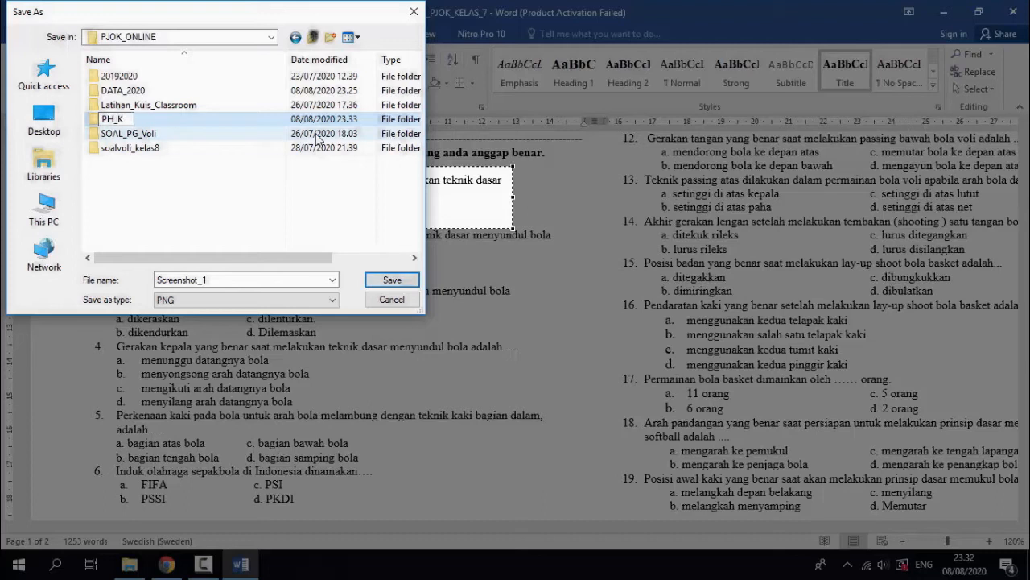
{"action": "type", "text": "_bab_1_kelas7"}
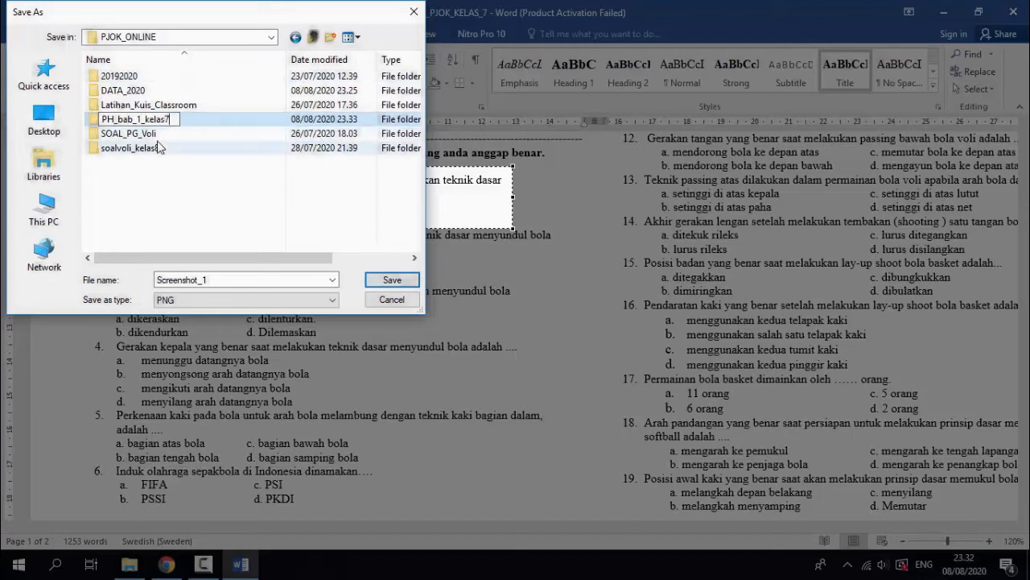
{"action": "key", "text": "Return"}
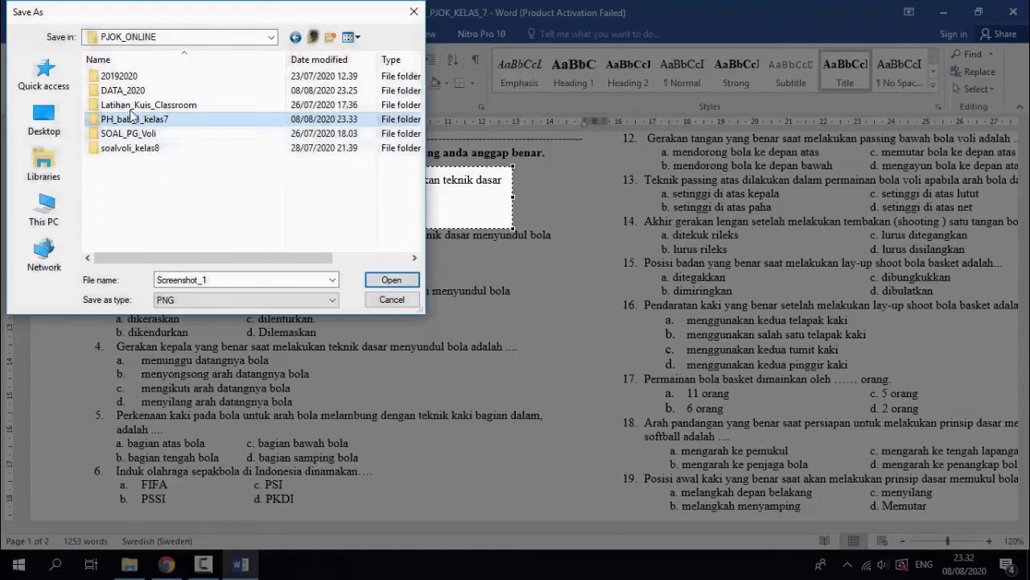
Save the question 1 capture as the PNG Screenshot_1 in the PH_bab_1_kelas7 folder.
{"action": "double_click", "coordinate": [135, 121]}
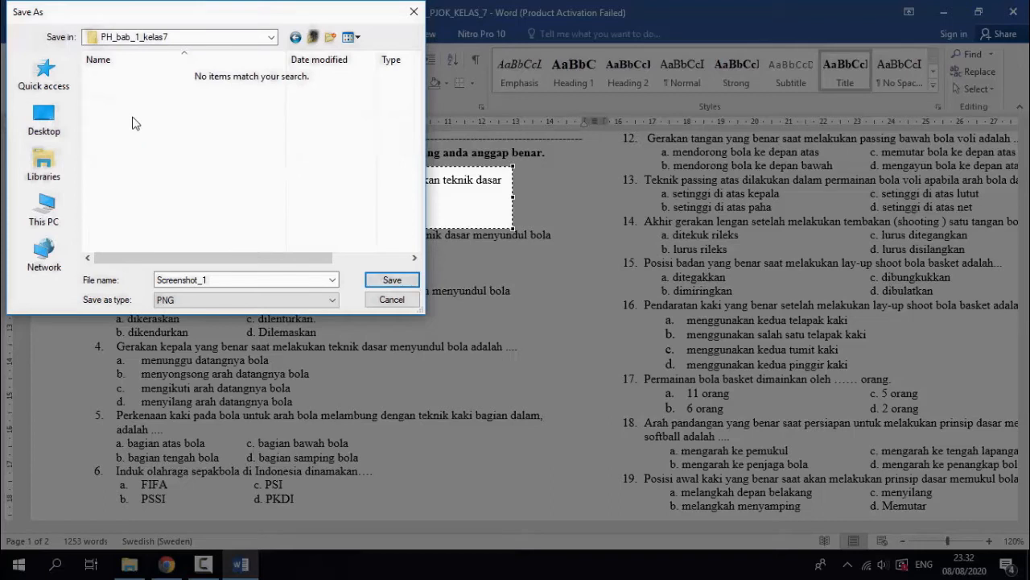
{"action": "left_click", "coordinate": [212, 282]}
{"action": "left_click", "coordinate": [392, 281]}
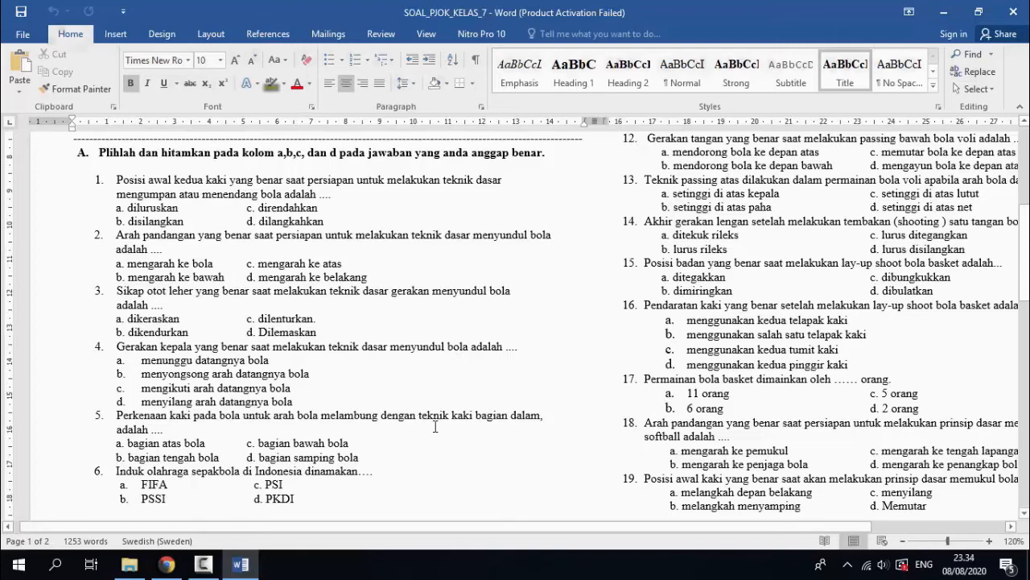
Capture question 3 with its four answer options and save it as the PNG Screenshot_2 in PH_bab_1_kelas7.
{"action": "key", "text": "Print"}
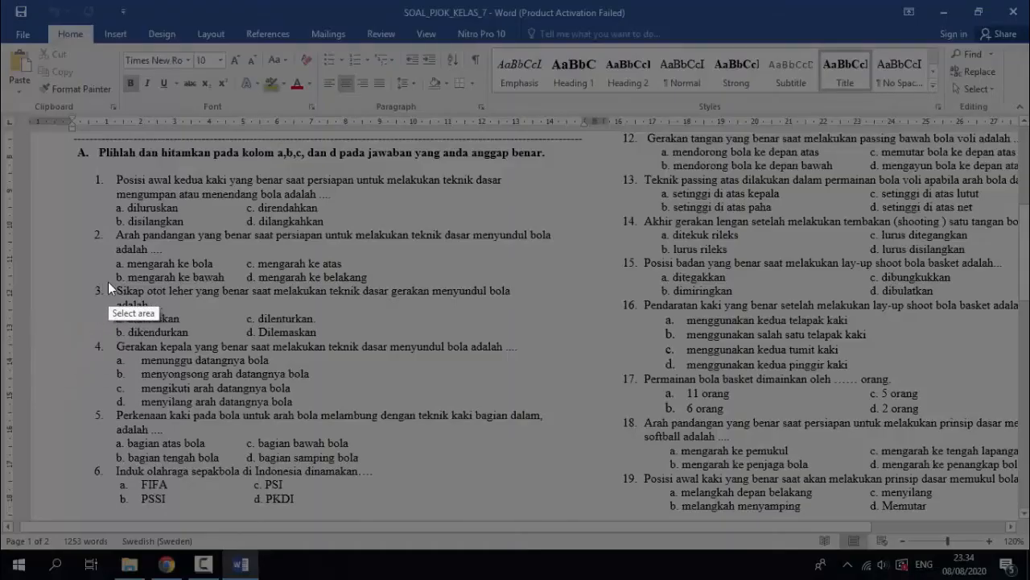
{"action": "left_click_drag", "start_coordinate": [114, 285], "coordinate": [526, 343]}
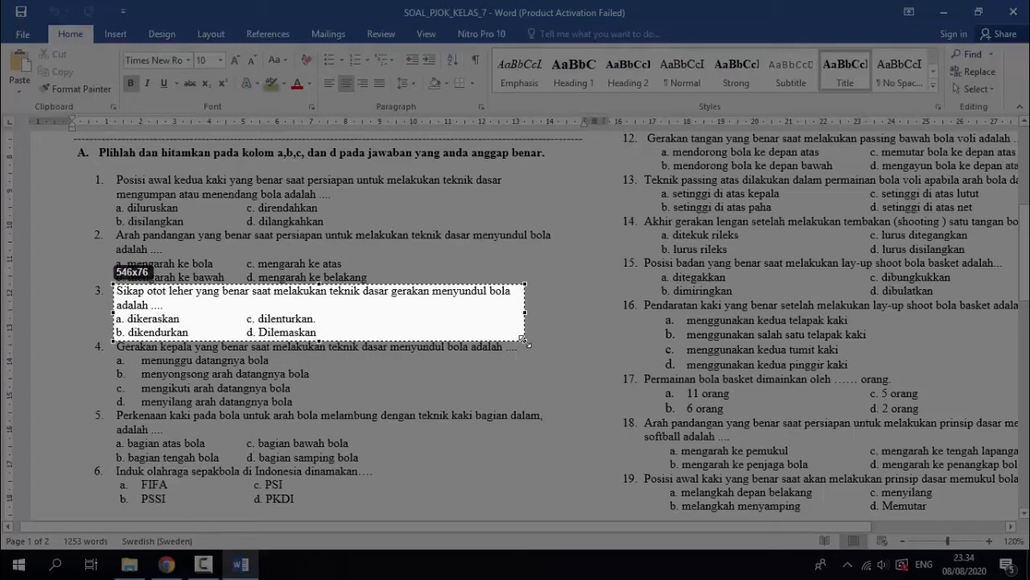
{"action": "left_click_drag", "start_coordinate": [524, 342], "coordinate": [524, 341]}
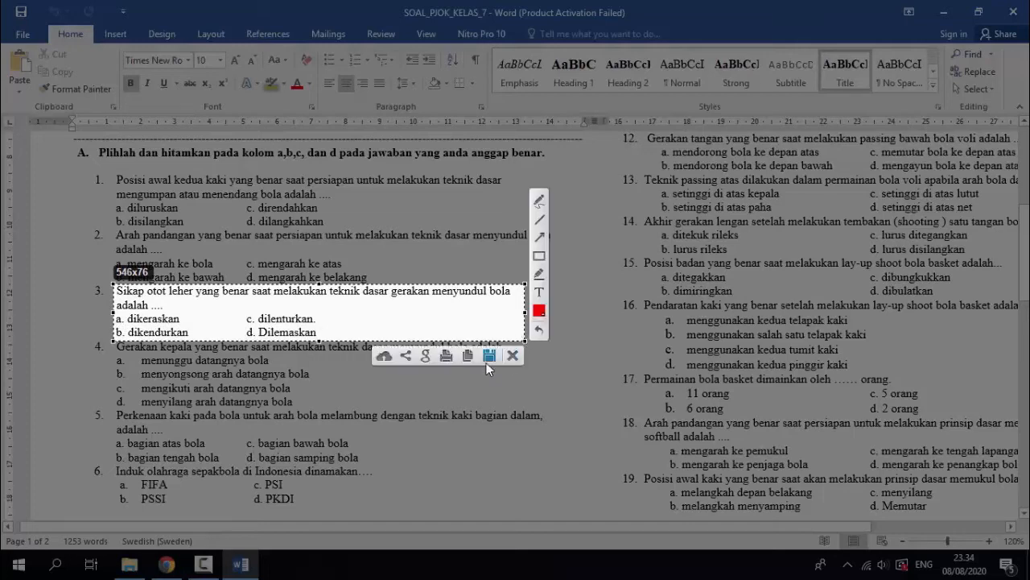
{"action": "left_click", "coordinate": [486, 362]}
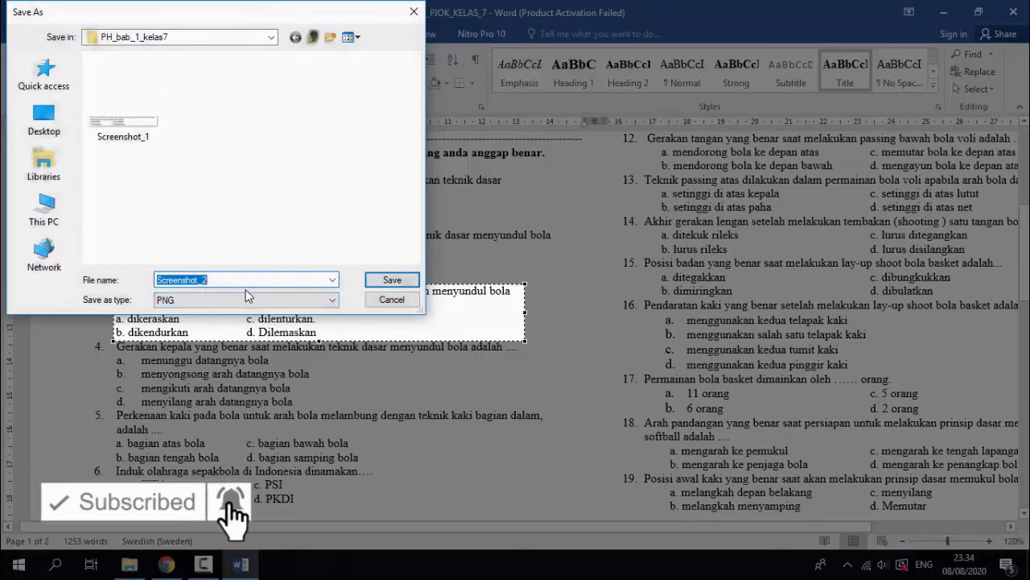
{"action": "left_click", "coordinate": [392, 281]}
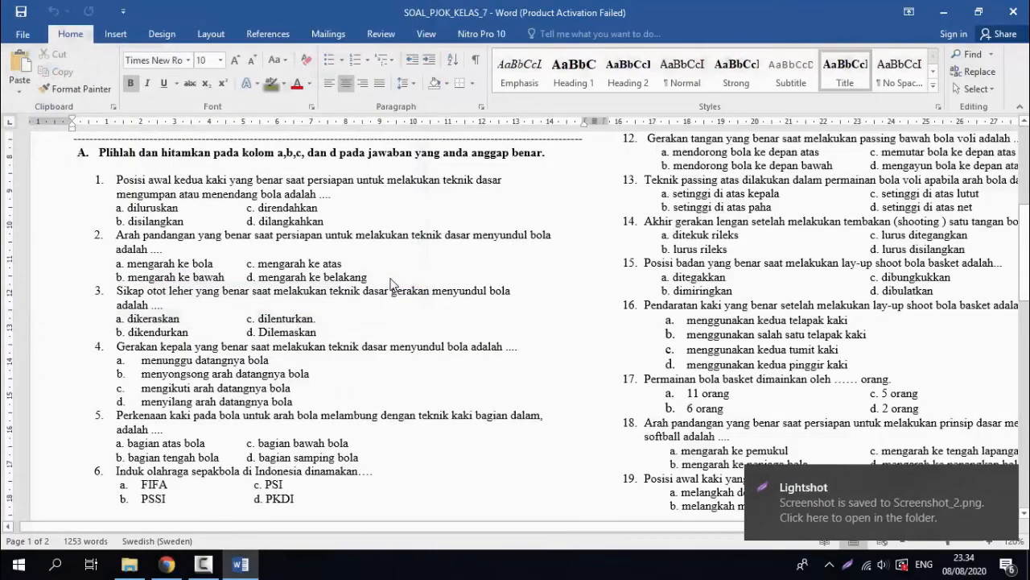
Capture question 5 with its four answer options and save it as the PNG Screenshot_3 in PH_bab_1_kelas7.
{"action": "scroll", "coordinate": [368, 327], "scroll_direction": "down", "scroll_amount": 3}
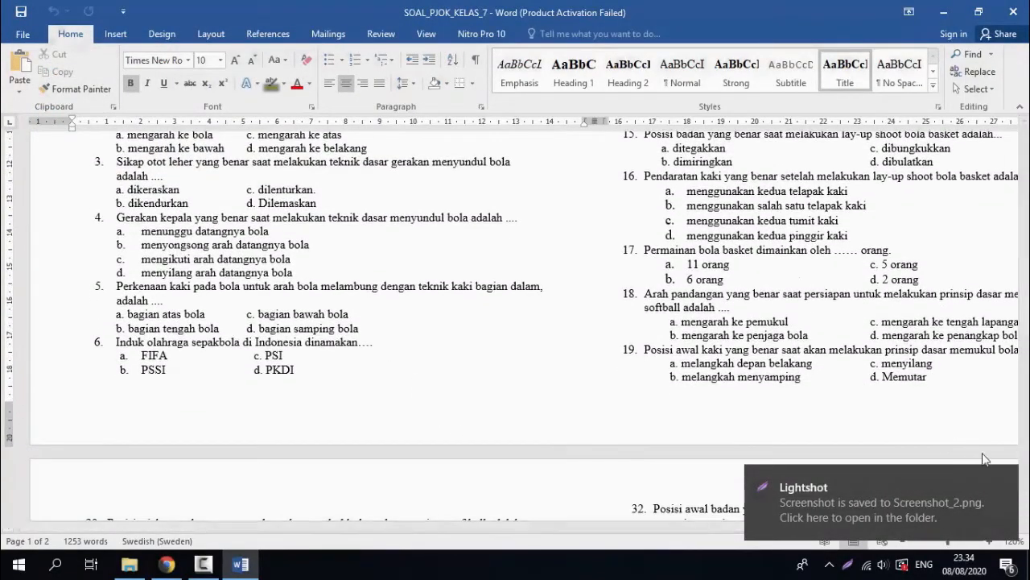
{"action": "left_click", "coordinate": [1006, 479]}
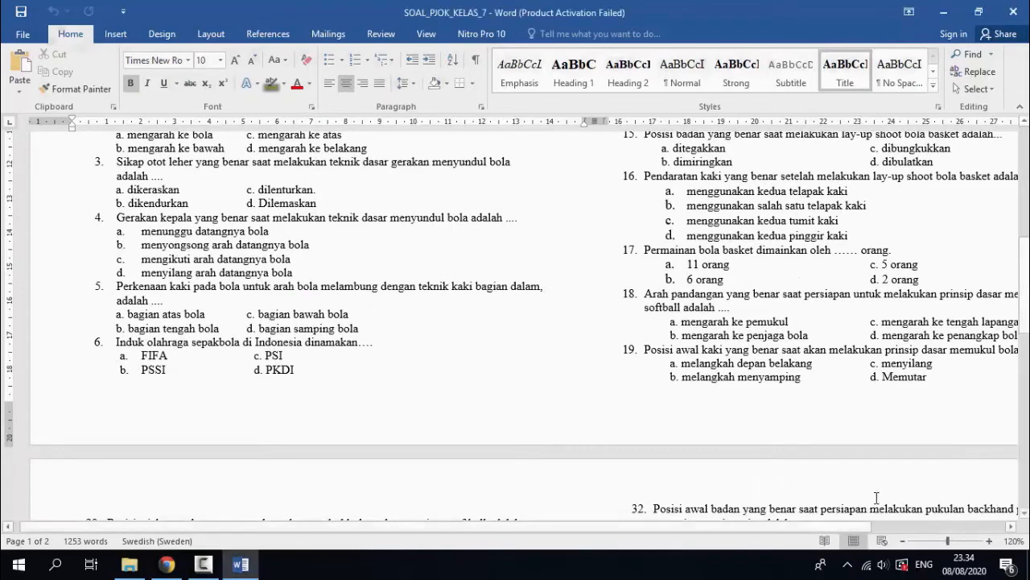
{"action": "key", "text": "Print"}
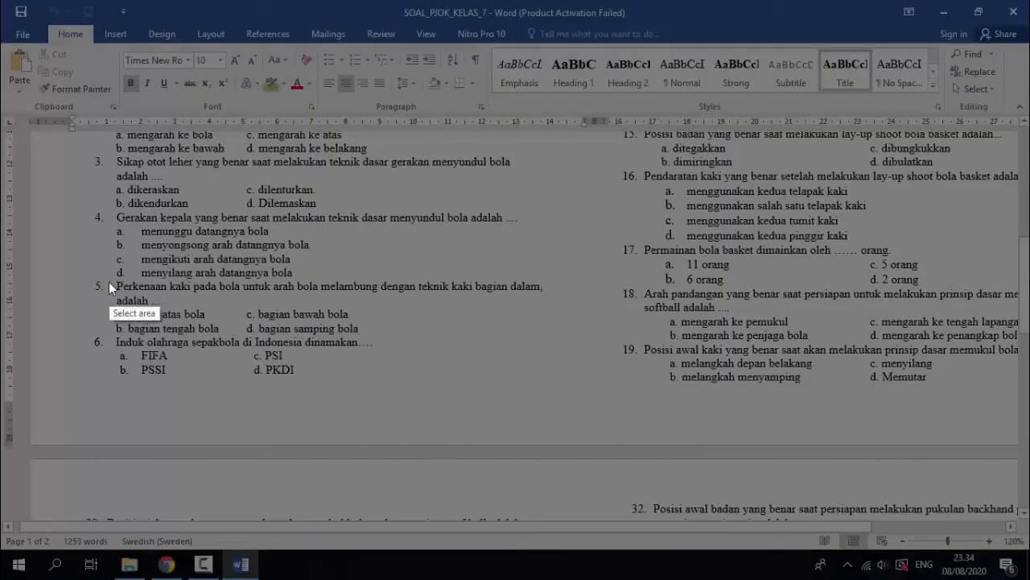
{"action": "mouse_move", "coordinate": [111, 279]}
{"action": "left_mouse_down"}
{"action": "mouse_move", "coordinate": [371, 364]}
{"action": "mouse_move", "coordinate": [550, 343]}
{"action": "mouse_move", "coordinate": [549, 335]}
{"action": "left_mouse_up"}
{"action": "left_click", "coordinate": [513, 350]}
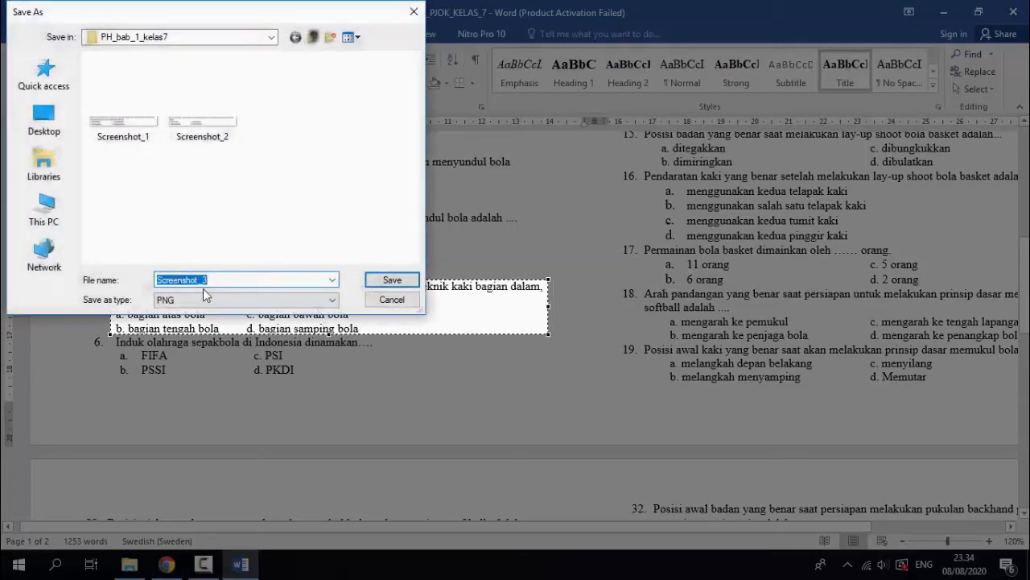
{"action": "left_click", "coordinate": [391, 281]}
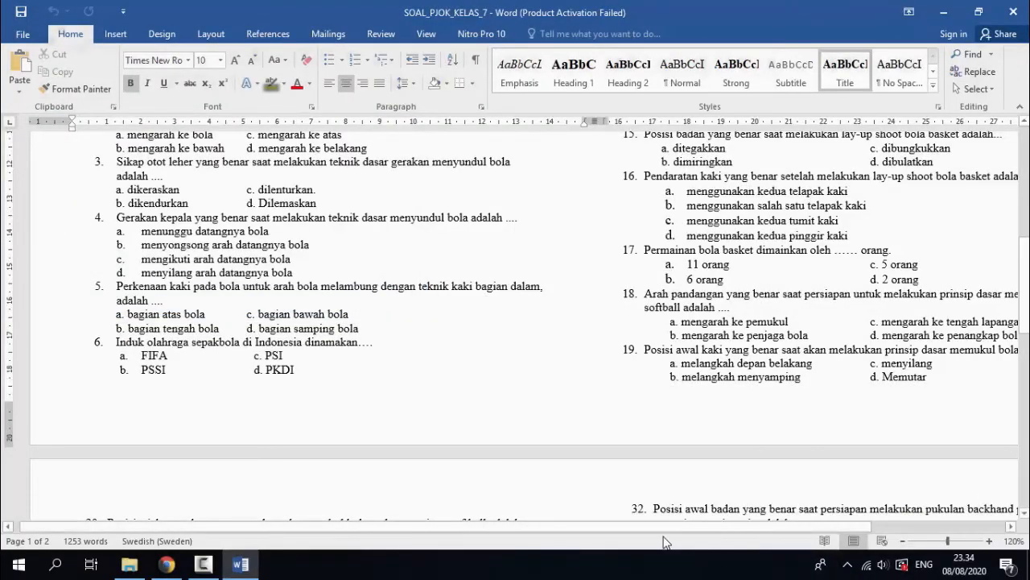
Capture question 17 with its four answer options, cropped tightly, and save it as the PNG Screenshot_4 in PH_bab_1_kelas7.
{"action": "left_click_drag", "start_coordinate": [664, 526], "coordinate": [785, 526]}
{"action": "scroll", "coordinate": [931, 470], "scroll_direction": "up", "scroll_amount": 2}
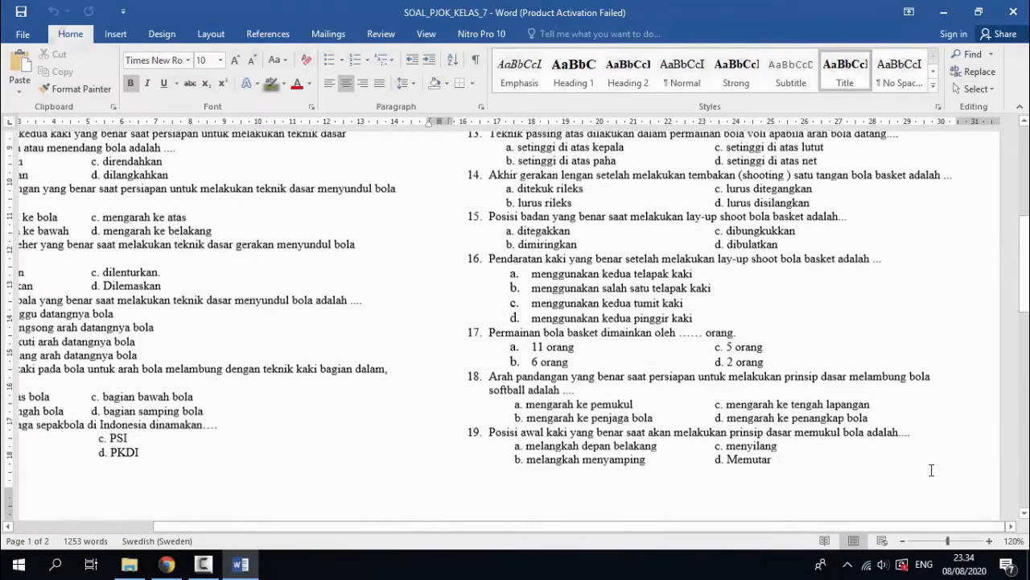
{"action": "scroll", "coordinate": [931, 470], "scroll_direction": "up", "scroll_amount": 2}
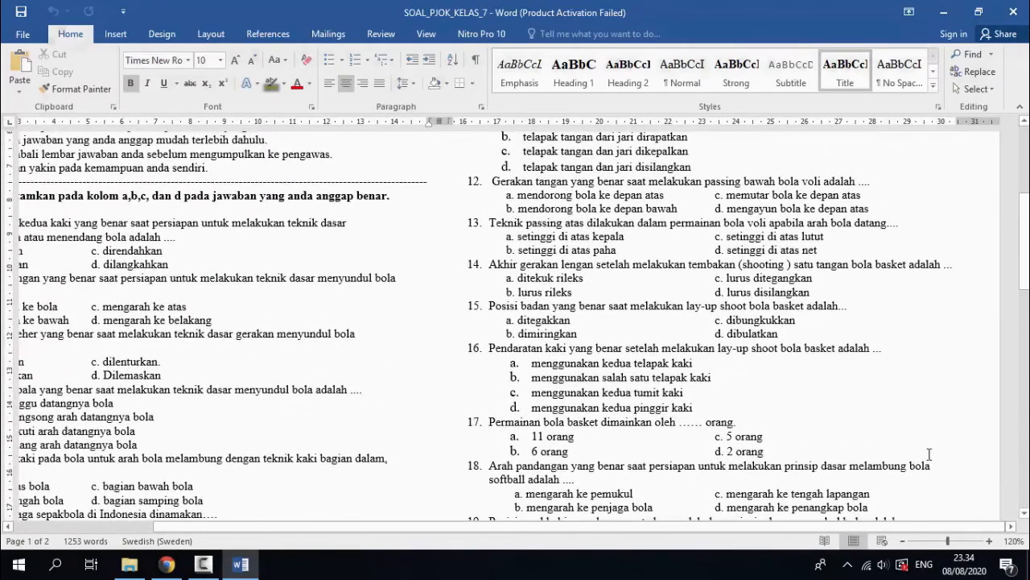
{"action": "scroll", "coordinate": [906, 409], "scroll_direction": "down", "scroll_amount": 1}
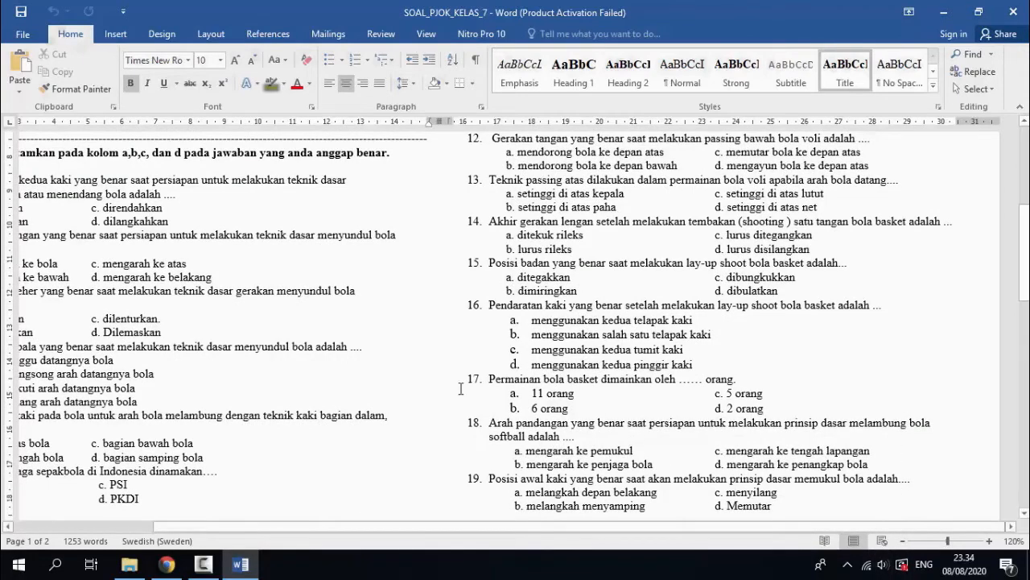
{"action": "key", "text": "Print"}
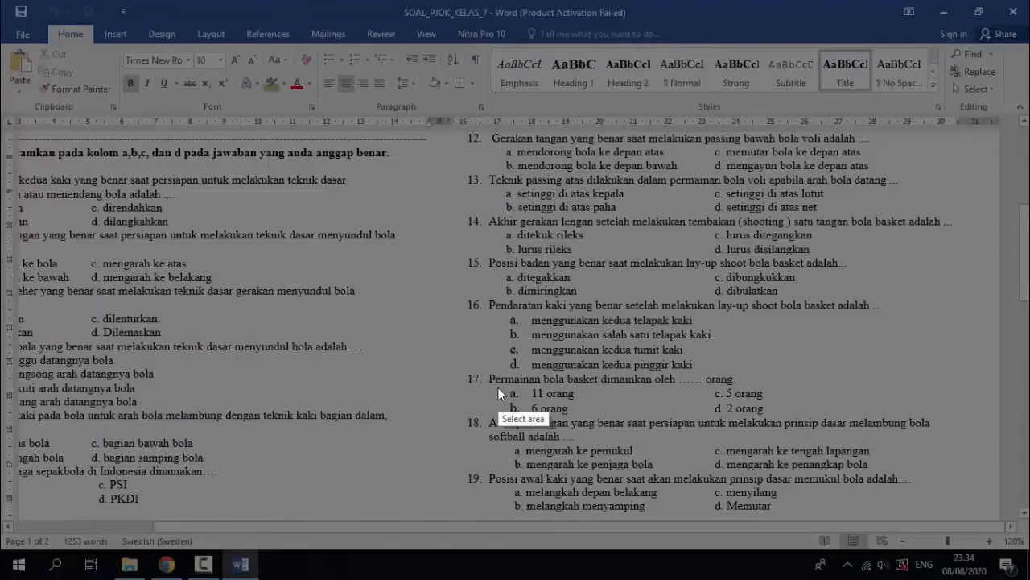
{"action": "mouse_move", "coordinate": [484, 366]}
{"action": "left_mouse_down"}
{"action": "mouse_move", "coordinate": [554, 408]}
{"action": "mouse_move", "coordinate": [781, 415]}
{"action": "left_mouse_up"}
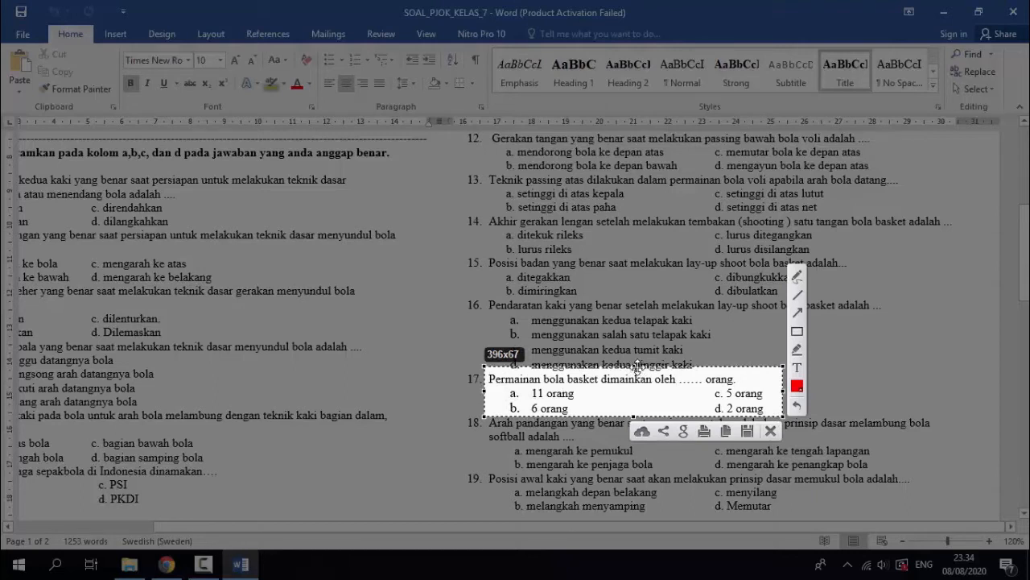
{"action": "left_click_drag", "start_coordinate": [635, 367], "coordinate": [635, 370]}
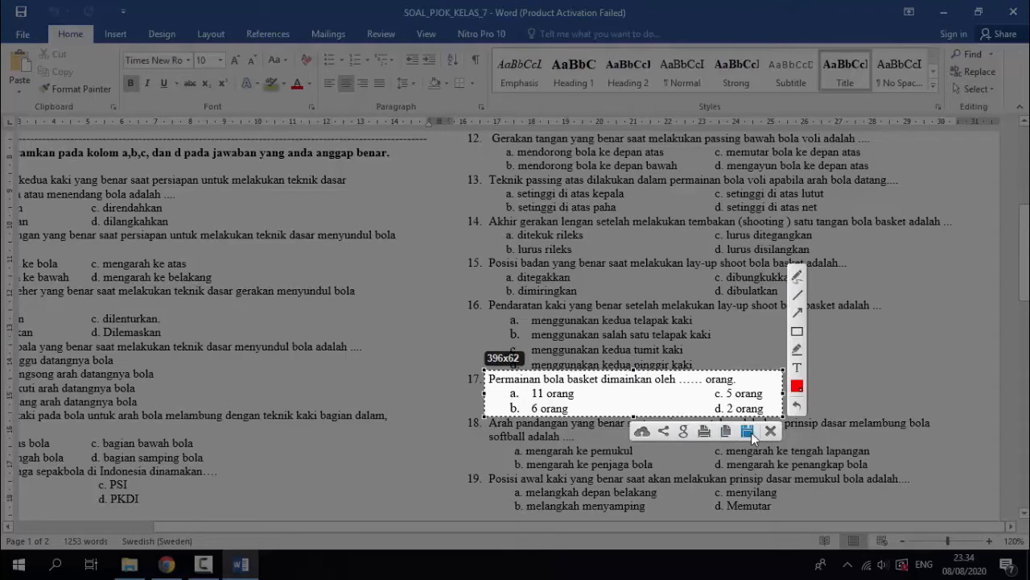
{"action": "left_click", "coordinate": [749, 431]}
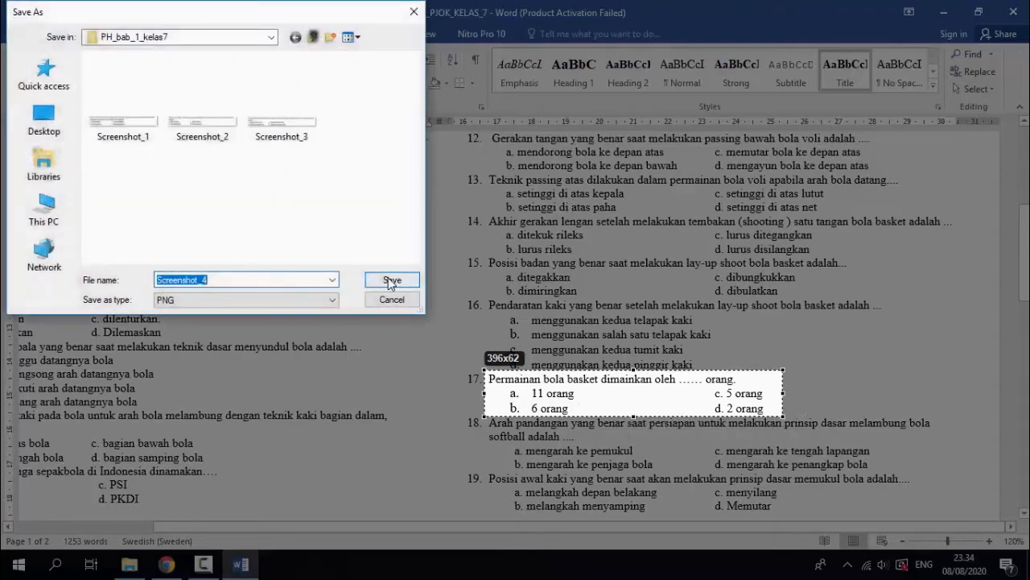
{"action": "left_click", "coordinate": [390, 282]}
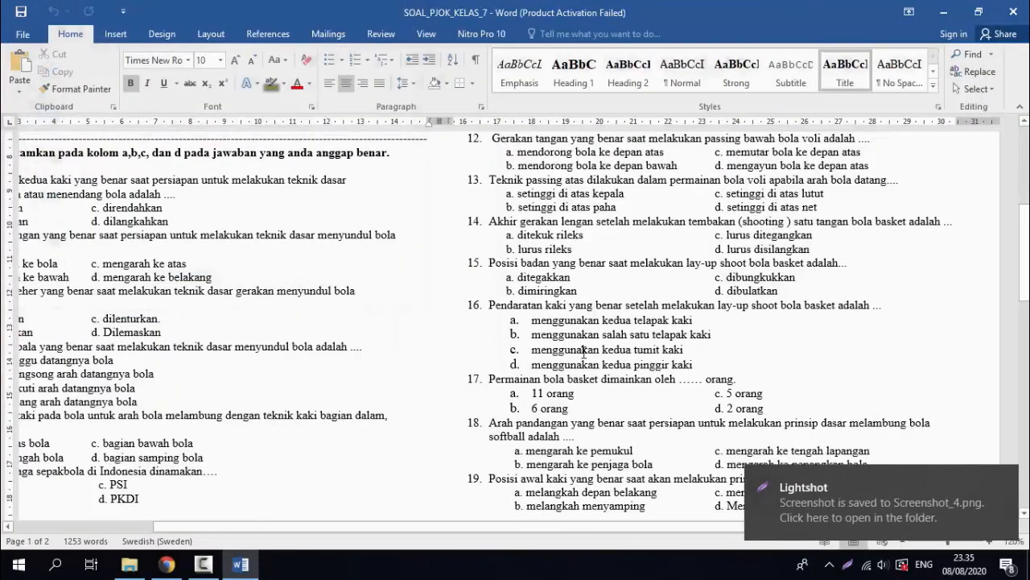
Capture question 15 with its four answer options and save it as the PNG Screenshot_5 in PH_bab_1_kelas7.
{"action": "scroll", "coordinate": [620, 422], "scroll_direction": "down", "scroll_amount": 5}
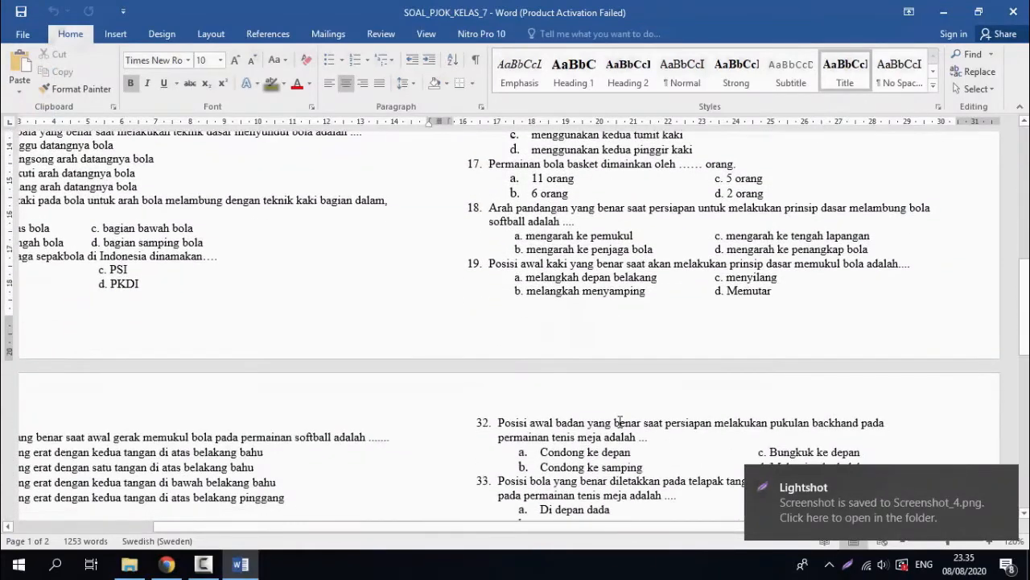
{"action": "scroll", "coordinate": [620, 422], "scroll_direction": "up", "scroll_amount": 4}
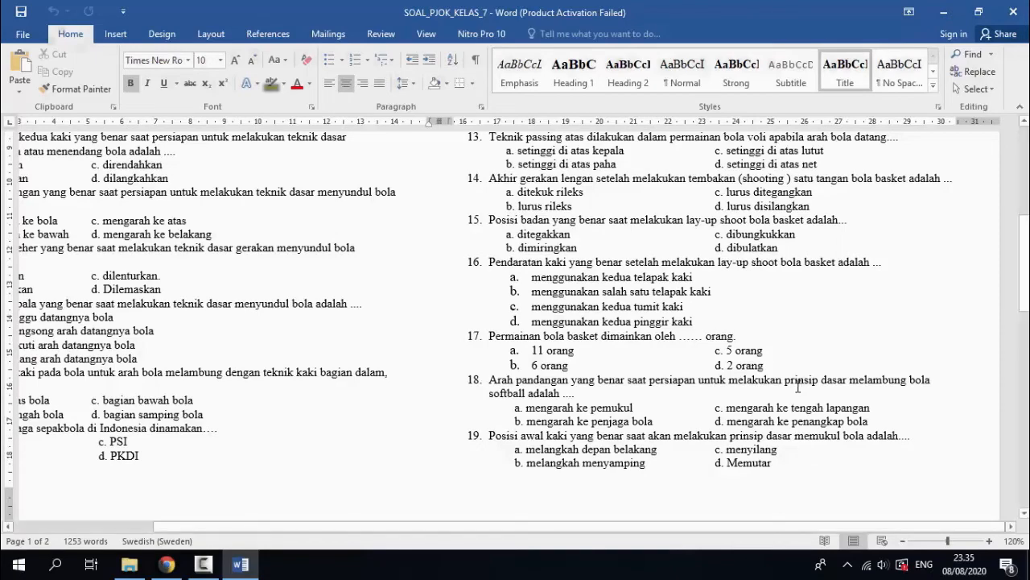
{"action": "key", "text": "Print"}
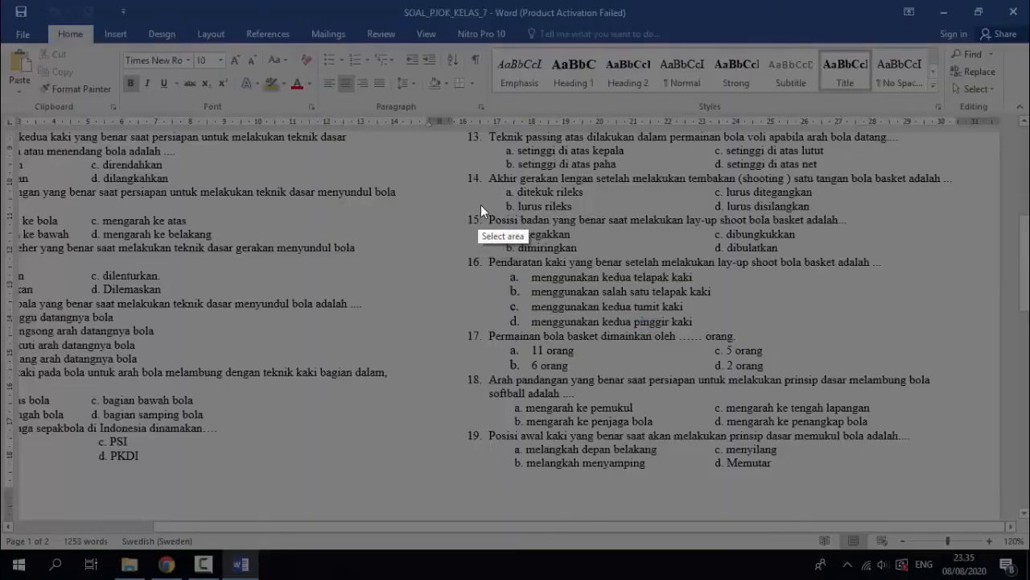
{"action": "left_click_drag", "start_coordinate": [485, 210], "coordinate": [862, 255]}
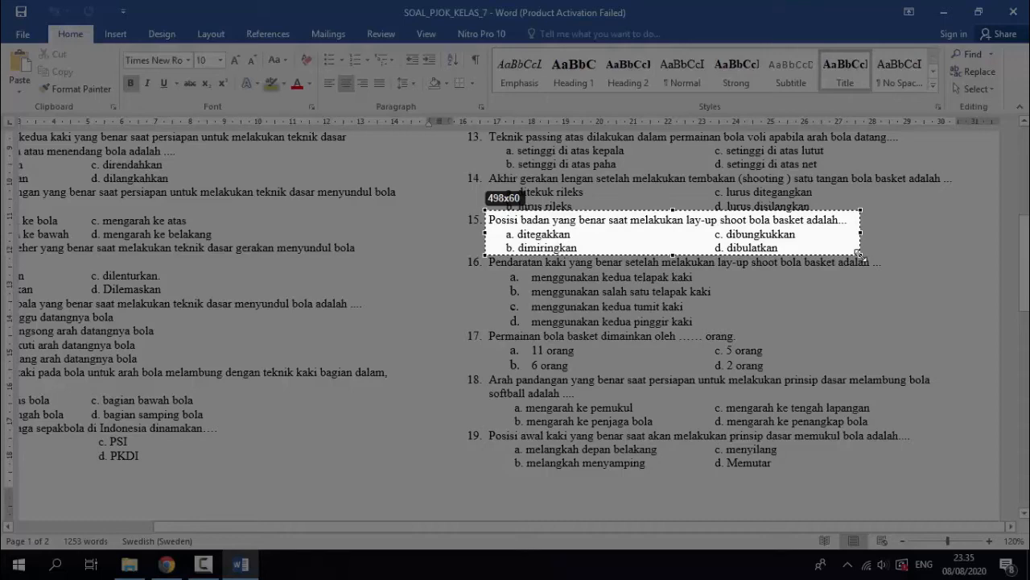
{"action": "left_click_drag", "start_coordinate": [860, 255], "coordinate": [860, 256]}
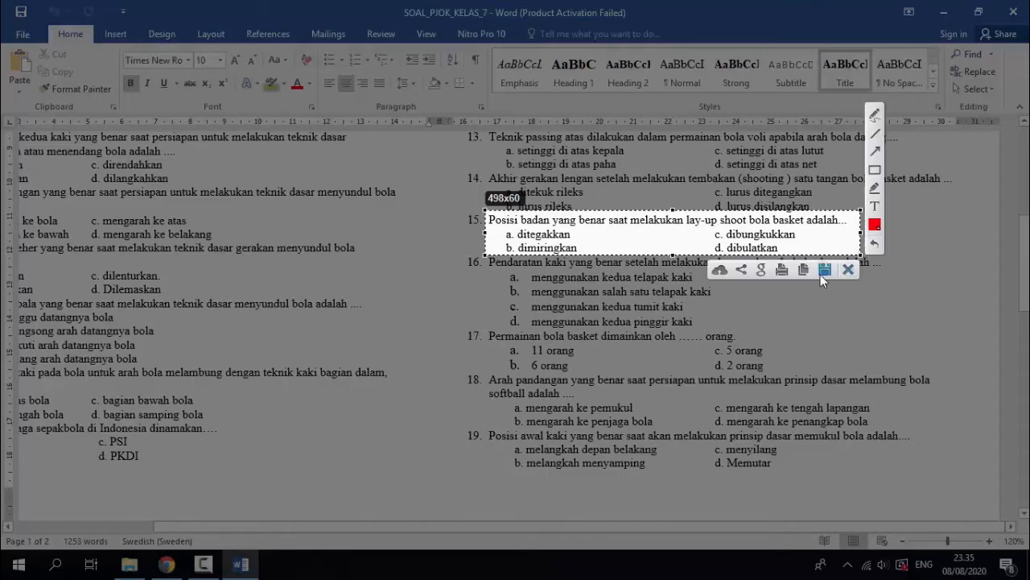
{"action": "left_click", "coordinate": [821, 275]}
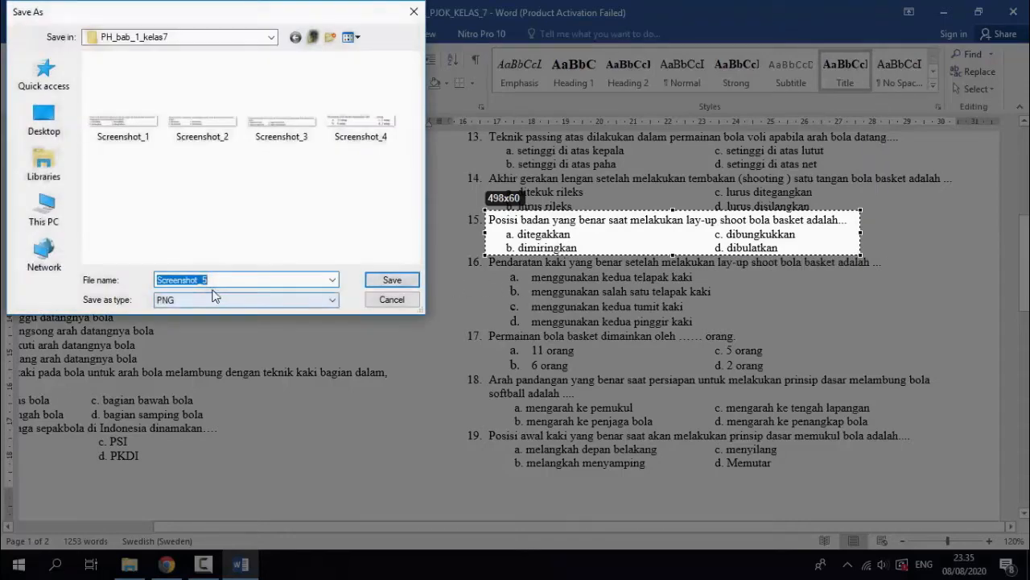
{"action": "left_click", "coordinate": [393, 280]}
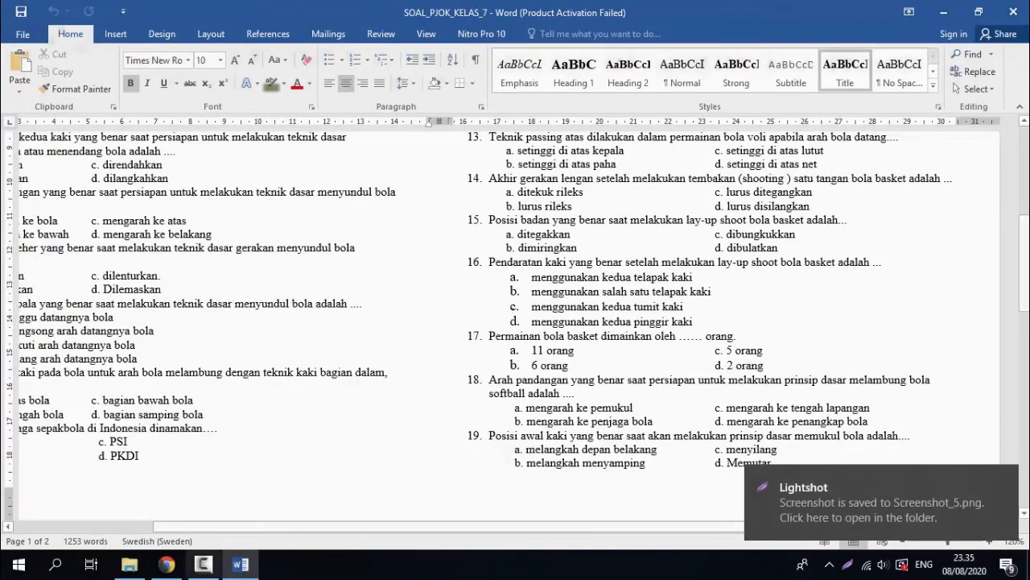
Switch to the form in Chrome and upload Screenshot_1 from the PH_bab_1_kelas7 folder in File Explorer as the first multiple-choice question's image.
{"action": "left_click", "coordinate": [174, 570]}
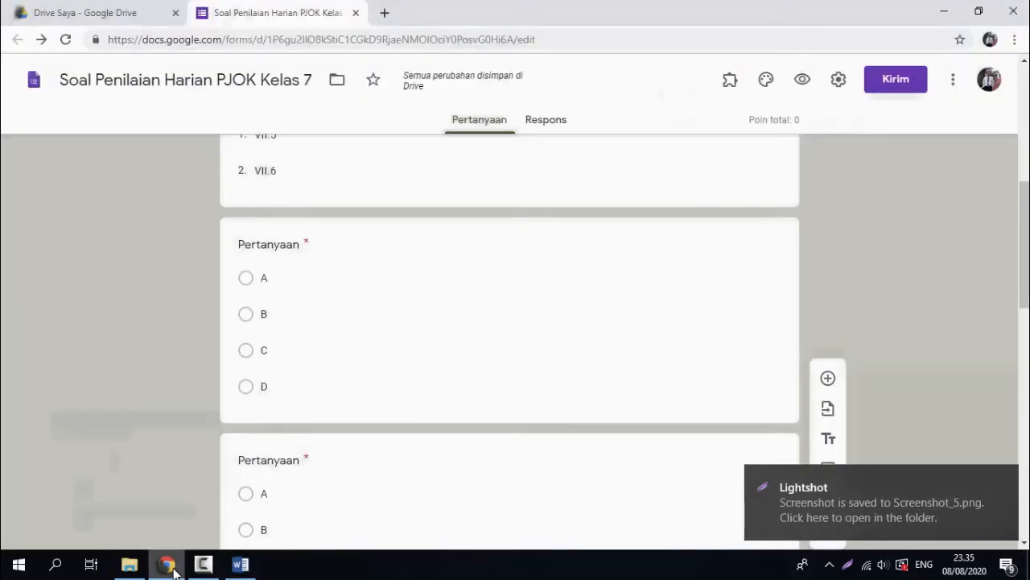
{"action": "scroll", "coordinate": [580, 279], "scroll_direction": "up", "scroll_amount": 4}
{"action": "scroll", "coordinate": [766, 383], "scroll_direction": "down", "scroll_amount": 2}
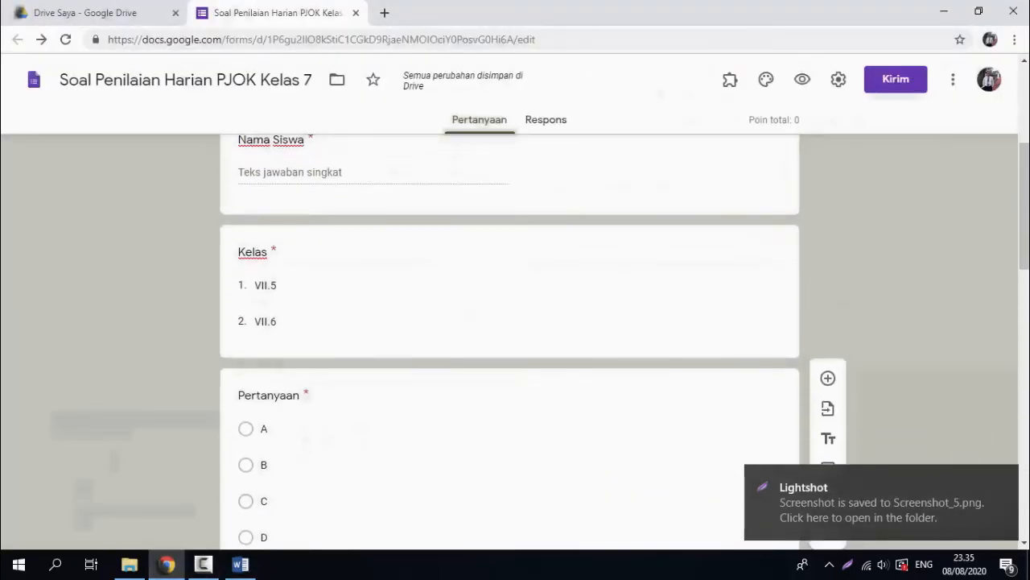
{"action": "scroll", "coordinate": [338, 376], "scroll_direction": "down", "scroll_amount": 1}
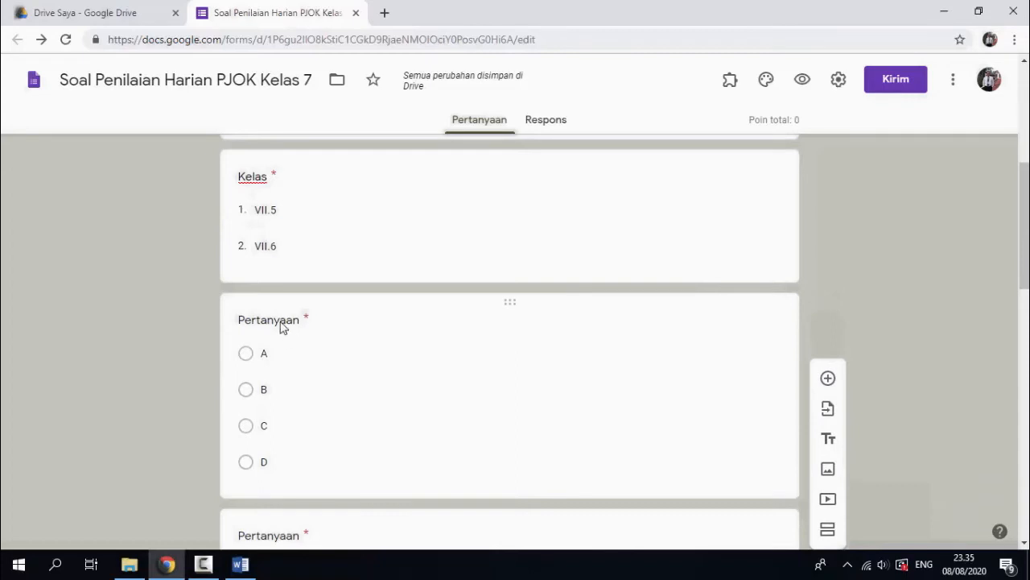
{"action": "left_click", "coordinate": [420, 335]}
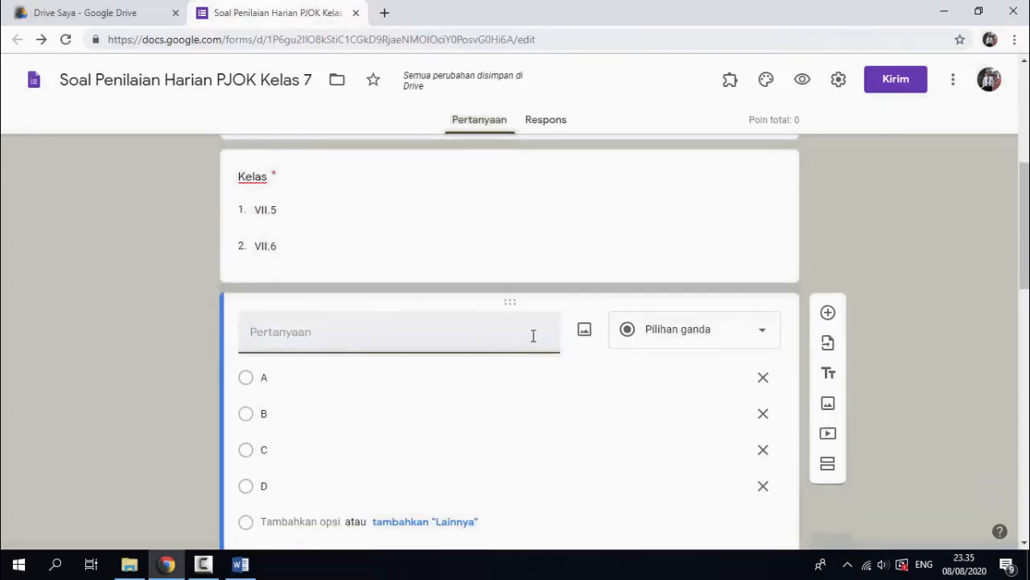
{"action": "left_click", "coordinate": [582, 339]}
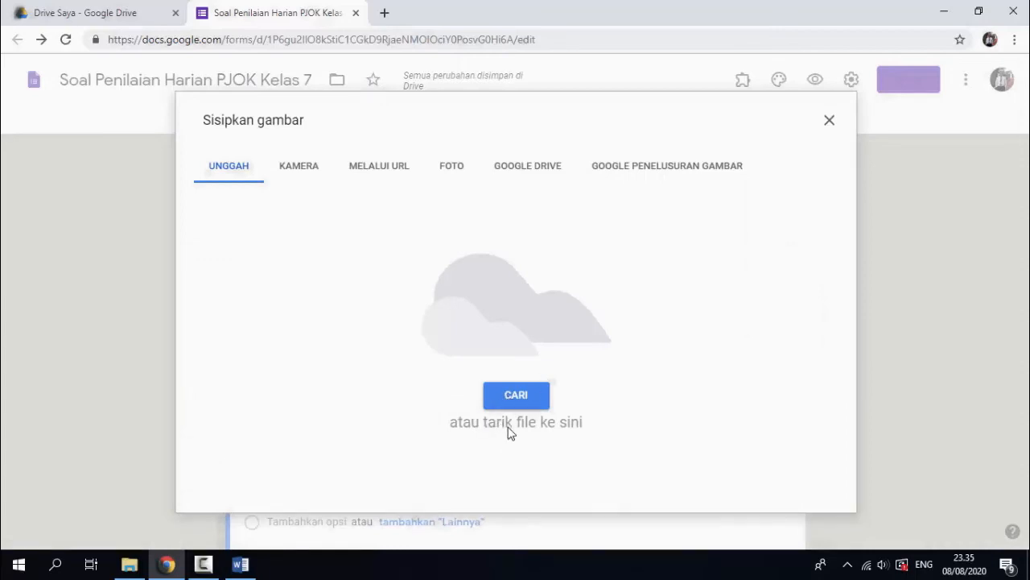
{"action": "left_click", "coordinate": [130, 563]}
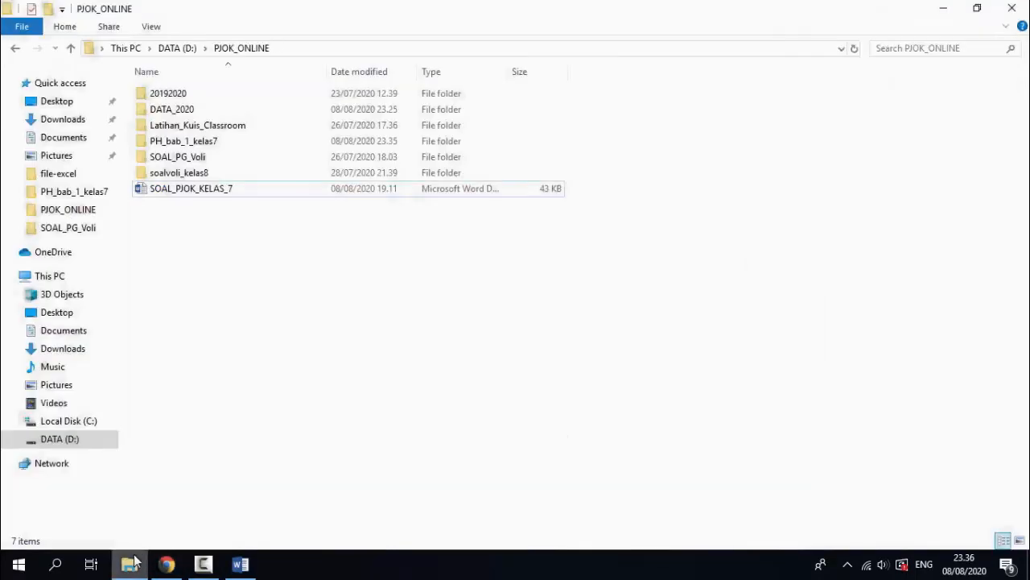
{"action": "double_click", "coordinate": [225, 143]}
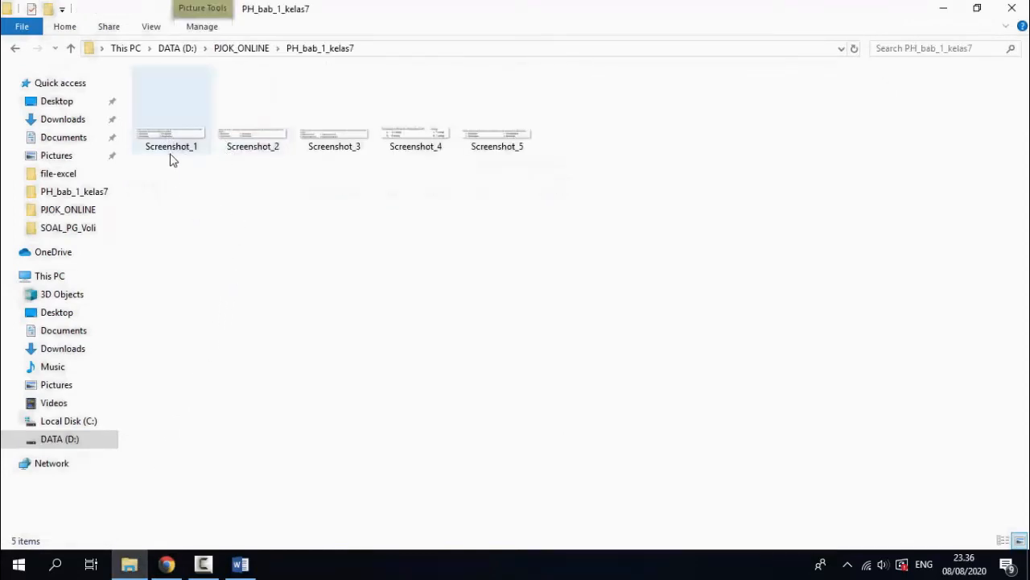
{"action": "left_click_drag", "start_coordinate": [179, 123], "coordinate": [209, 277]}
{"action": "left_click", "coordinate": [209, 276]}
{"action": "left_click_drag", "start_coordinate": [157, 133], "coordinate": [388, 346]}
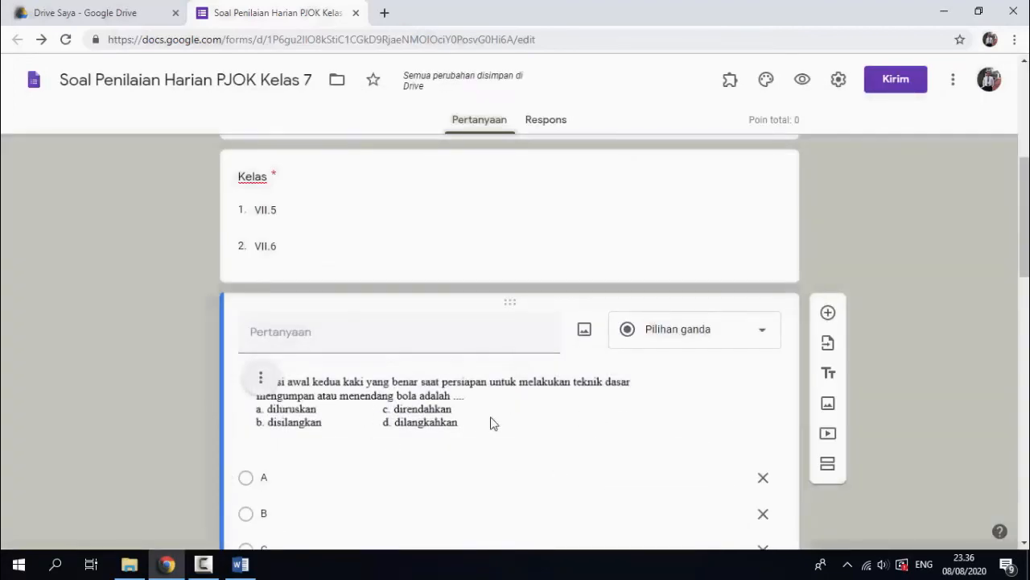
Upload Screenshot_2 from the PH_bab_1_kelas7 folder as the image of the second multiple-choice question.
{"action": "scroll", "coordinate": [491, 423], "scroll_direction": "down", "scroll_amount": 6}
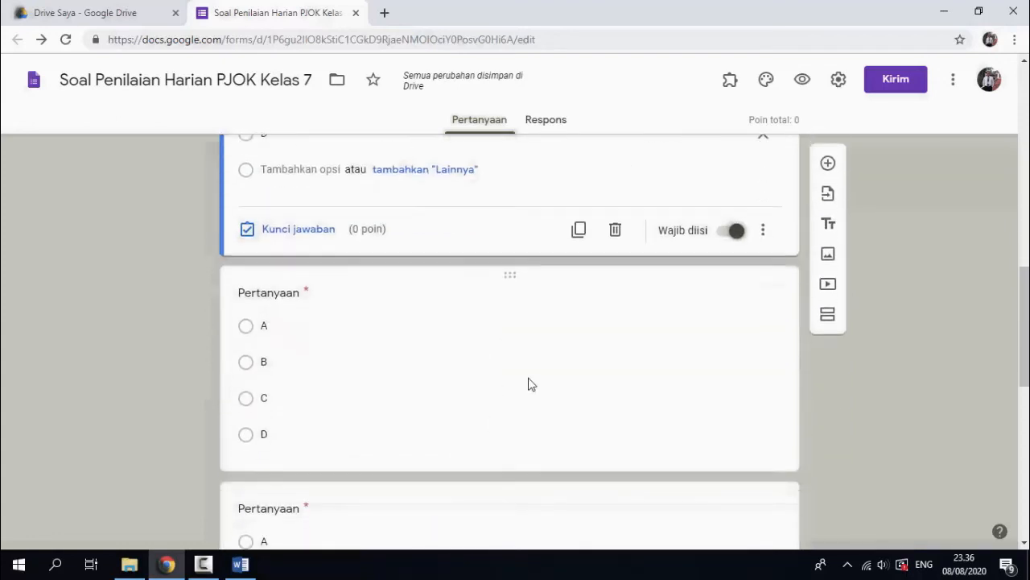
{"action": "left_click", "coordinate": [402, 306]}
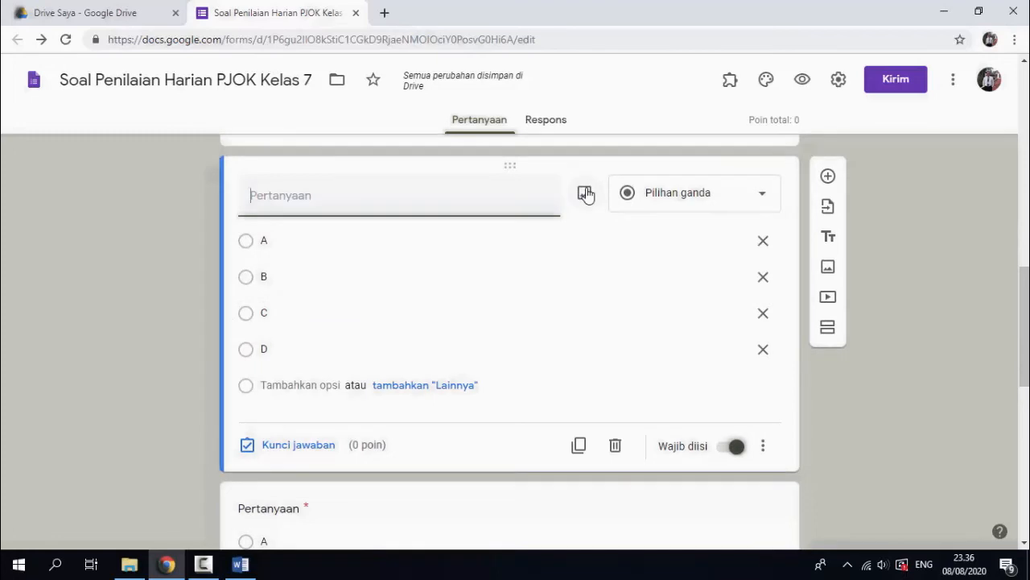
{"action": "left_click", "coordinate": [585, 194]}
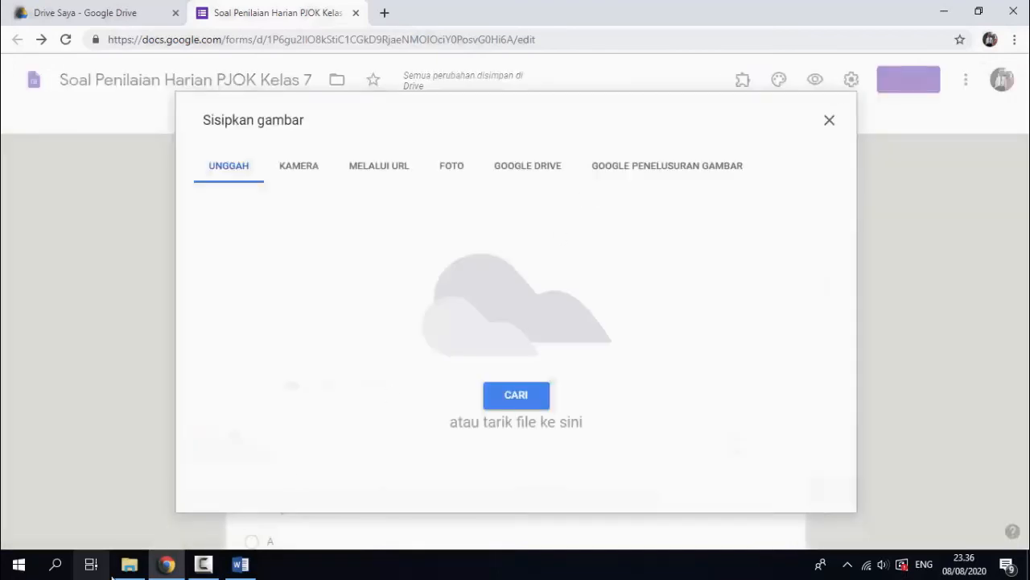
{"action": "left_click", "coordinate": [134, 565]}
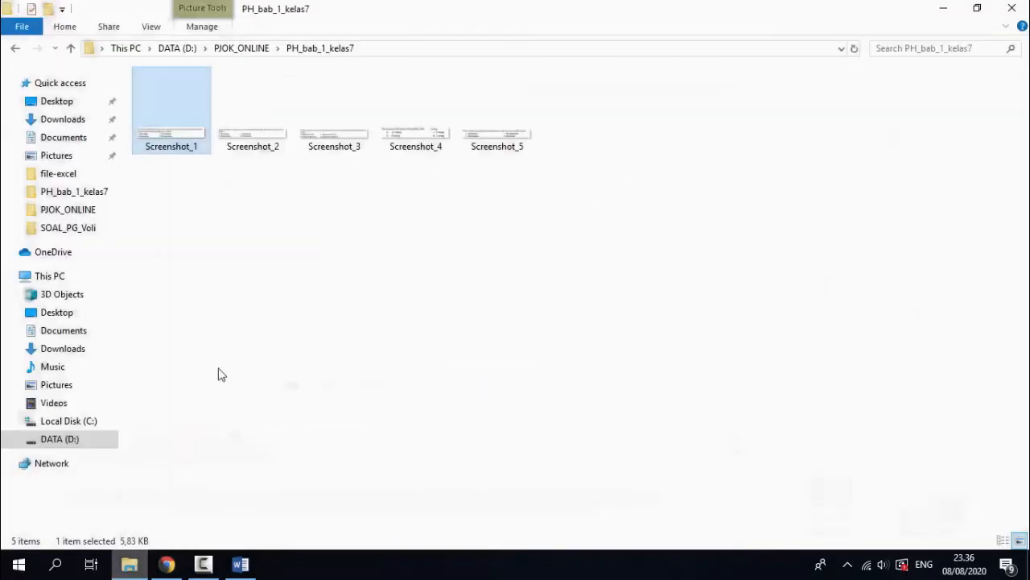
{"action": "left_click", "coordinate": [254, 153]}
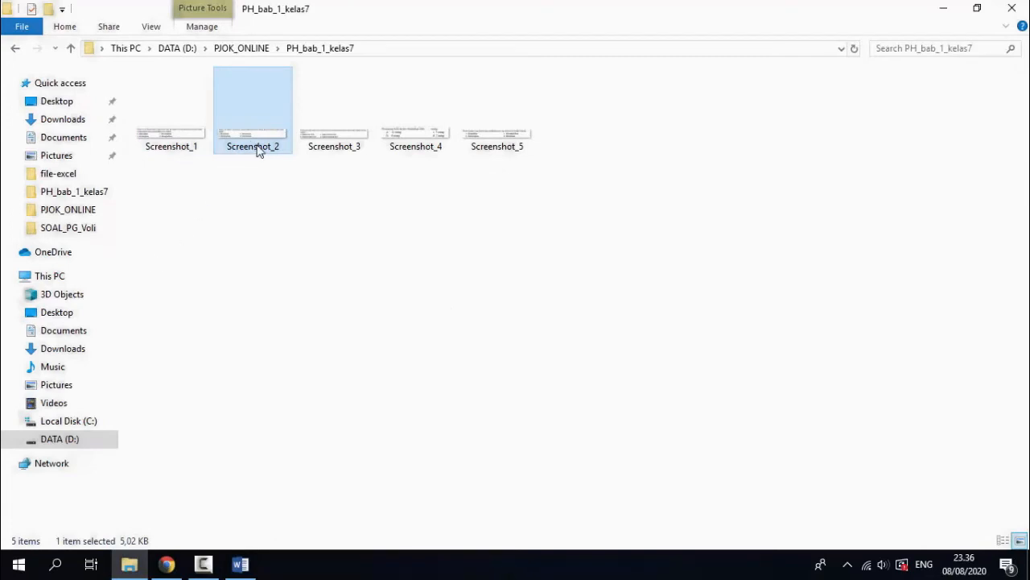
{"action": "left_click_drag", "start_coordinate": [257, 152], "coordinate": [454, 337]}
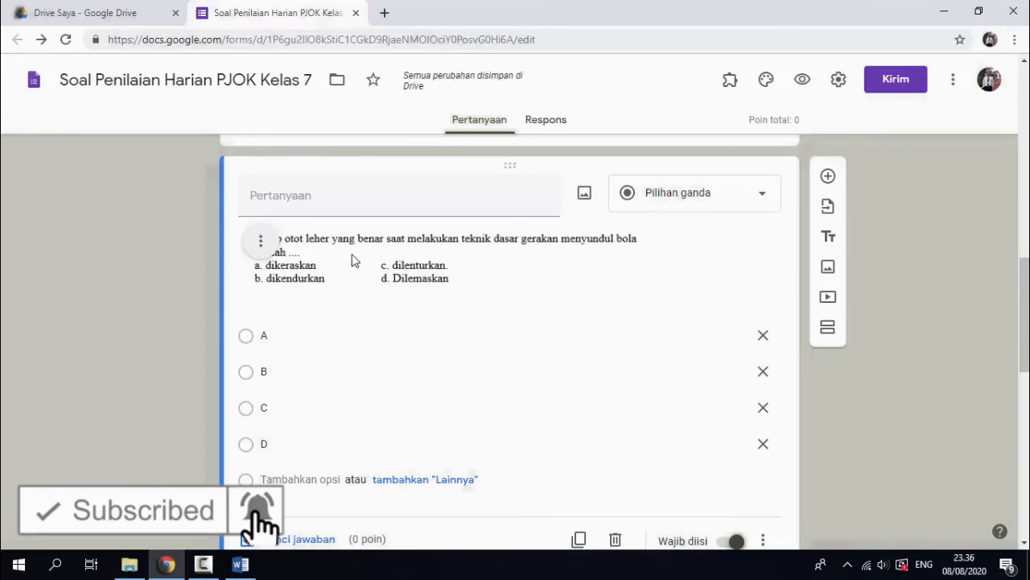
Upload Screenshot_3 from the PH_bab_1_kelas7 folder as the image of the third multiple-choice question.
{"action": "scroll", "coordinate": [564, 290], "scroll_direction": "down", "scroll_amount": 5}
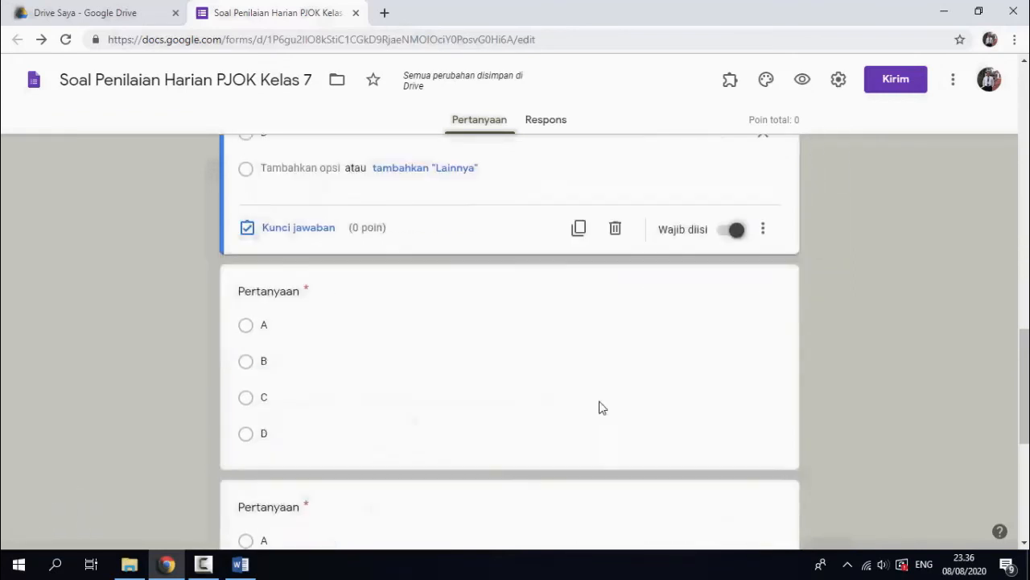
{"action": "scroll", "coordinate": [543, 289], "scroll_direction": "up", "scroll_amount": 1}
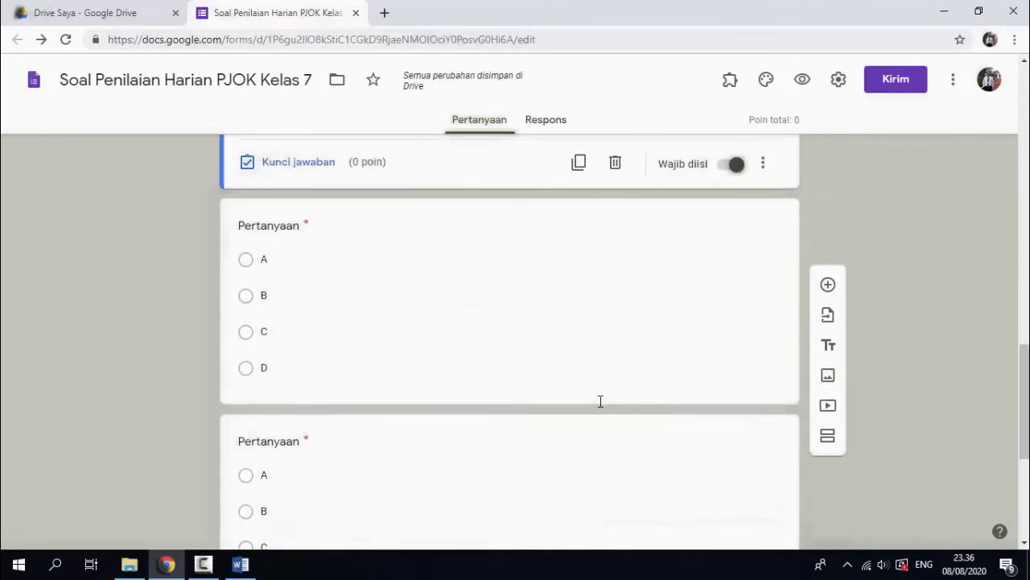
{"action": "left_click", "coordinate": [532, 256]}
{"action": "scroll", "coordinate": [579, 248], "scroll_direction": "up", "scroll_amount": 1}
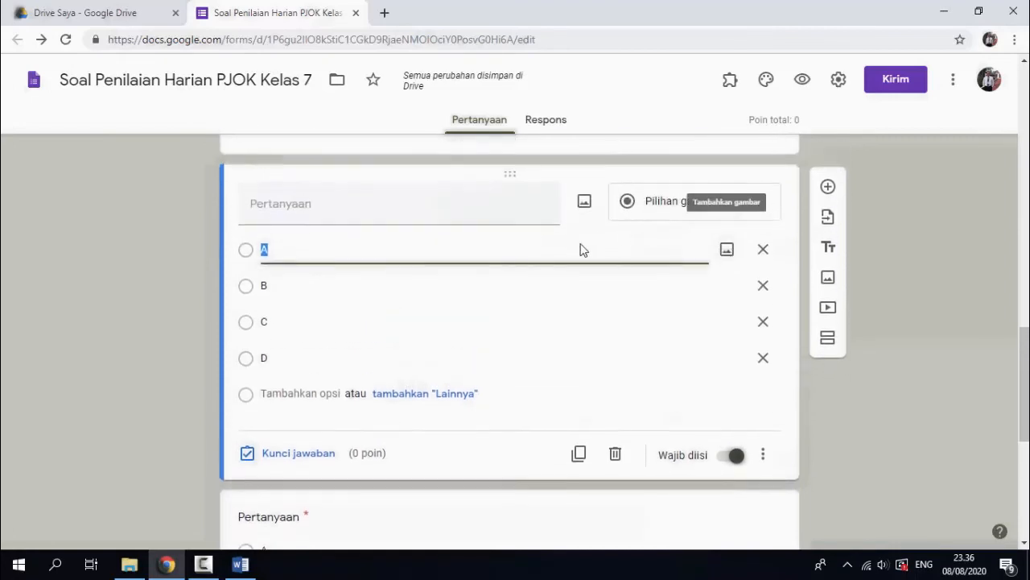
{"action": "left_click", "coordinate": [458, 200]}
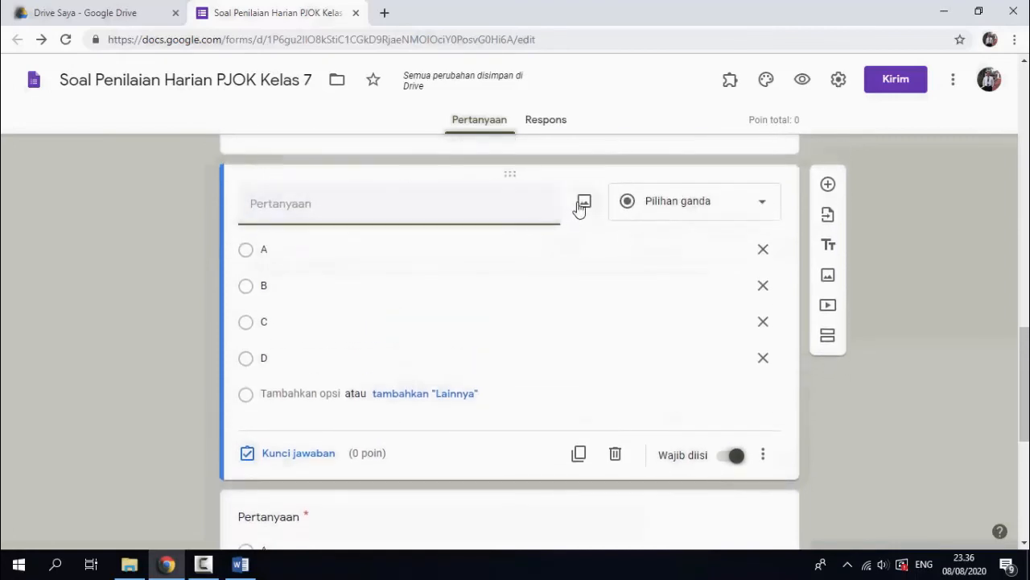
{"action": "left_click", "coordinate": [583, 204]}
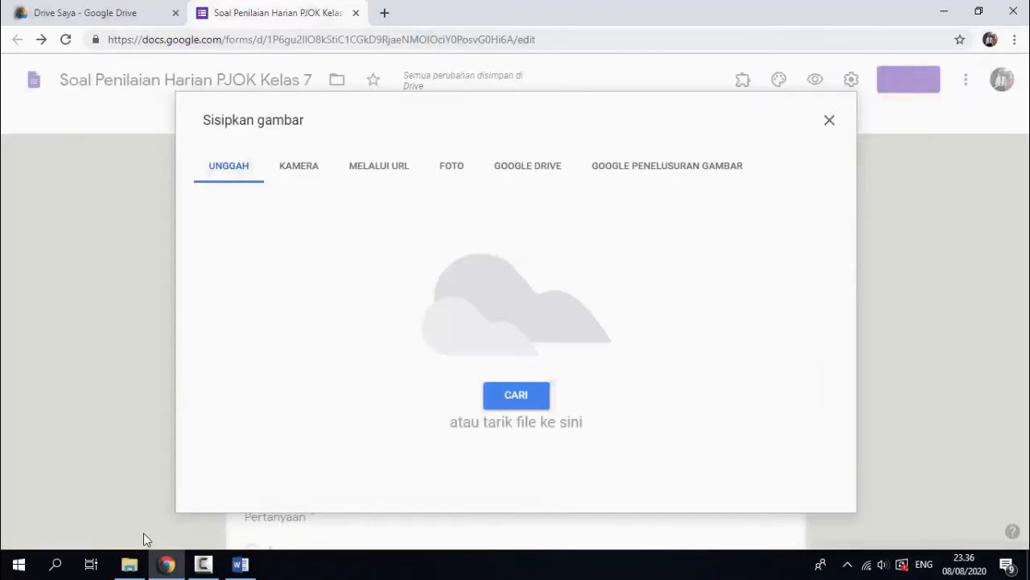
{"action": "left_click", "coordinate": [129, 564]}
{"action": "left_click", "coordinate": [347, 244]}
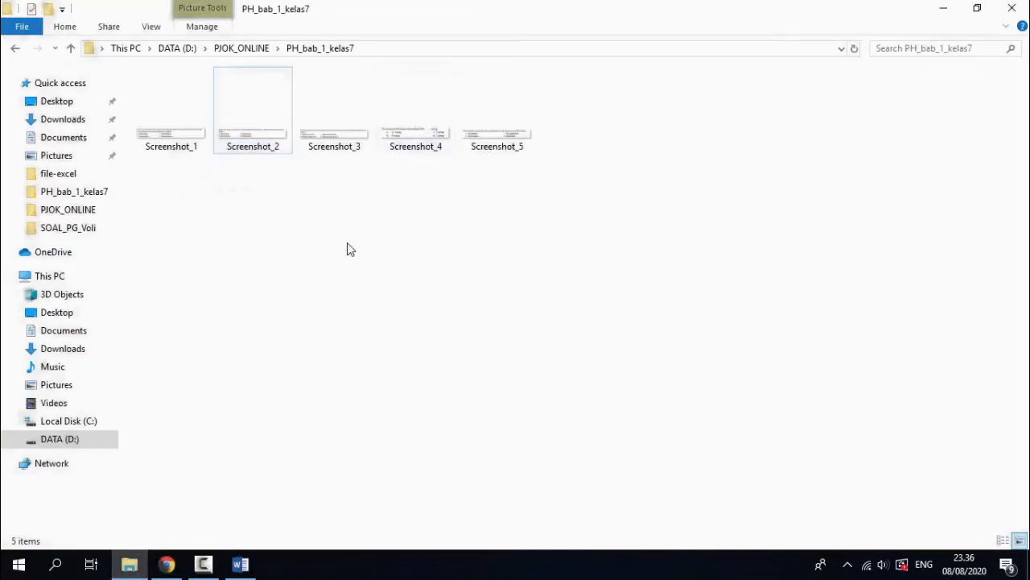
{"action": "left_click", "coordinate": [339, 132]}
{"action": "left_click_drag", "start_coordinate": [362, 148], "coordinate": [808, 476]}
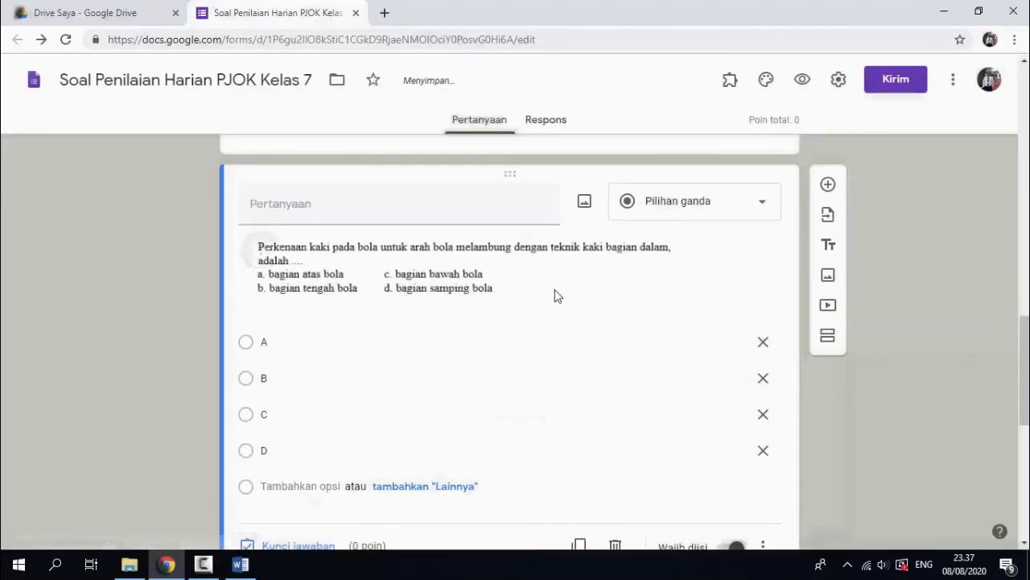
Upload Screenshot_4 from the PH_bab_1_kelas7 folder as the image of the fourth multiple-choice question.
{"action": "scroll", "coordinate": [555, 295], "scroll_direction": "down", "scroll_amount": 5}
{"action": "scroll", "coordinate": [524, 286], "scroll_direction": "up", "scroll_amount": 2}
{"action": "left_click", "coordinate": [513, 282]}
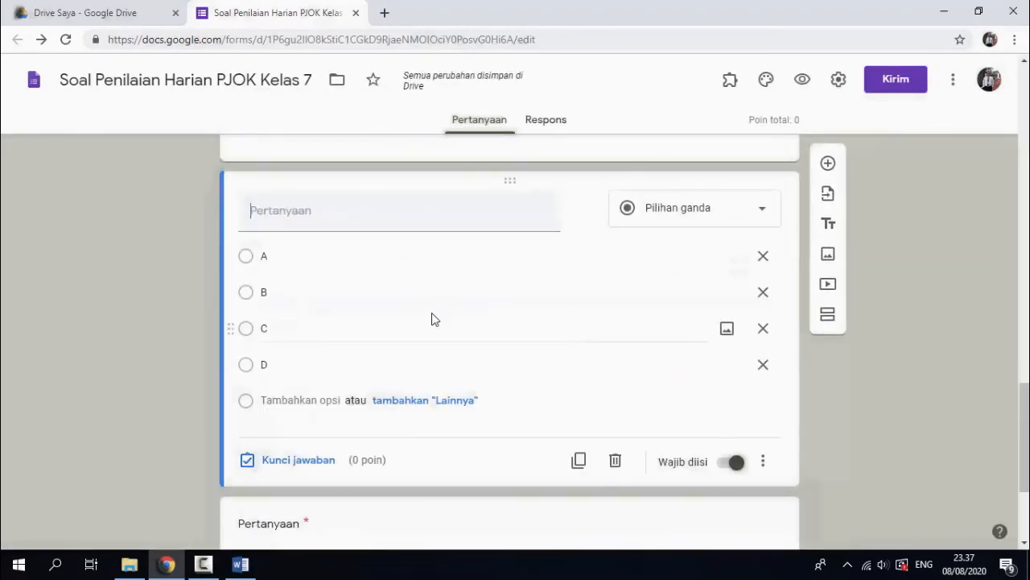
{"action": "left_click", "coordinate": [584, 208]}
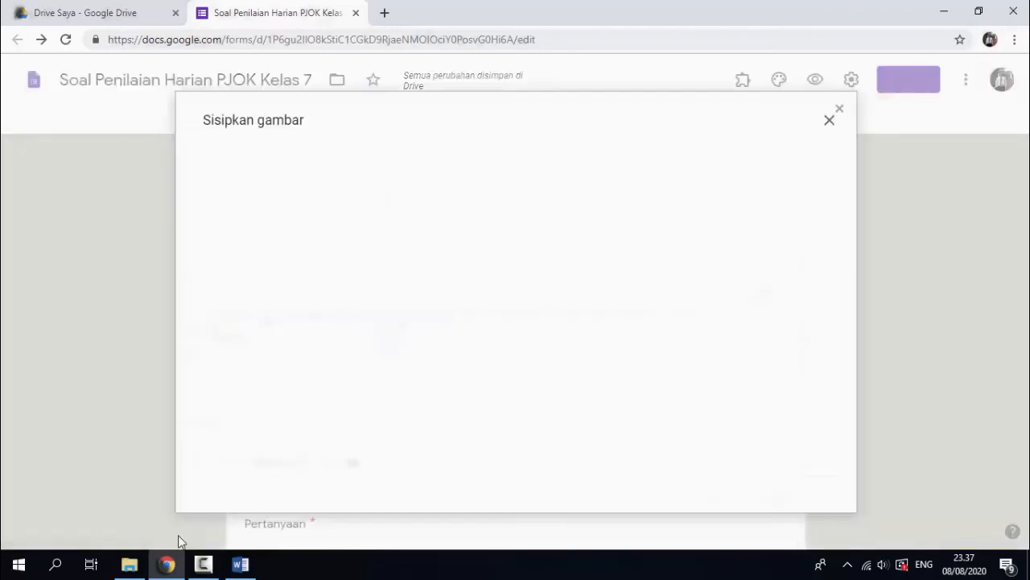
{"action": "left_click", "coordinate": [135, 561]}
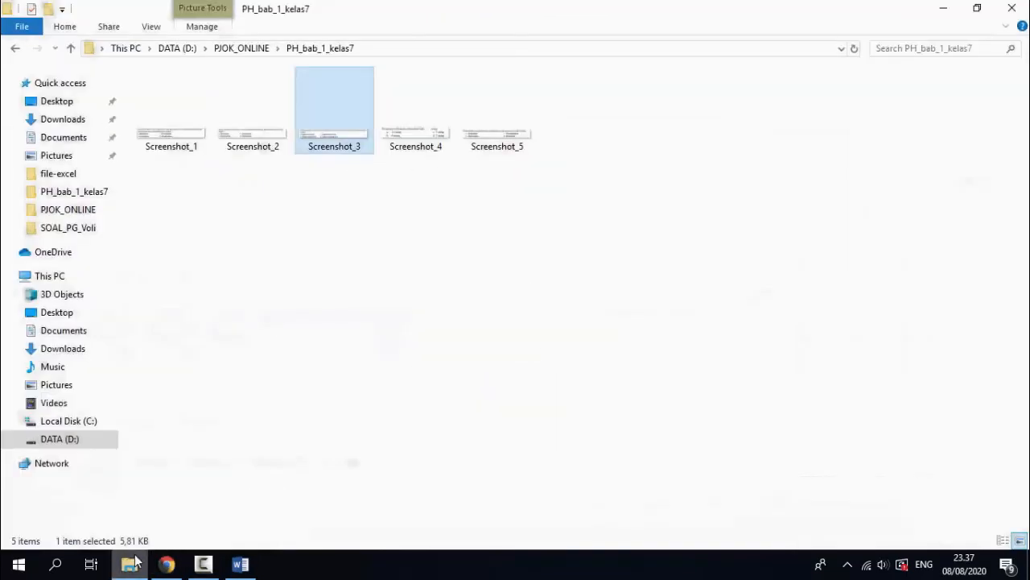
{"action": "left_click", "coordinate": [424, 123]}
{"action": "left_click_drag", "start_coordinate": [424, 123], "coordinate": [167, 563]}
{"action": "left_click_drag", "start_coordinate": [460, 392], "coordinate": [553, 356]}
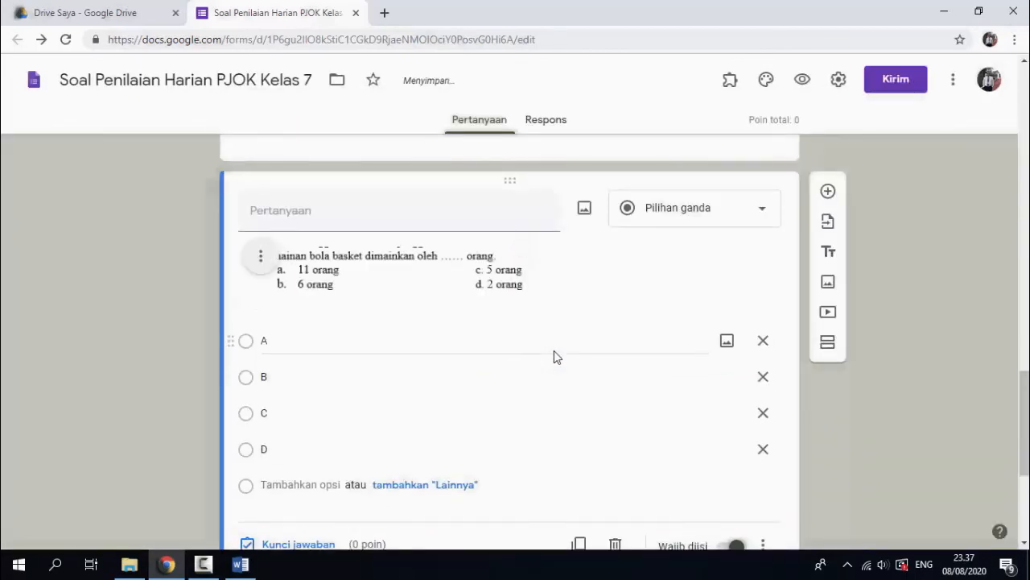
Add an image to the fifth multiple-choice question by browsing to PJOK_ONLINE > PH_bab_1_kelas7 on drive D and choosing Screenshot_5.
{"action": "scroll", "coordinate": [554, 357], "scroll_direction": "down", "scroll_amount": 3}
{"action": "left_click", "coordinate": [495, 322]}
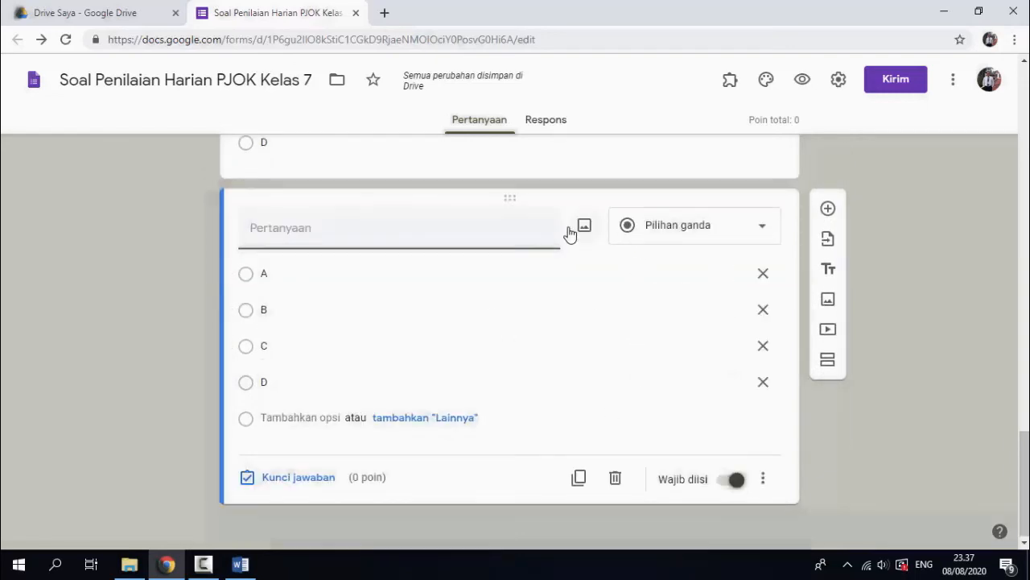
{"action": "left_click", "coordinate": [572, 230]}
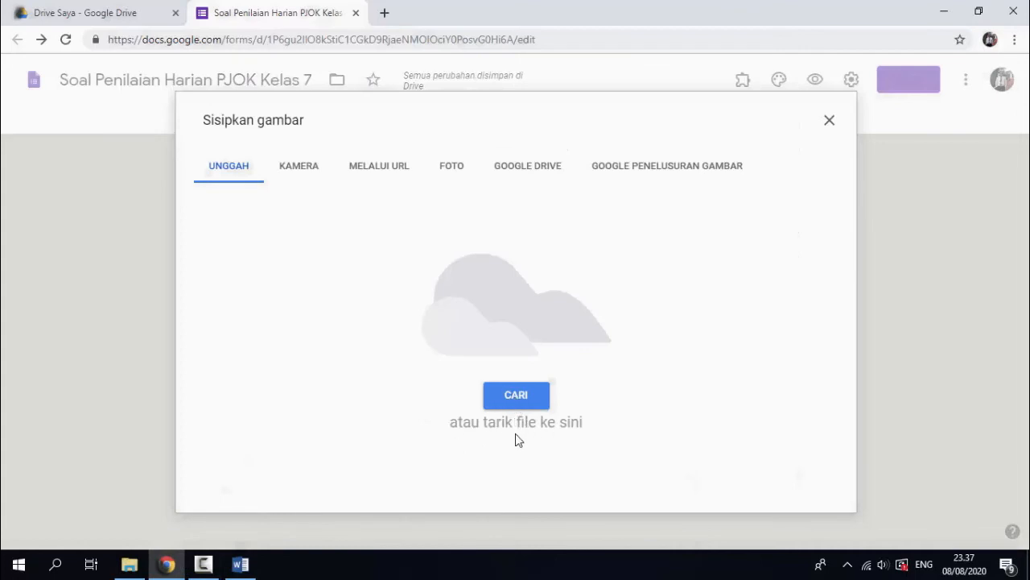
{"action": "left_click", "coordinate": [525, 401]}
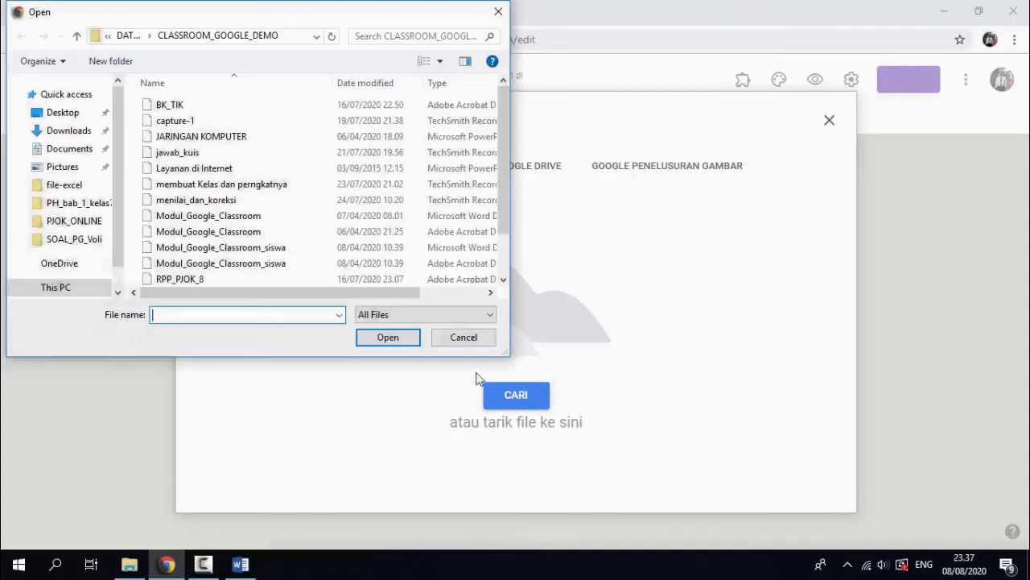
{"action": "left_click", "coordinate": [129, 36]}
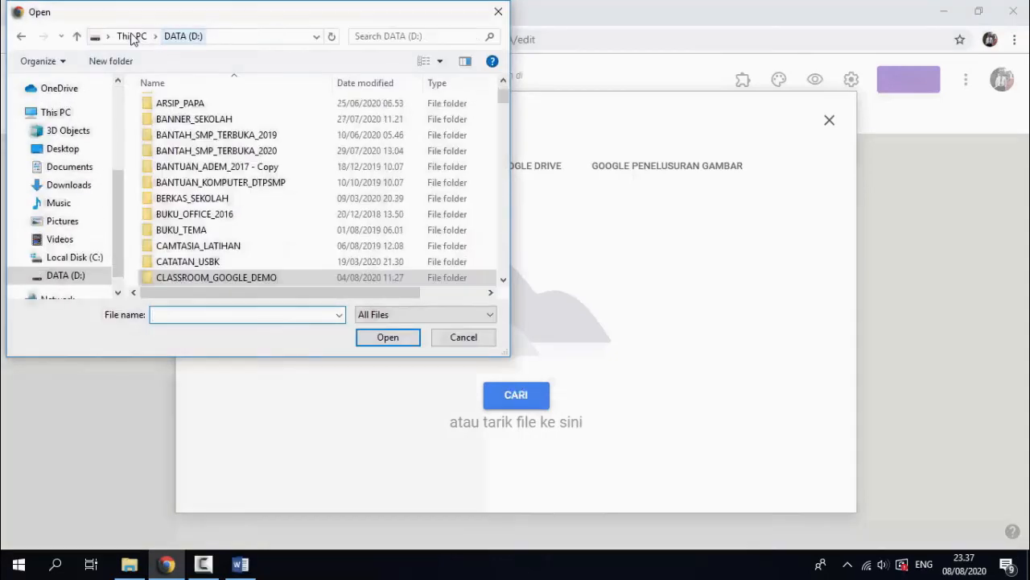
{"action": "scroll", "coordinate": [185, 217], "scroll_direction": "down", "scroll_amount": 7}
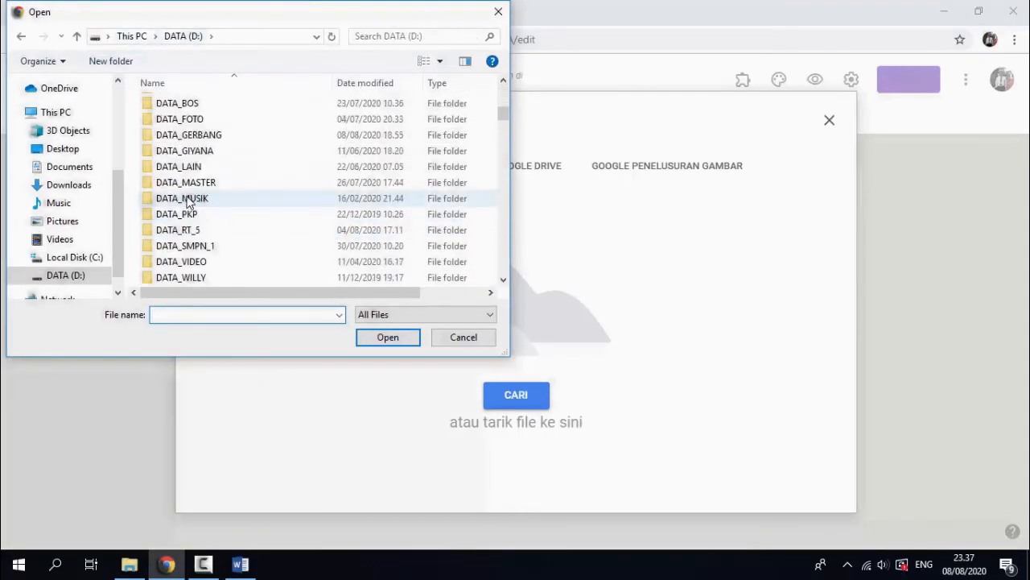
{"action": "scroll", "coordinate": [191, 228], "scroll_direction": "up", "scroll_amount": 2}
{"action": "scroll", "coordinate": [191, 234], "scroll_direction": "down", "scroll_amount": 6}
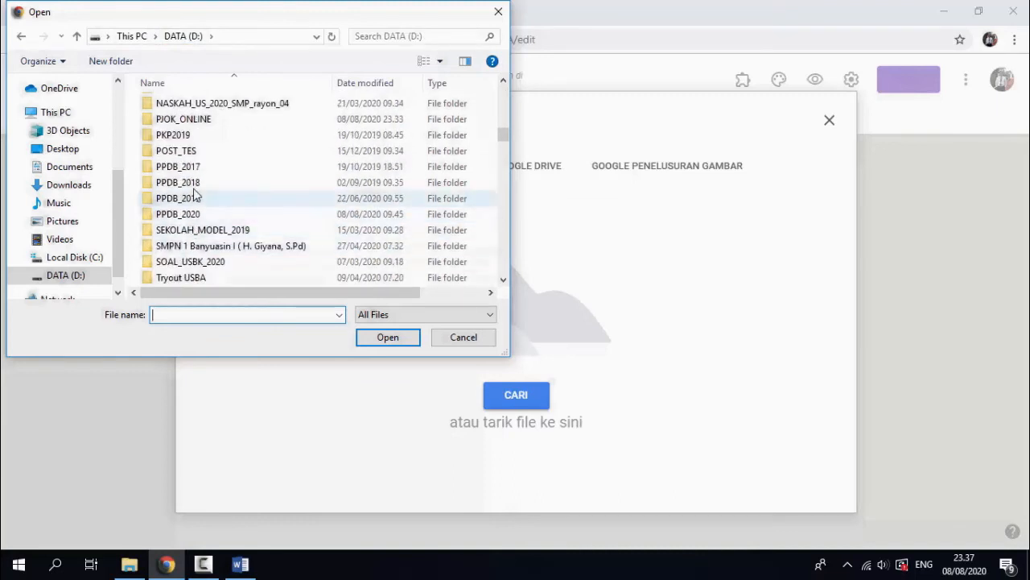
{"action": "left_click", "coordinate": [184, 123]}
{"action": "double_click", "coordinate": [184, 121]}
{"action": "double_click", "coordinate": [208, 152]}
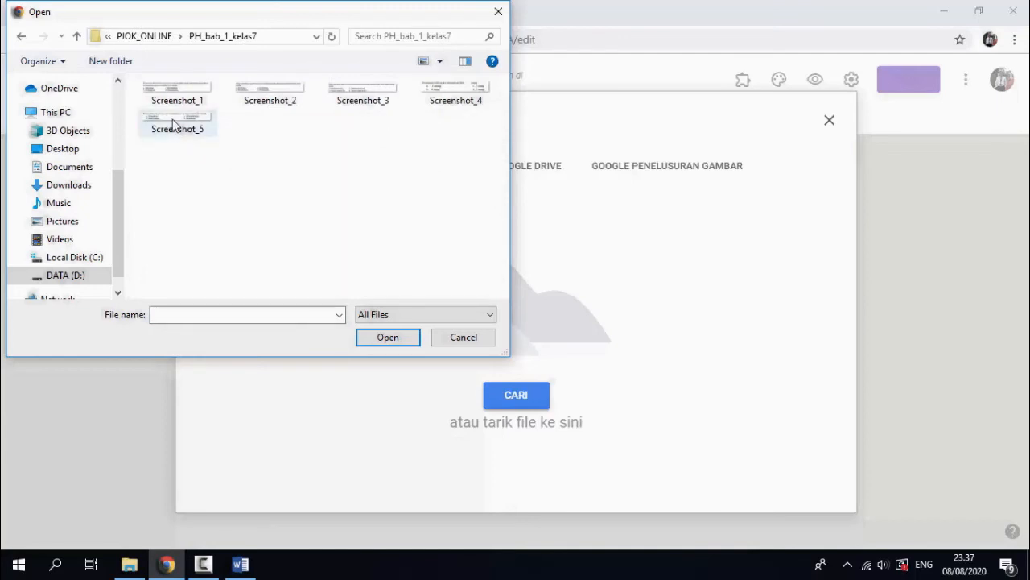
{"action": "left_click", "coordinate": [190, 134]}
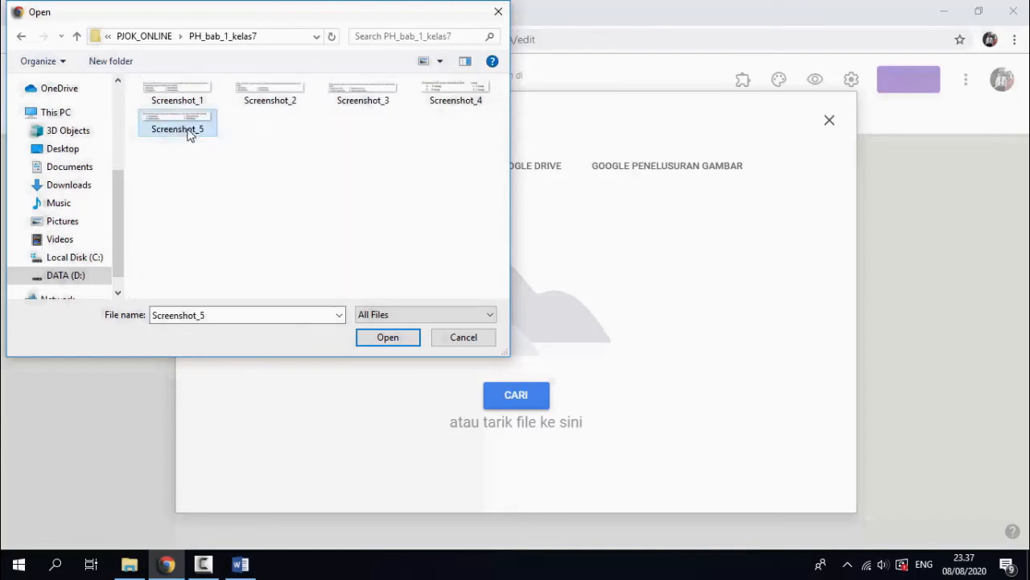
{"action": "left_click", "coordinate": [376, 338]}
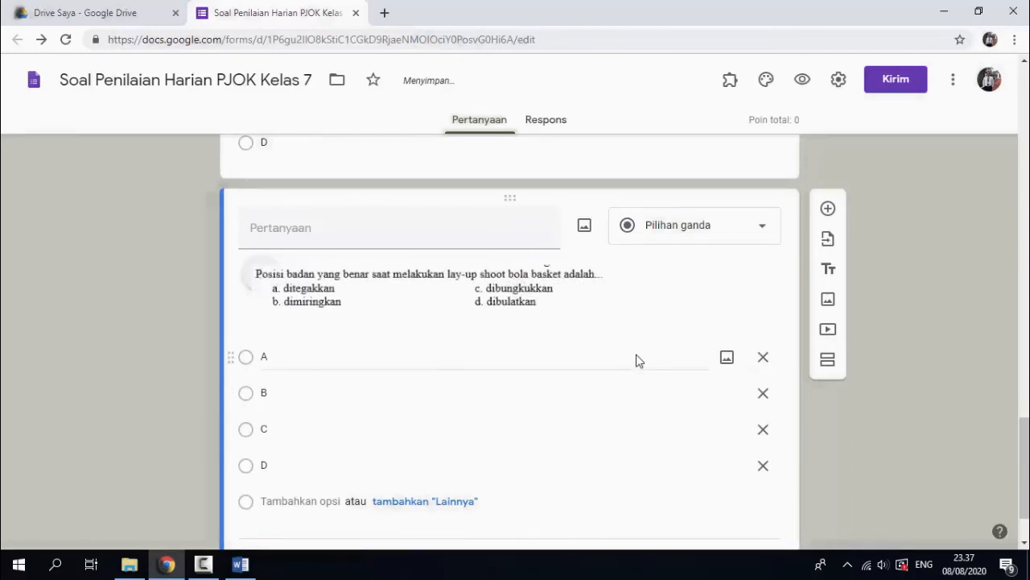
{"action": "scroll", "coordinate": [636, 358], "scroll_direction": "up", "scroll_amount": 8}
{"action": "scroll", "coordinate": [636, 354], "scroll_direction": "up", "scroll_amount": 10}
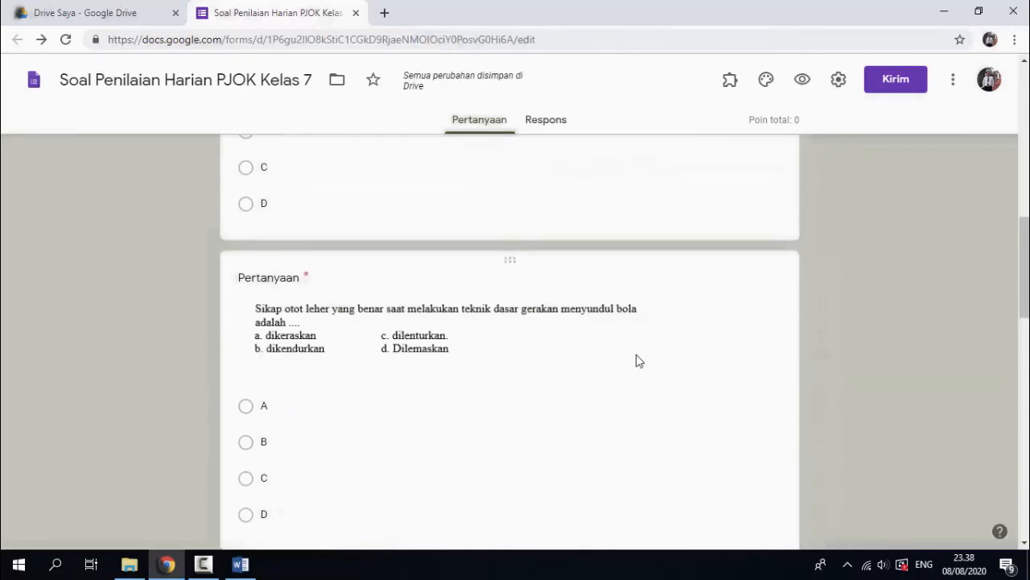
Set the answer key of the first multiple-choice question to option A, worth 20 points.
{"action": "scroll", "coordinate": [636, 361], "scroll_direction": "down", "scroll_amount": 4}
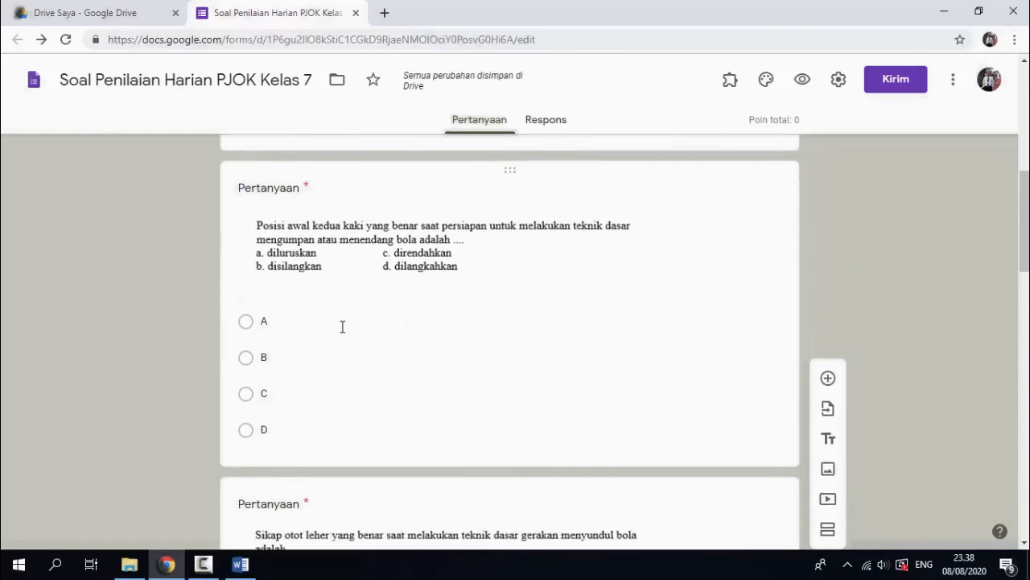
{"action": "left_click", "coordinate": [342, 326]}
{"action": "scroll", "coordinate": [341, 351], "scroll_direction": "down", "scroll_amount": 3}
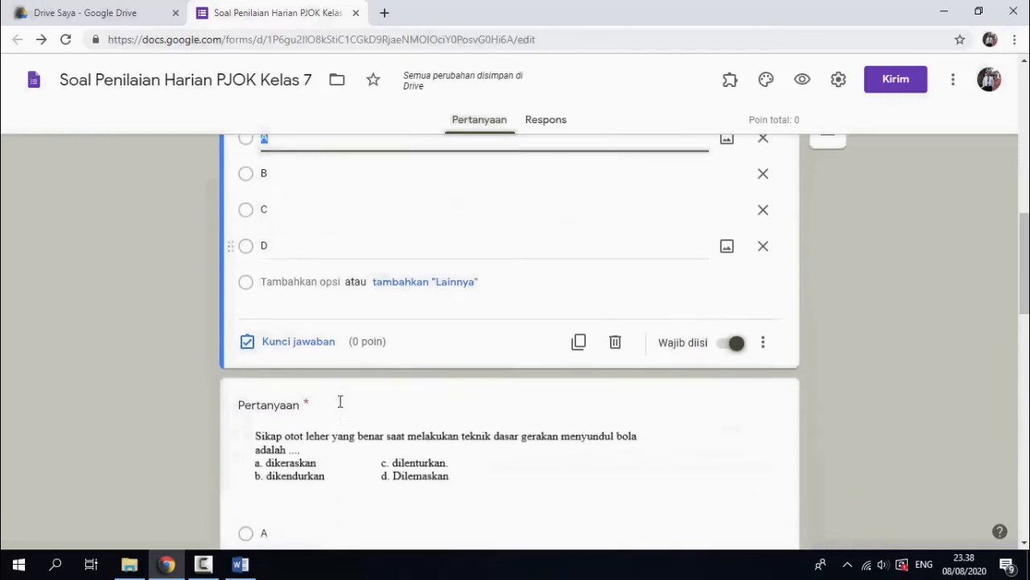
{"action": "left_click", "coordinate": [293, 334]}
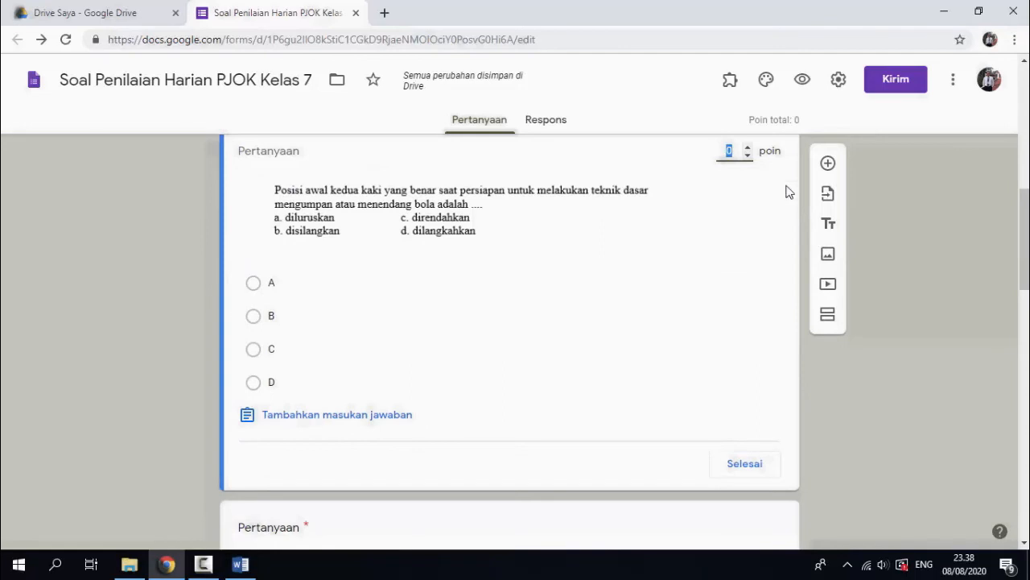
{"action": "type", "text": "0"}
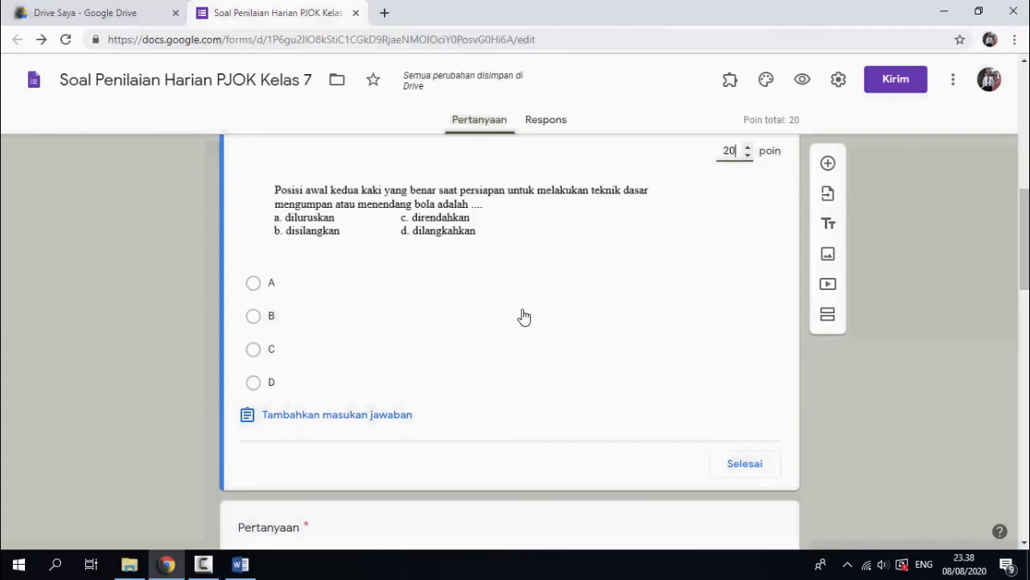
{"action": "left_click", "coordinate": [568, 297]}
{"action": "scroll", "coordinate": [509, 396], "scroll_direction": "down", "scroll_amount": 2}
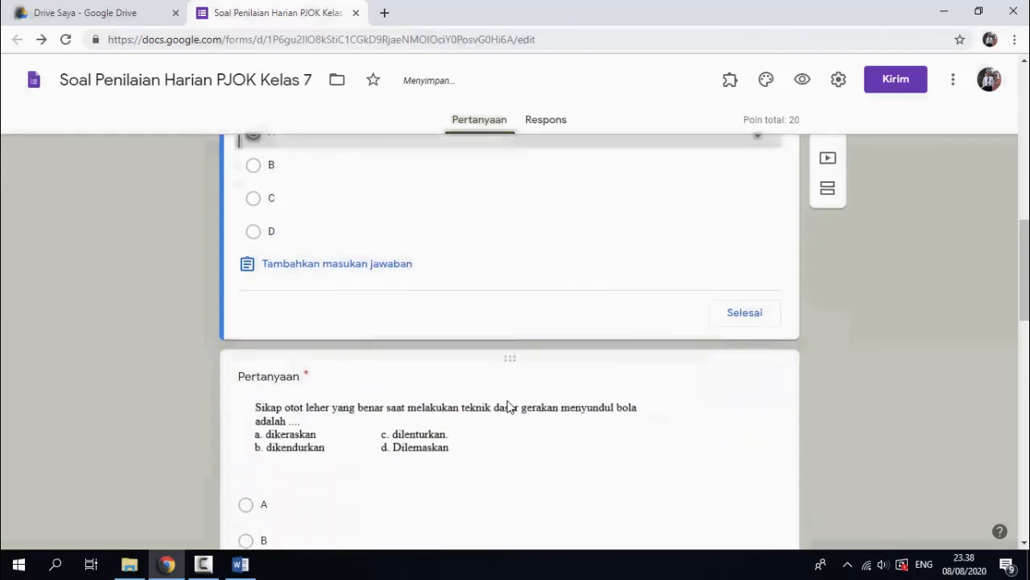
{"action": "left_click", "coordinate": [733, 307]}
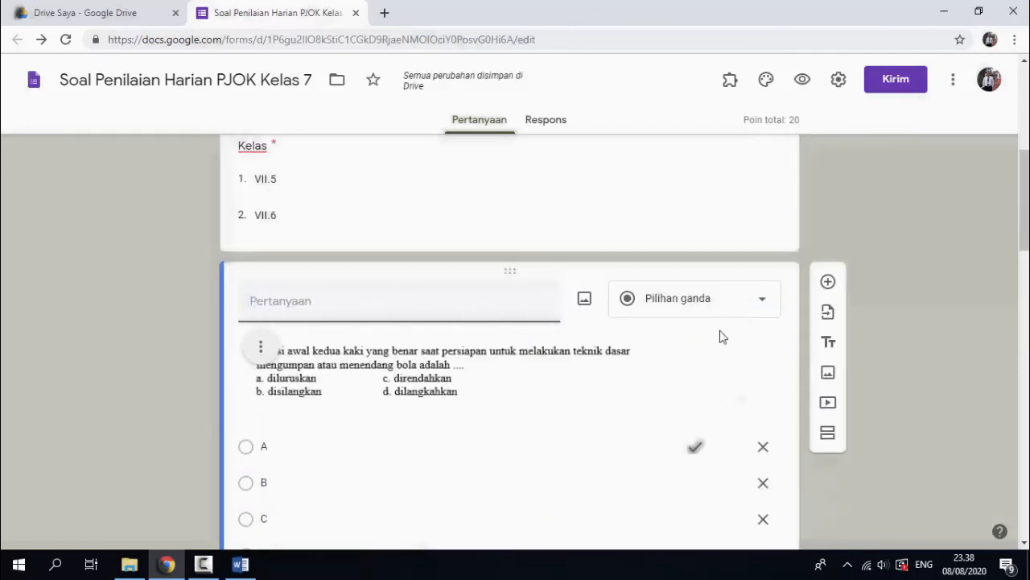
Set the second multiple-choice question's answer key to option A with a score of 20 points.
{"action": "scroll", "coordinate": [720, 336], "scroll_direction": "down", "scroll_amount": 3}
{"action": "scroll", "coordinate": [717, 339], "scroll_direction": "down", "scroll_amount": 3}
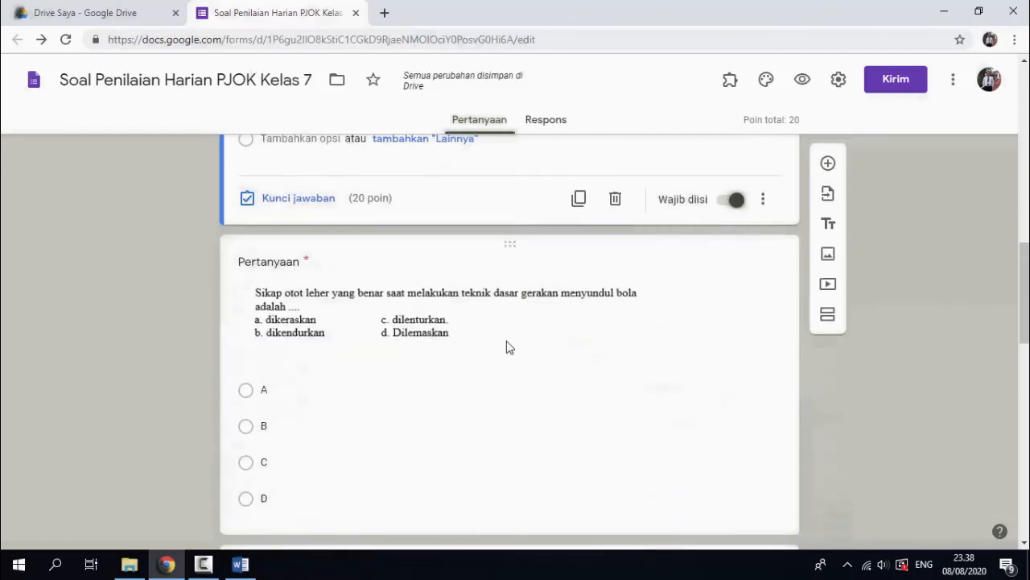
{"action": "left_click", "coordinate": [429, 340]}
{"action": "left_click", "coordinate": [290, 509]}
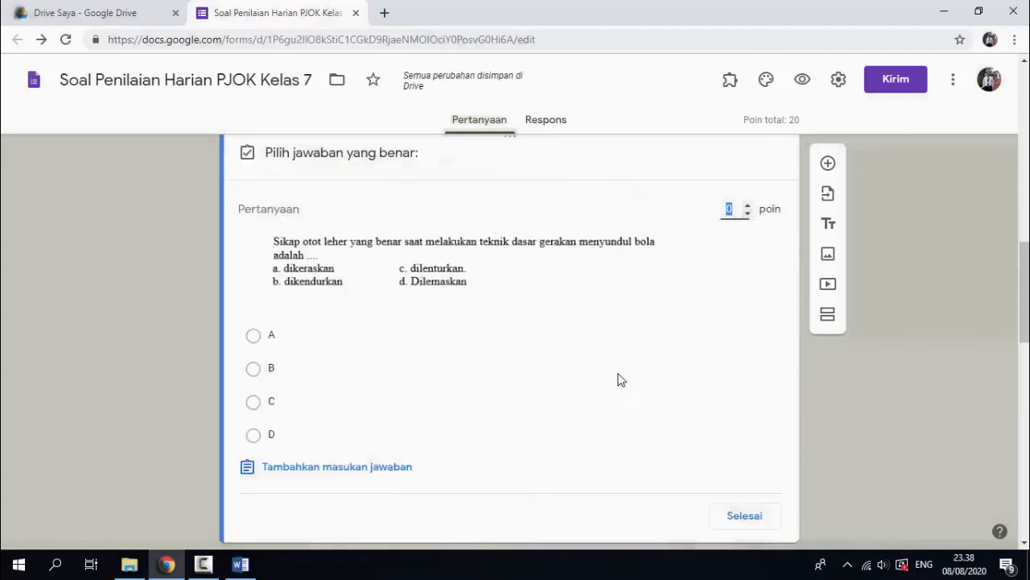
{"action": "left_click", "coordinate": [477, 363]}
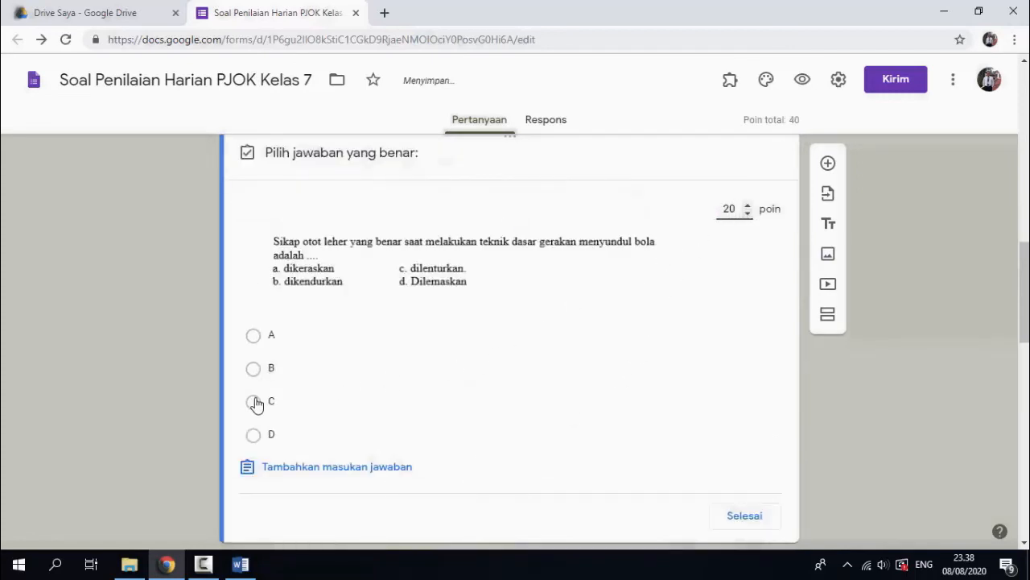
{"action": "left_click", "coordinate": [307, 343]}
{"action": "scroll", "coordinate": [729, 340], "scroll_direction": "down", "scroll_amount": 3}
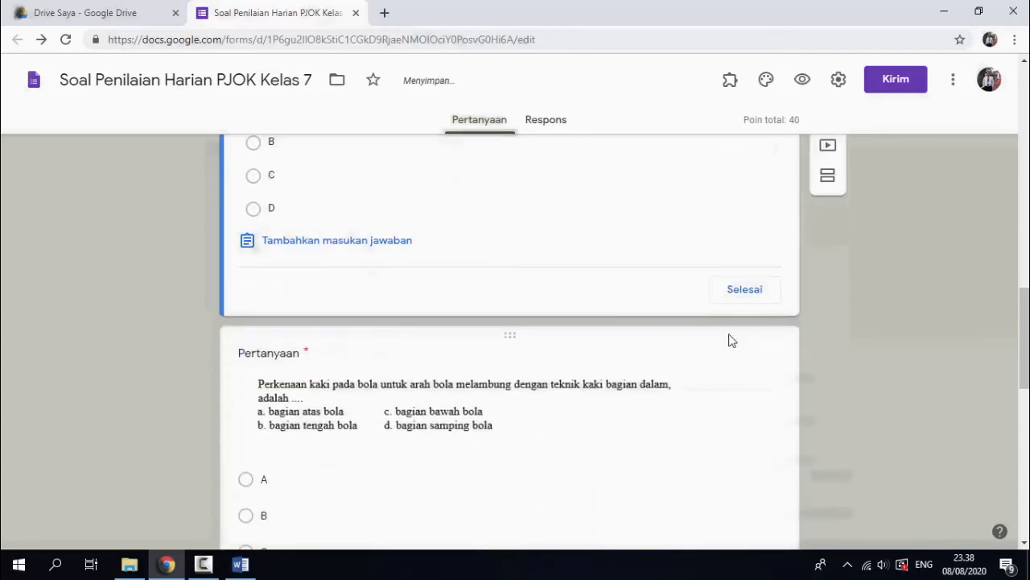
{"action": "left_click", "coordinate": [744, 290]}
Give the third multiple-choice question 20 points and mark option B as its correct answer.
{"action": "scroll", "coordinate": [467, 391], "scroll_direction": "down", "scroll_amount": 5}
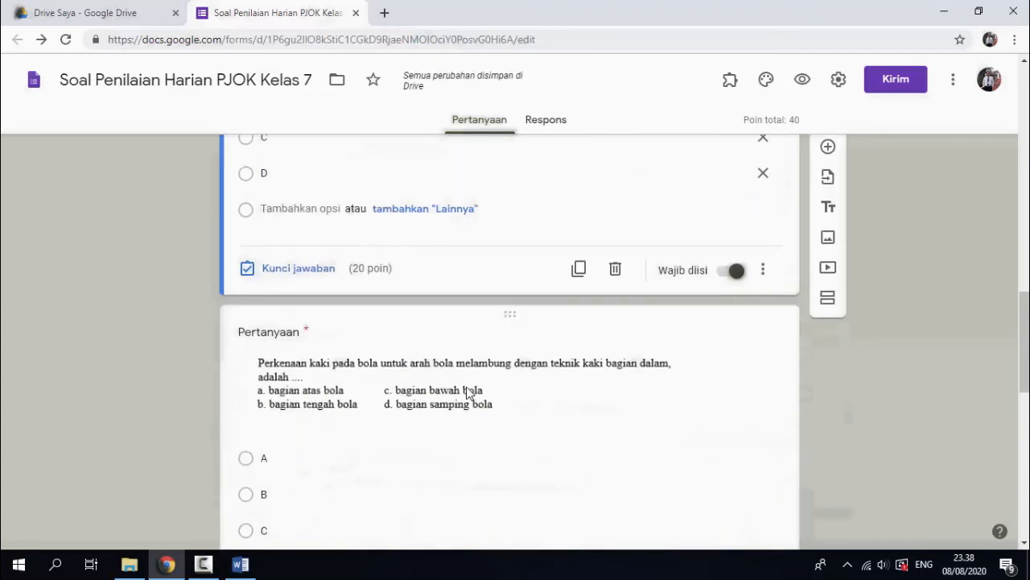
{"action": "left_click", "coordinate": [470, 392]}
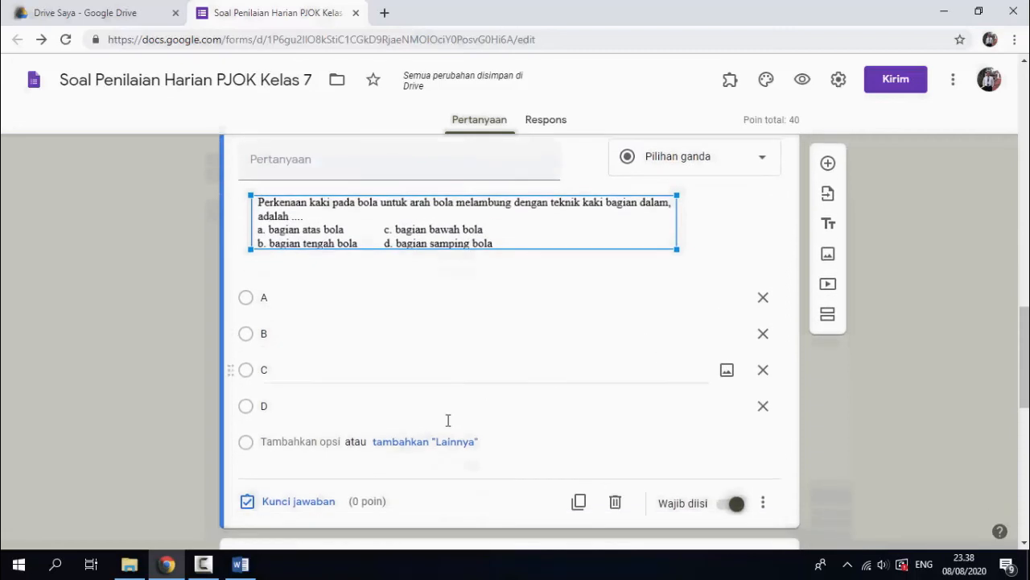
{"action": "left_click", "coordinate": [296, 502]}
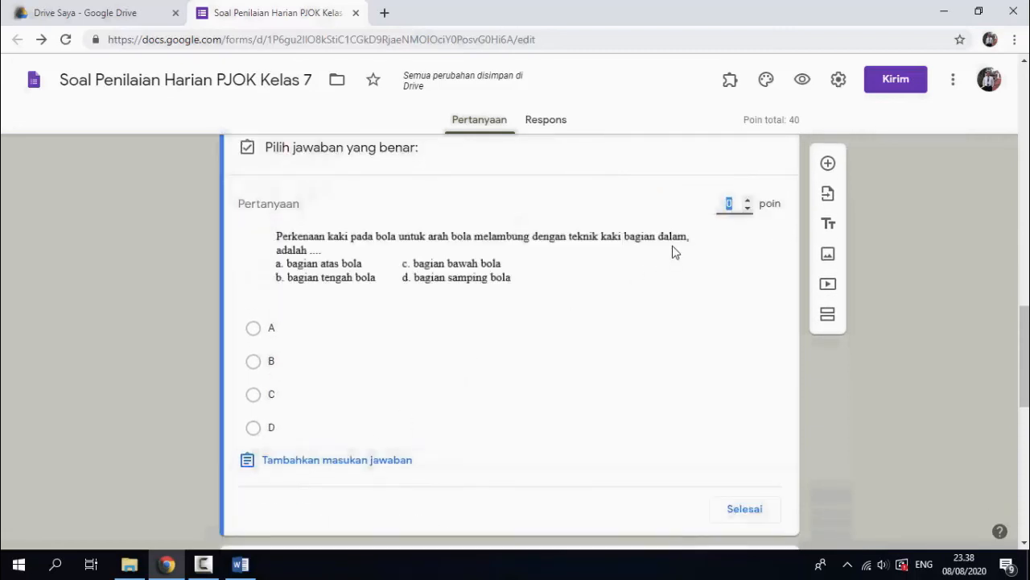
{"action": "type", "text": "20"}
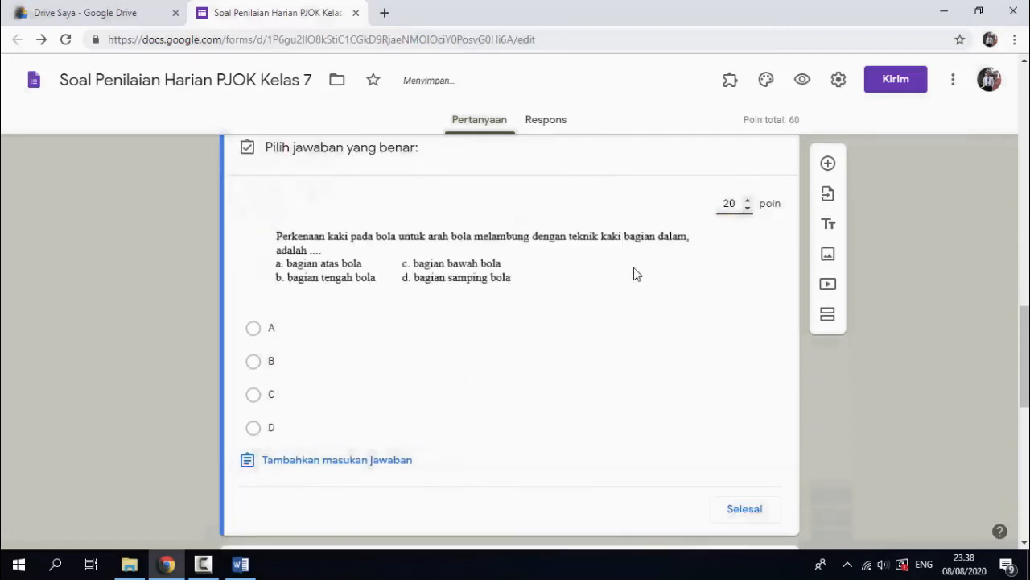
{"action": "left_click", "coordinate": [277, 362]}
{"action": "scroll", "coordinate": [694, 395], "scroll_direction": "down", "scroll_amount": 3}
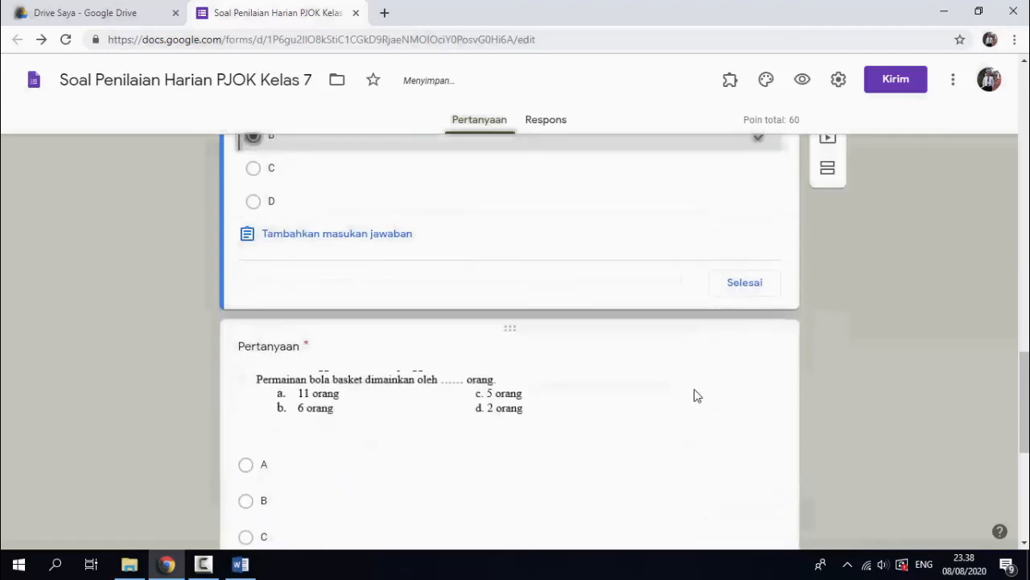
{"action": "left_click", "coordinate": [739, 295]}
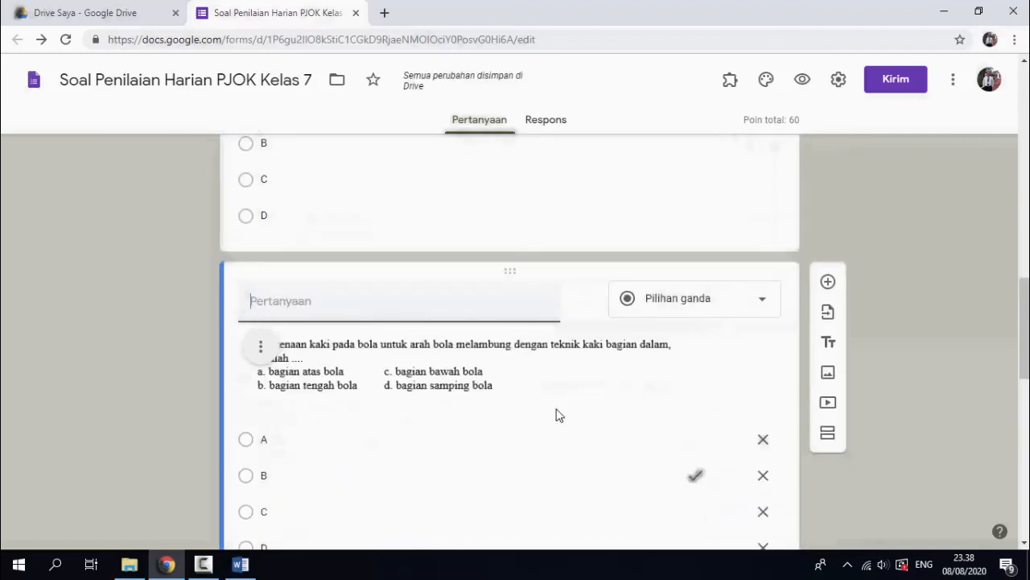
Mark option C as the correct answer of the fourth multiple-choice question and assign it 20 points.
{"action": "scroll", "coordinate": [650, 299], "scroll_direction": "down", "scroll_amount": 2}
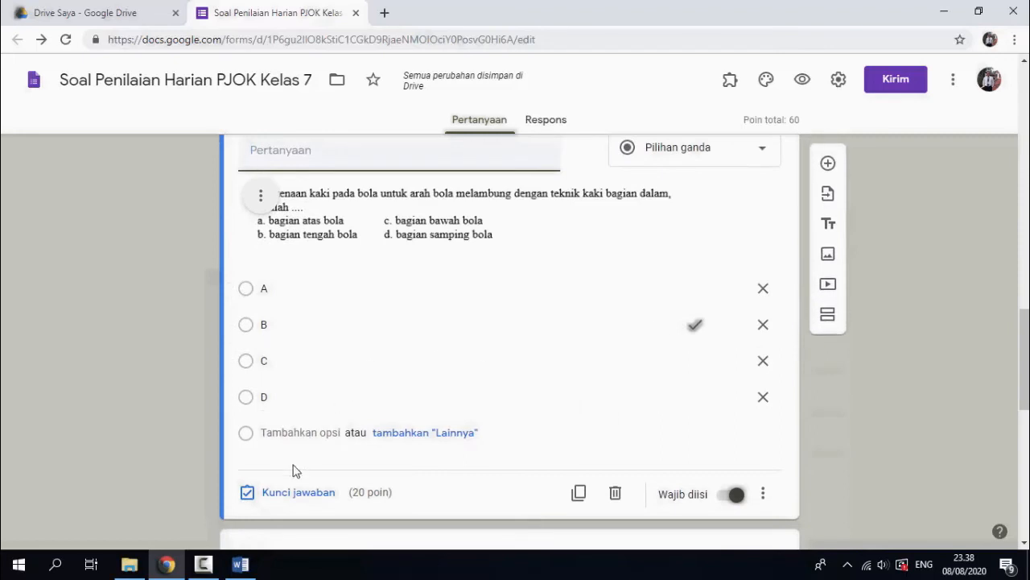
{"action": "scroll", "coordinate": [312, 483], "scroll_direction": "down", "scroll_amount": 5}
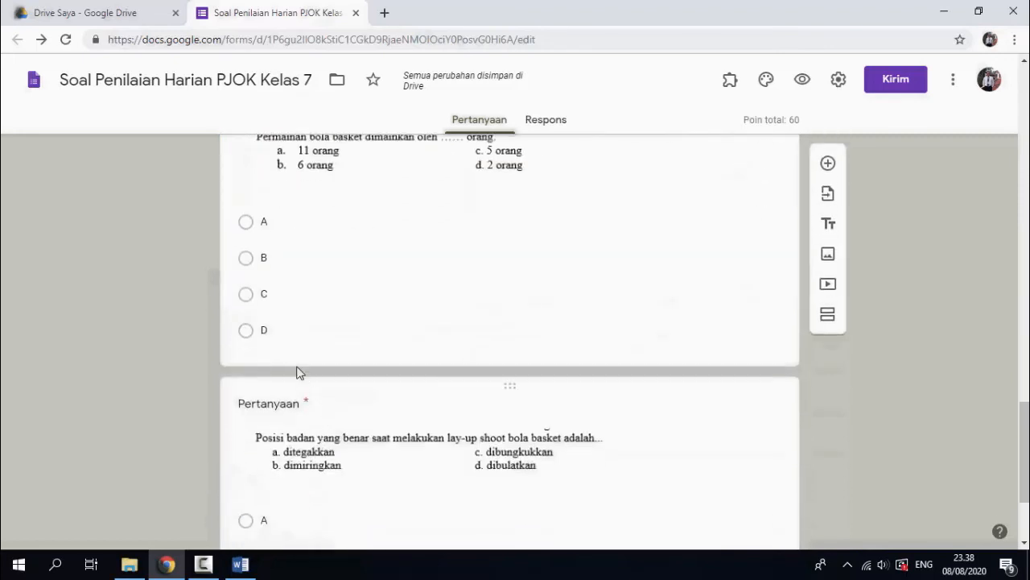
{"action": "left_click", "coordinate": [304, 336]}
{"action": "left_click", "coordinate": [299, 339]}
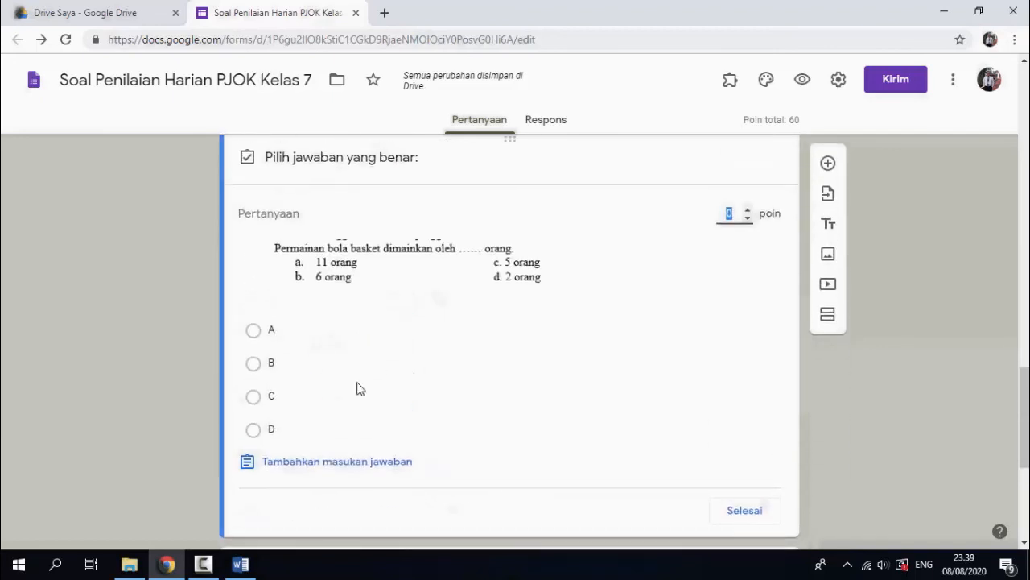
{"action": "left_click", "coordinate": [347, 409]}
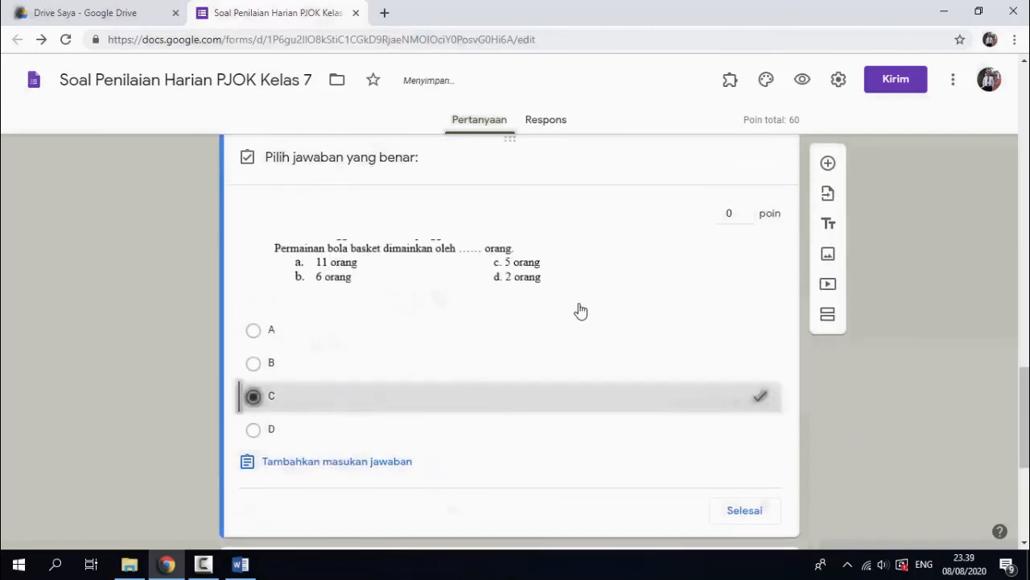
{"action": "left_click", "coordinate": [725, 211]}
{"action": "type", "text": "2"}
{"action": "scroll", "coordinate": [759, 483], "scroll_direction": "down", "scroll_amount": 1}
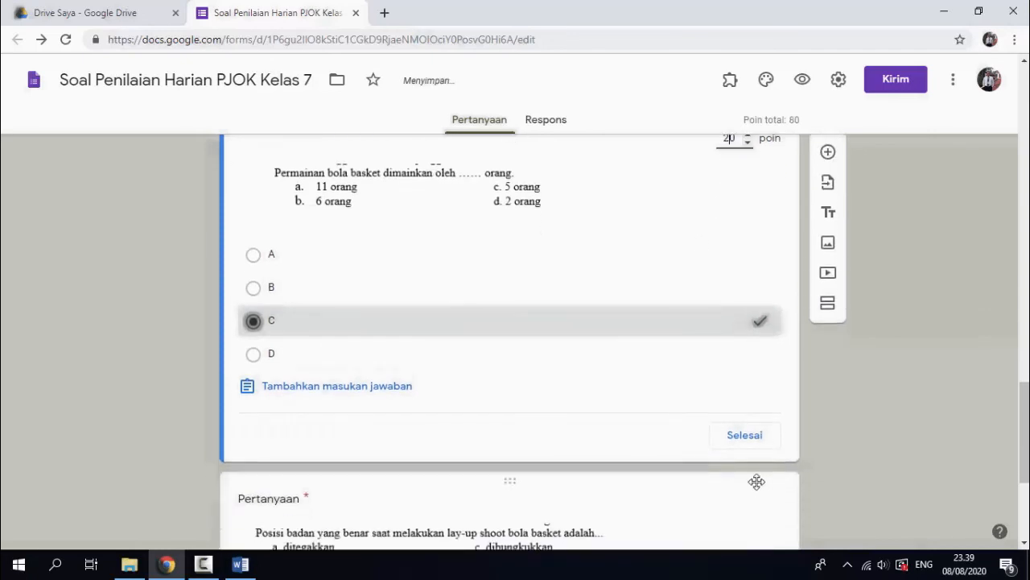
{"action": "left_click", "coordinate": [745, 434]}
Mark option C as correct for the fifth multiple-choice question about the lay-up shoot and assign it 20 points.
{"action": "scroll", "coordinate": [453, 415], "scroll_direction": "down", "scroll_amount": 4}
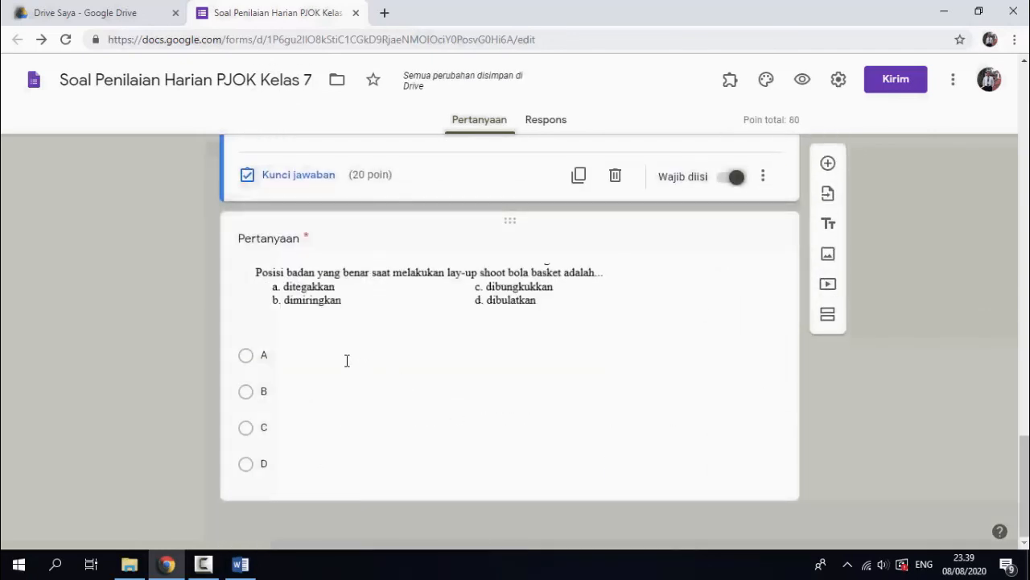
{"action": "left_click", "coordinate": [298, 460]}
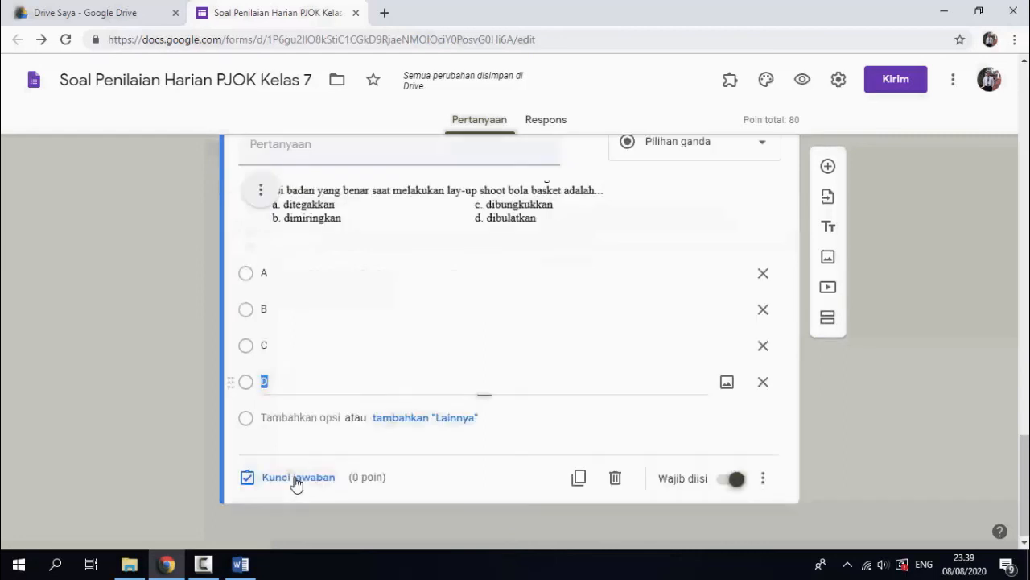
{"action": "left_click", "coordinate": [294, 483]}
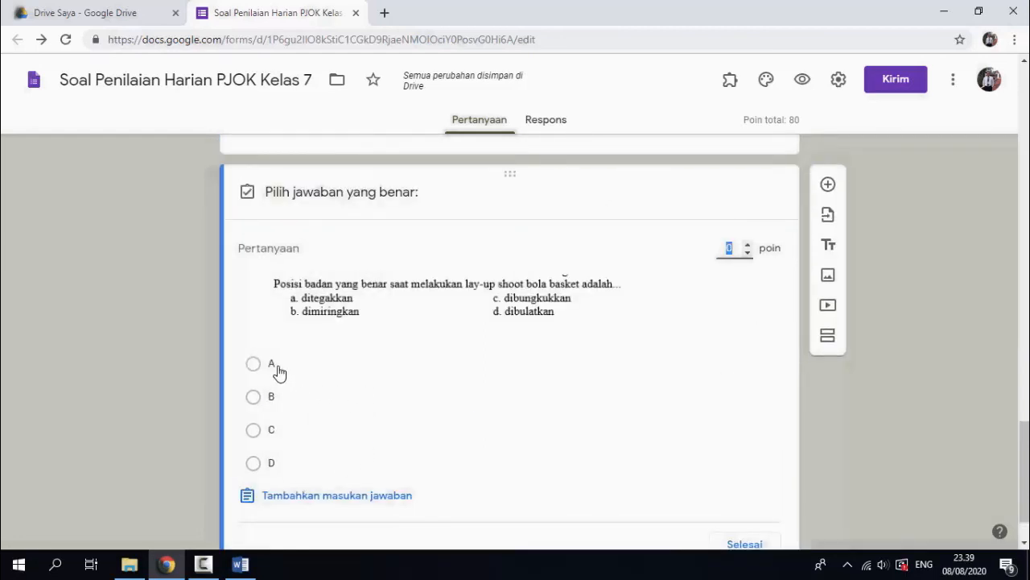
{"action": "left_click", "coordinate": [254, 432]}
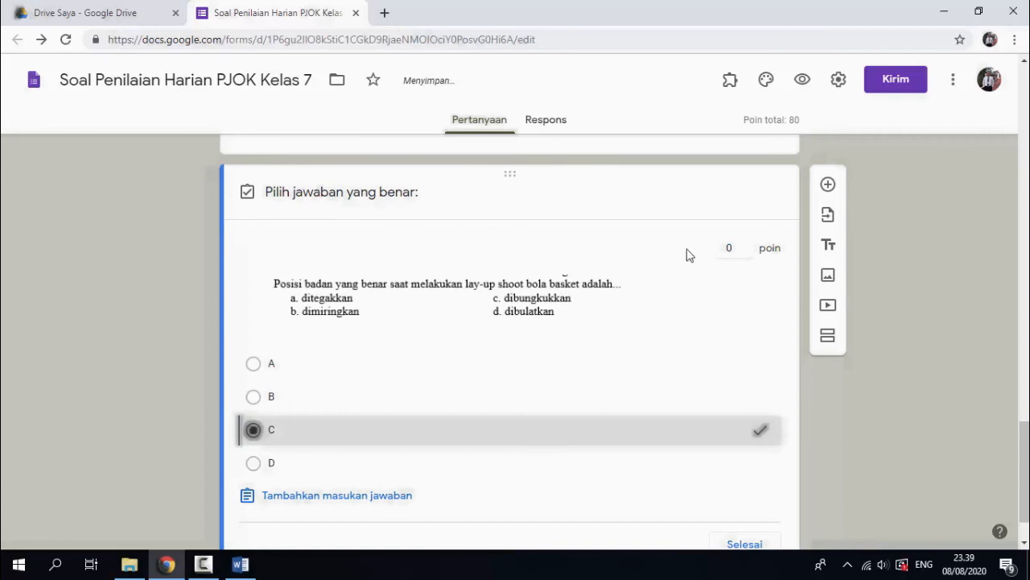
{"action": "left_click", "coordinate": [733, 250]}
{"action": "left_click_drag", "start_coordinate": [731, 254], "coordinate": [716, 257]}
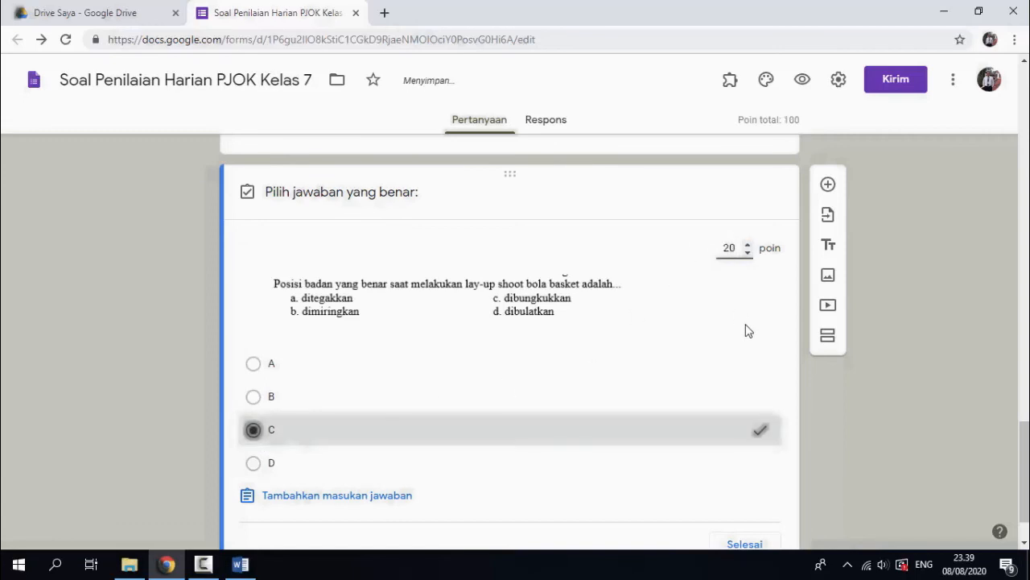
{"action": "scroll", "coordinate": [745, 329], "scroll_direction": "down", "scroll_amount": 1}
{"action": "left_click", "coordinate": [749, 483]}
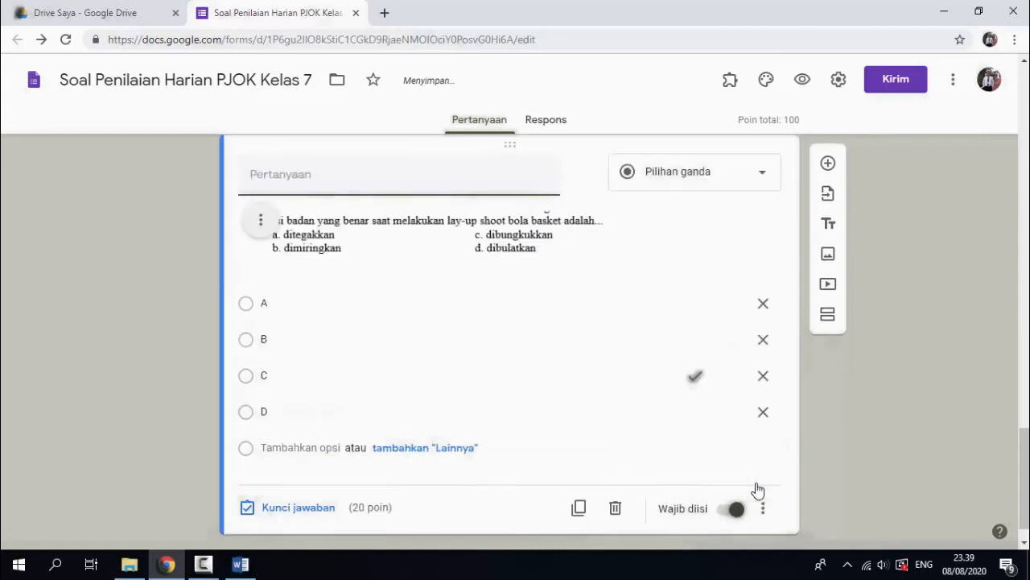
Review the finished questions in the editor and open the form's preview to check how they appear to students.
{"action": "scroll", "coordinate": [829, 266], "scroll_direction": "up", "scroll_amount": 2}
{"action": "scroll", "coordinate": [593, 294], "scroll_direction": "down", "scroll_amount": 15}
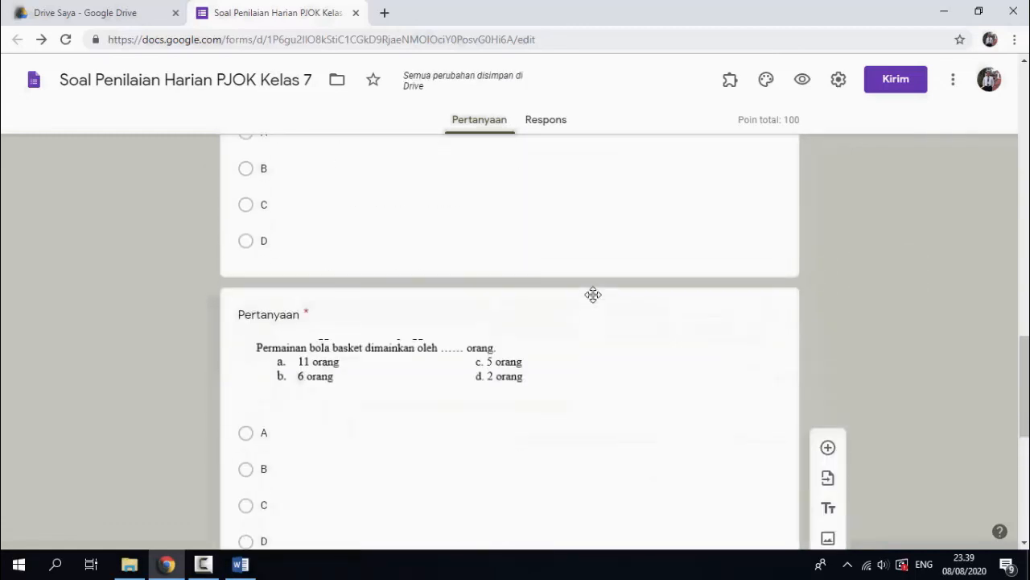
{"action": "scroll", "coordinate": [594, 295], "scroll_direction": "up", "scroll_amount": 15}
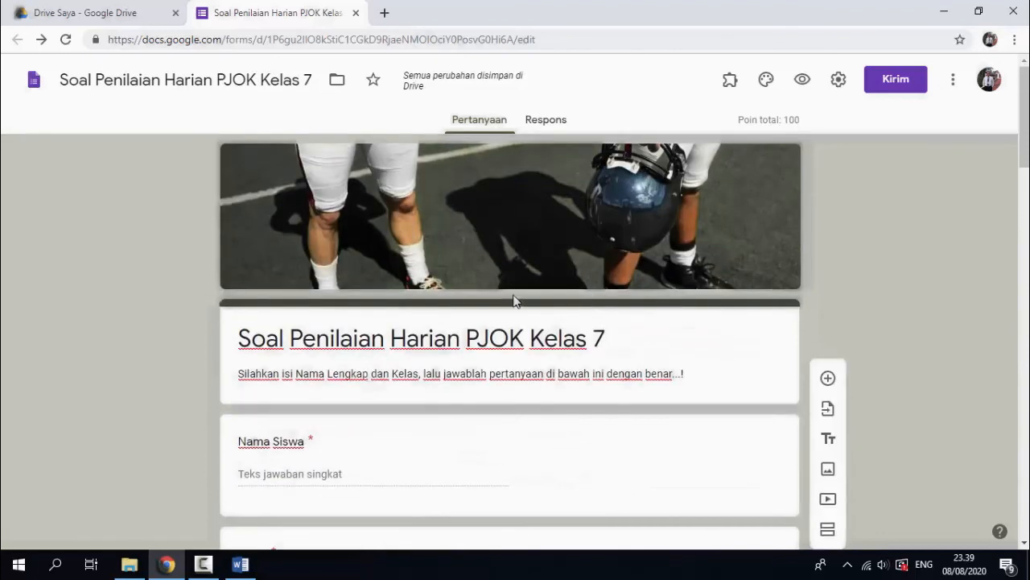
{"action": "left_click", "coordinate": [803, 79]}
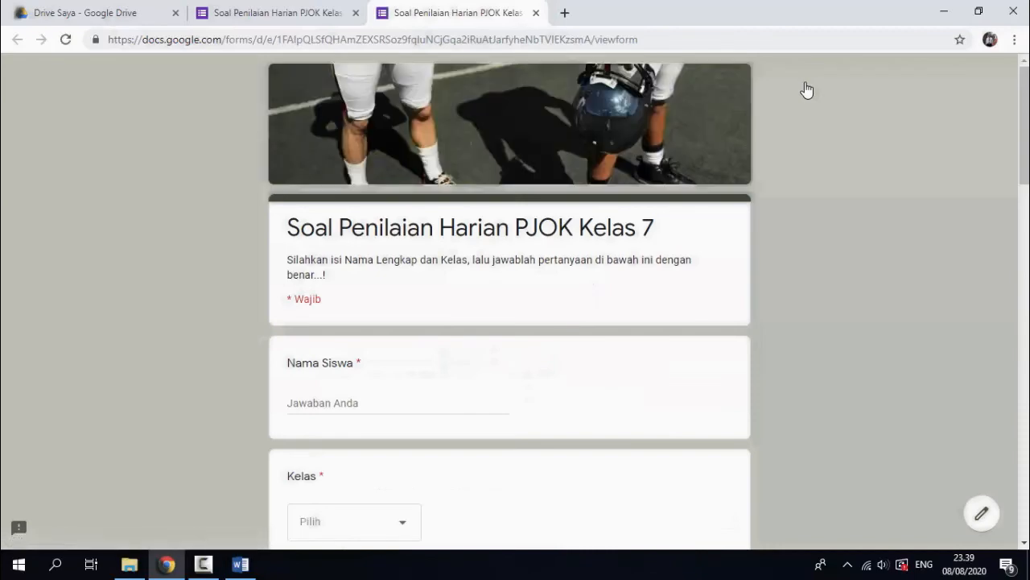
{"action": "scroll", "coordinate": [692, 237], "scroll_direction": "down", "scroll_amount": 4}
{"action": "scroll", "coordinate": [610, 288], "scroll_direction": "down", "scroll_amount": 3}
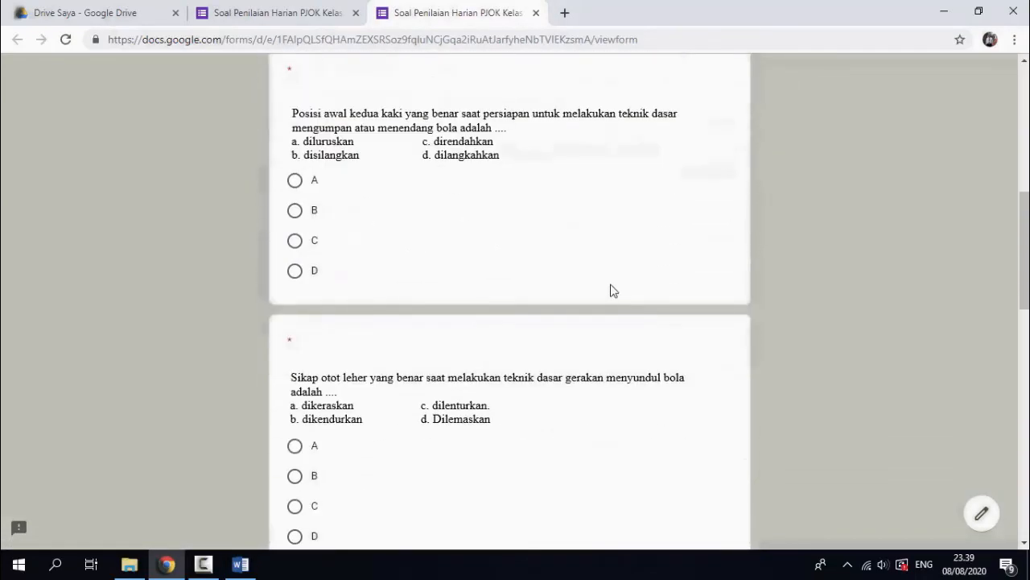
{"action": "scroll", "coordinate": [611, 272], "scroll_direction": "down", "scroll_amount": 3}
{"action": "scroll", "coordinate": [612, 271], "scroll_direction": "up", "scroll_amount": 3}
Try answer options A, B, C and D on the first multiple-choice question in the preview.
{"action": "left_click", "coordinate": [295, 179]}
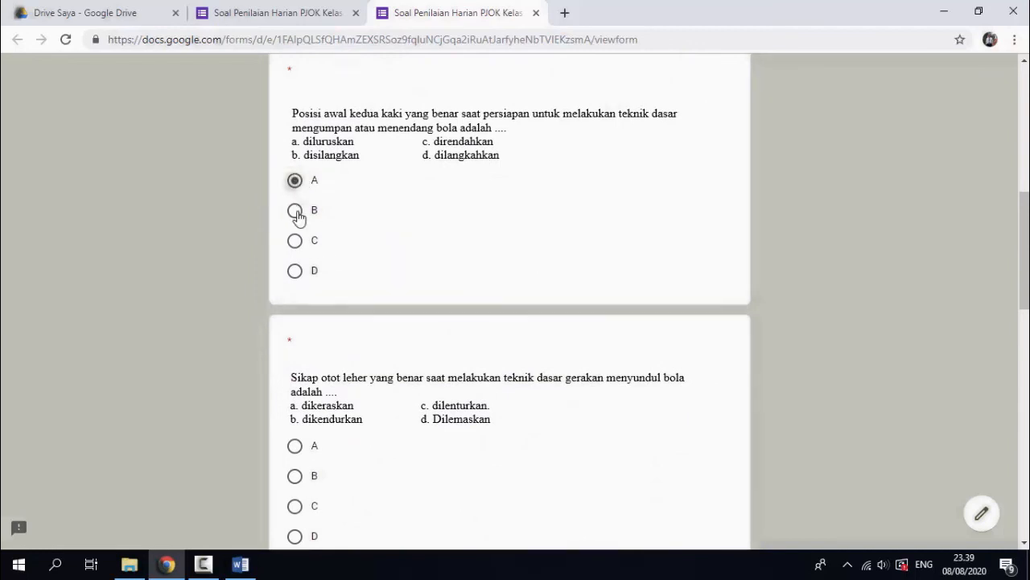
{"action": "left_click", "coordinate": [296, 211]}
{"action": "left_click", "coordinate": [298, 240]}
{"action": "left_click", "coordinate": [297, 276]}
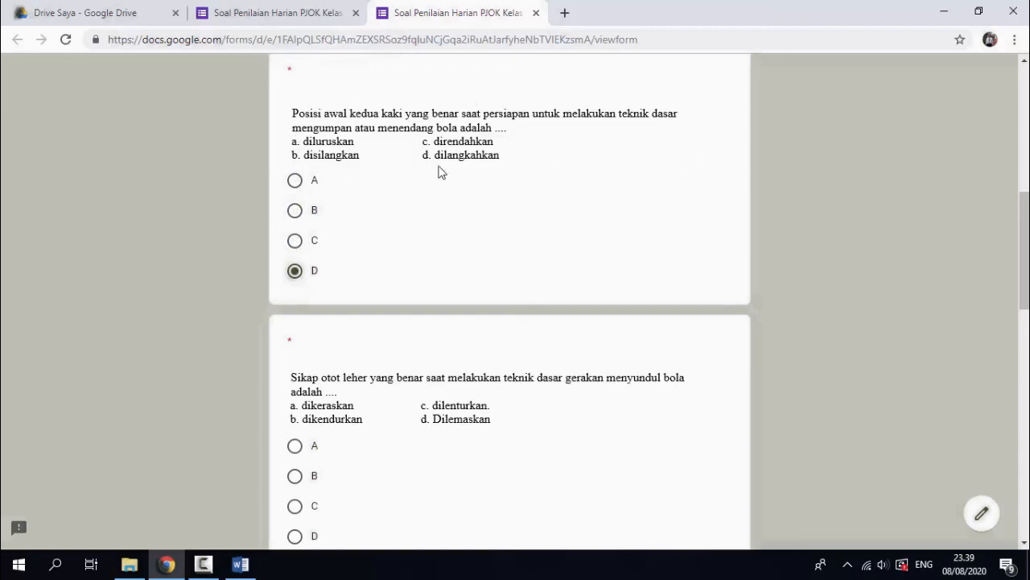
Check the remaining preview questions down to the end of the form and close the preview without submitting the answers.
{"action": "scroll", "coordinate": [337, 161], "scroll_direction": "down", "scroll_amount": 5}
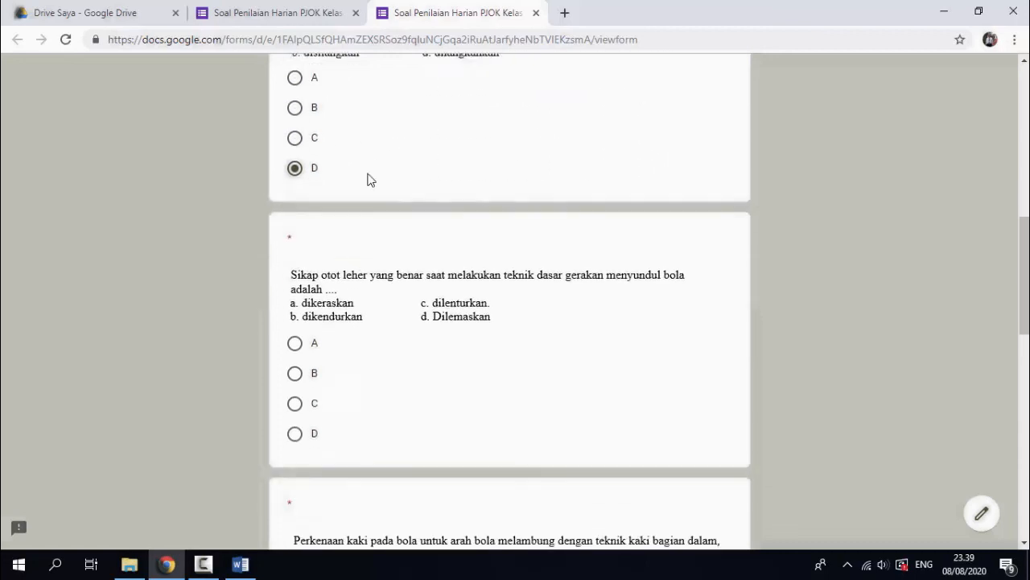
{"action": "scroll", "coordinate": [363, 193], "scroll_direction": "down", "scroll_amount": 7}
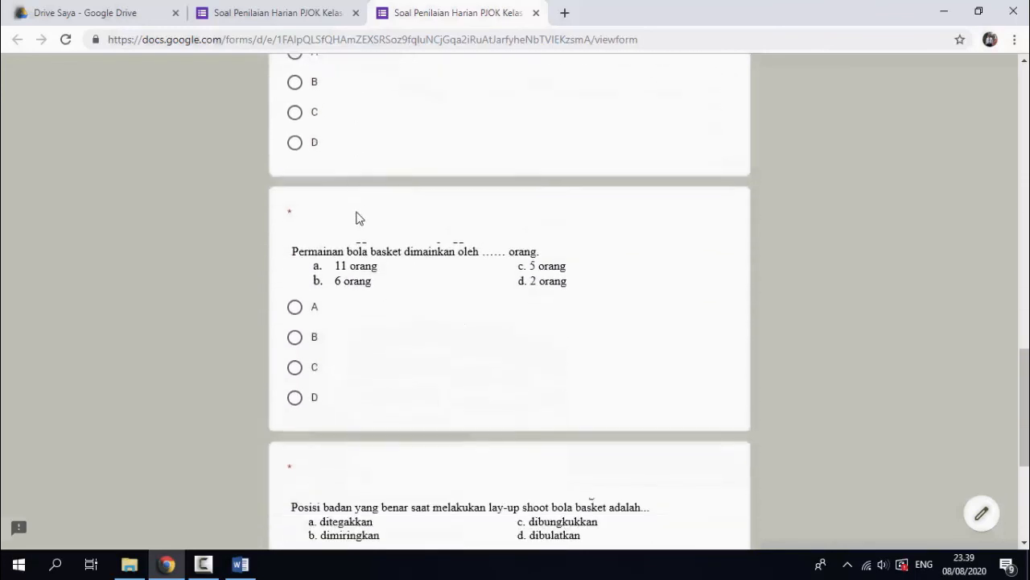
{"action": "scroll", "coordinate": [395, 276], "scroll_direction": "up", "scroll_amount": 4}
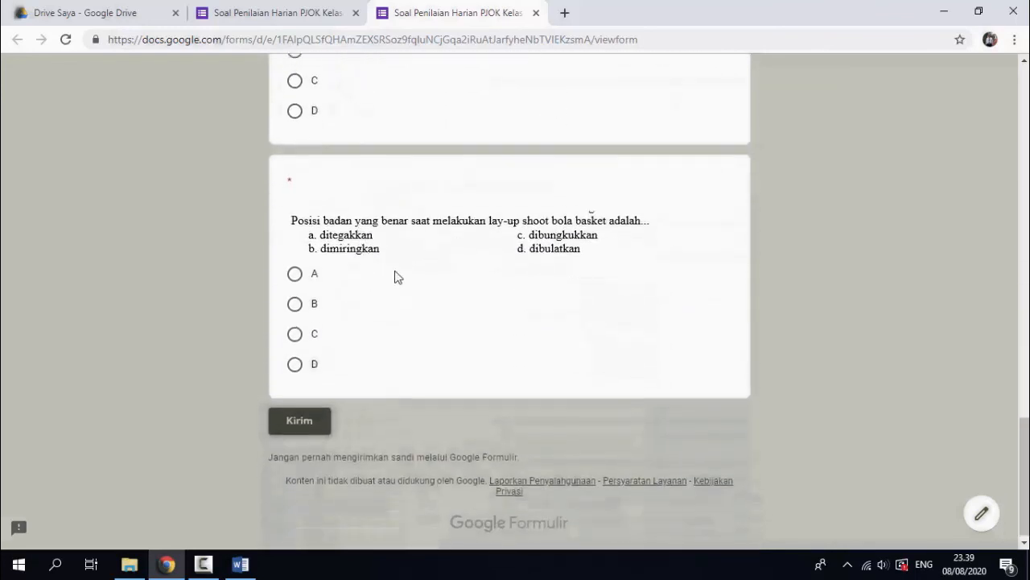
{"action": "left_click", "coordinate": [537, 14]}
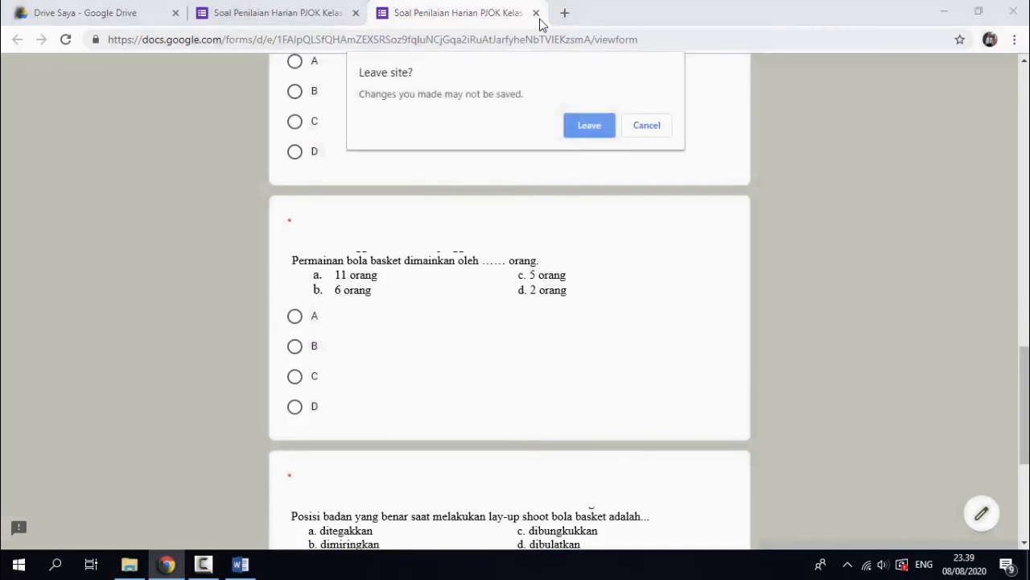
{"action": "left_click", "coordinate": [590, 129]}
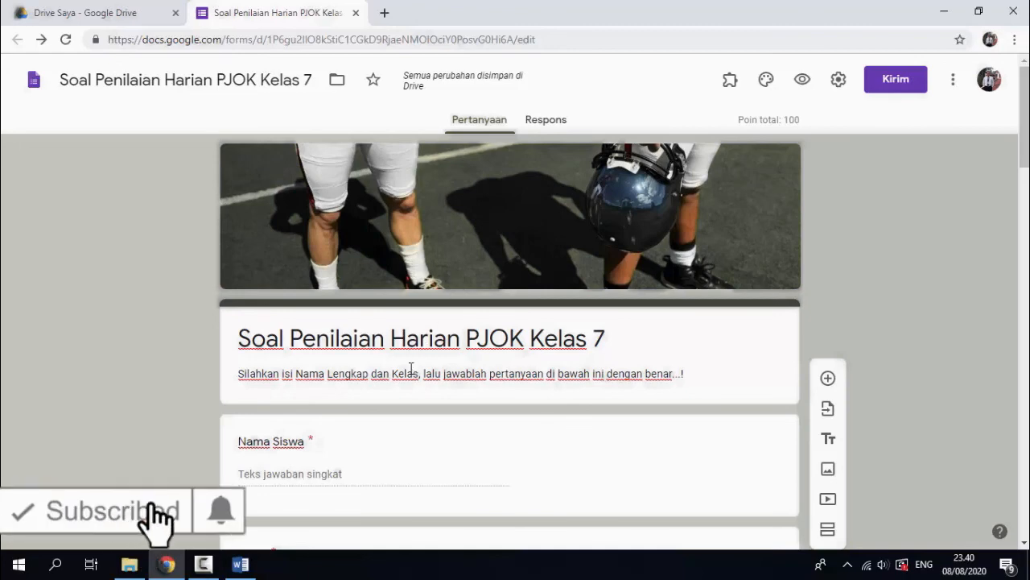
{"action": "scroll", "coordinate": [412, 368], "scroll_direction": "down", "scroll_amount": 1}
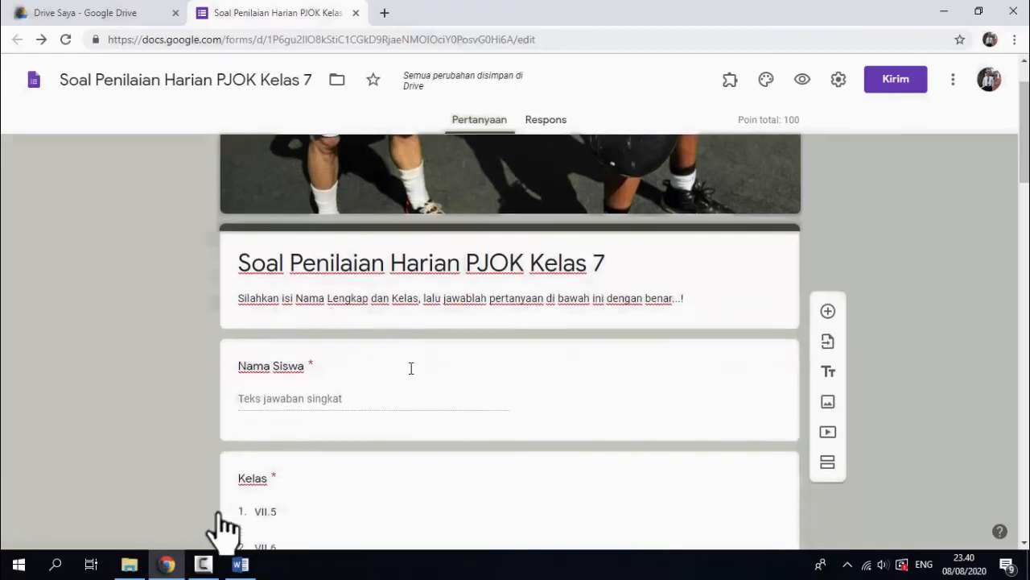